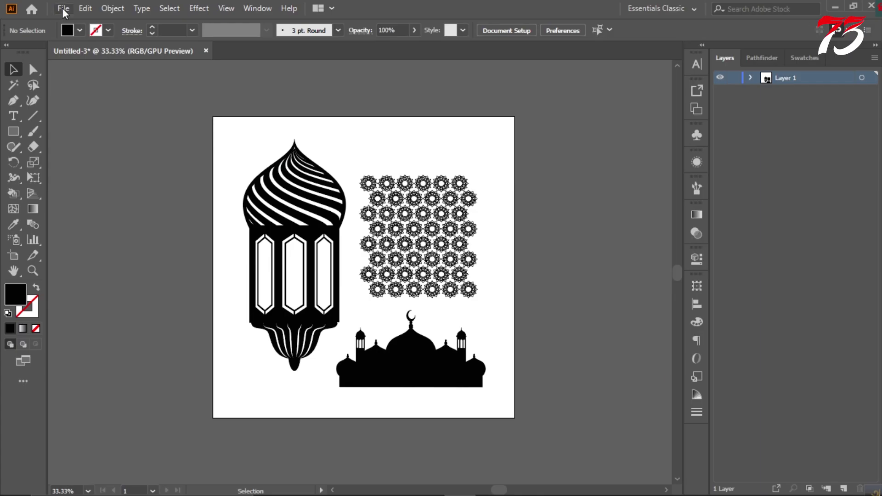
# Create a new blank A4 print document, Untitled-4
pyautogui.hotkey('ctrl', 'n')
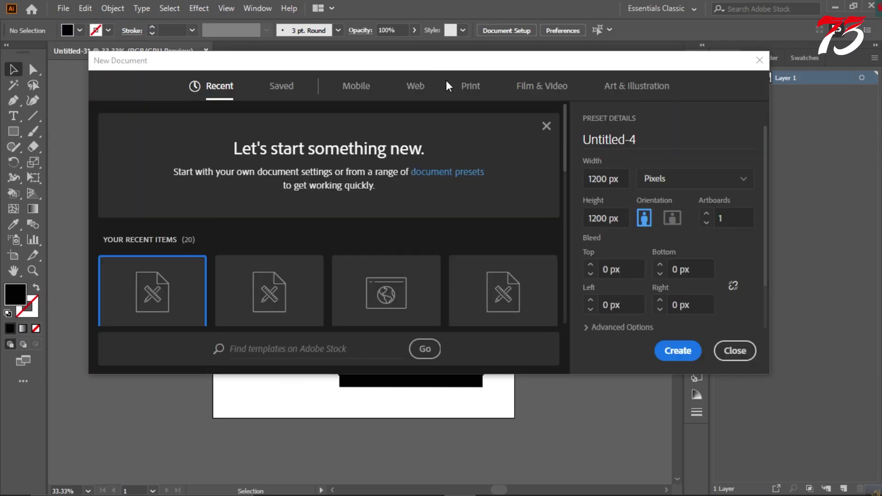
pyautogui.click(465, 94)
pyautogui.click(292, 207)
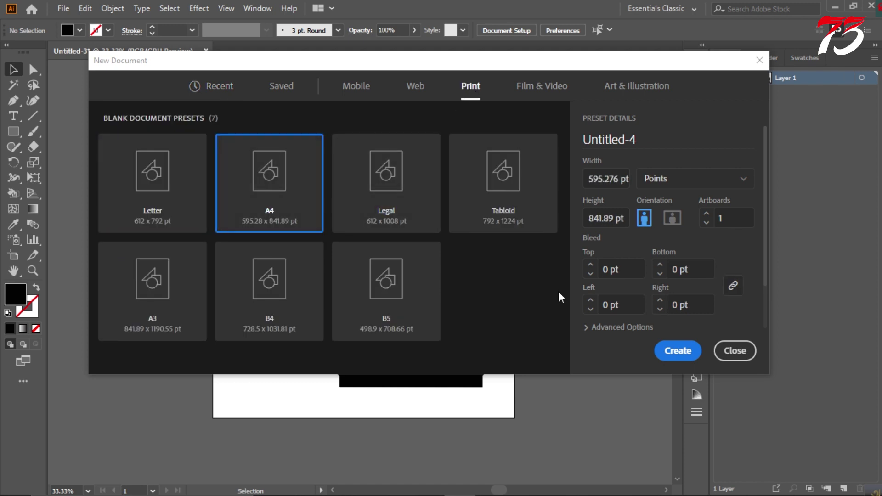
pyautogui.click(687, 356)
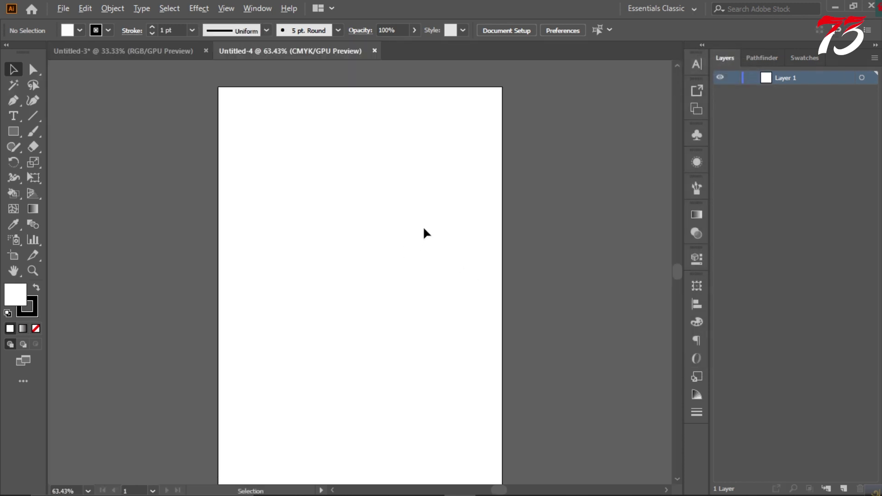
# Draw a rectangle with no stroke covering the whole A4 artboard
pyautogui.scroll(1, 418, 216)
pyautogui.scroll(-2, 413, 197)
pyautogui.scroll(1, 413, 192)
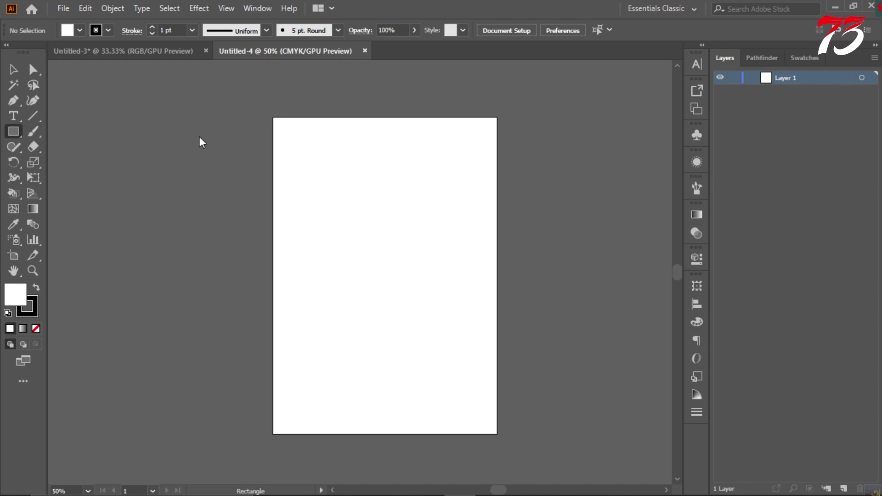
pyautogui.click(27, 307)
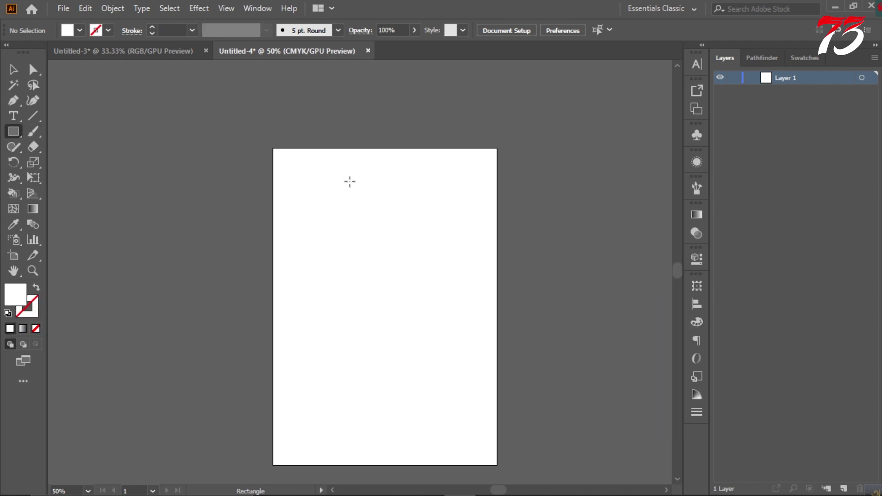
pyautogui.moveTo(436, 374); pyautogui.dragTo(498, 464)
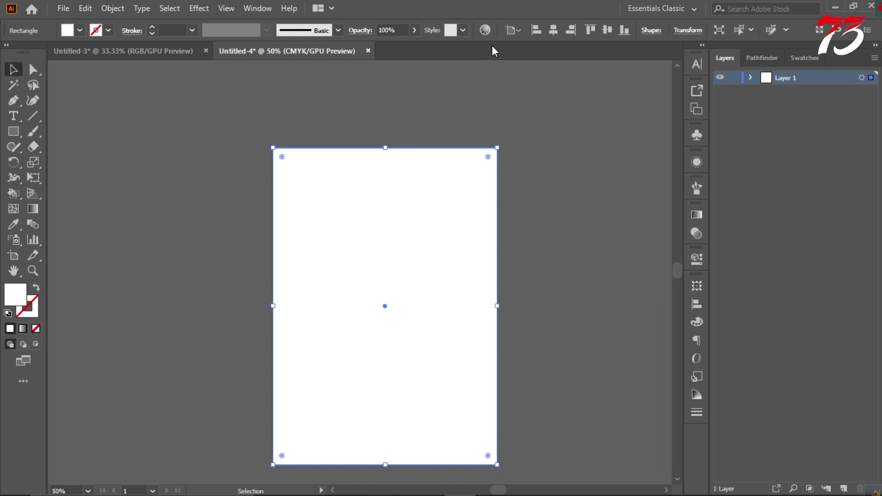
pyautogui.click(564, 153)
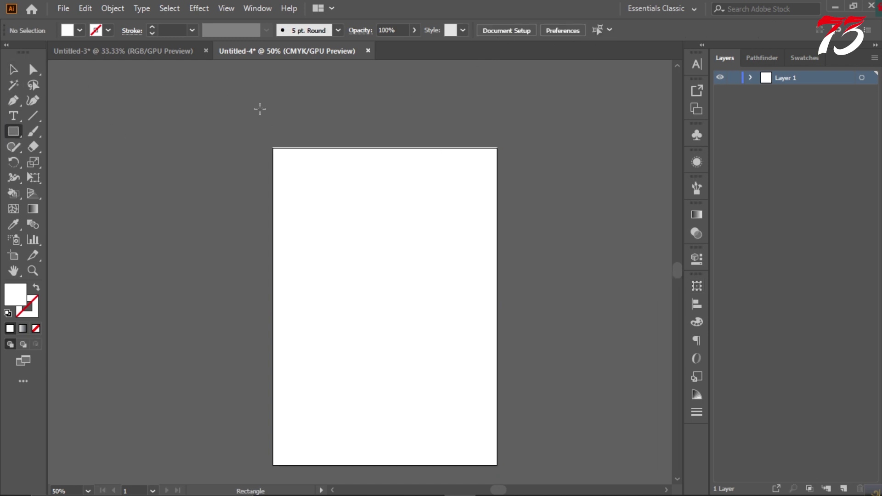
# Draw a small square above the artboard filled with dark purple #4A004C
pyautogui.moveTo(273, 105); pyautogui.dragTo(305, 136)
pyautogui.doubleClick(25, 299)
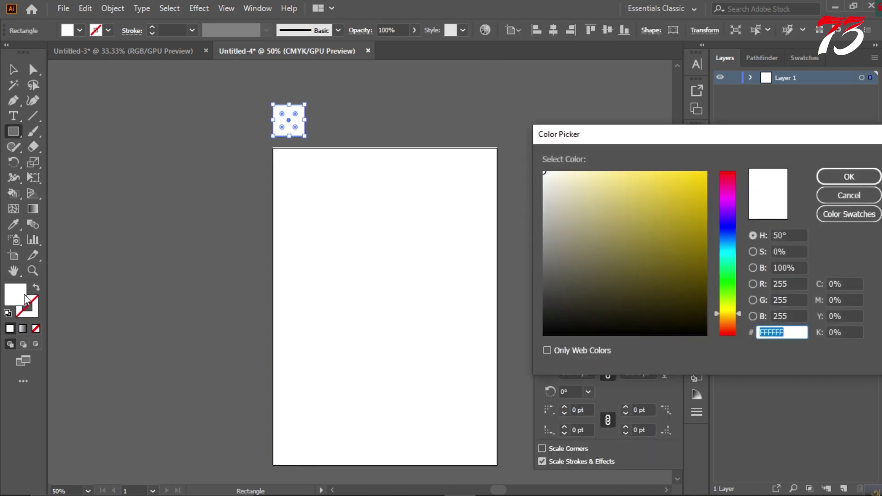
pyautogui.moveTo(732, 208); pyautogui.dragTo(733, 200)
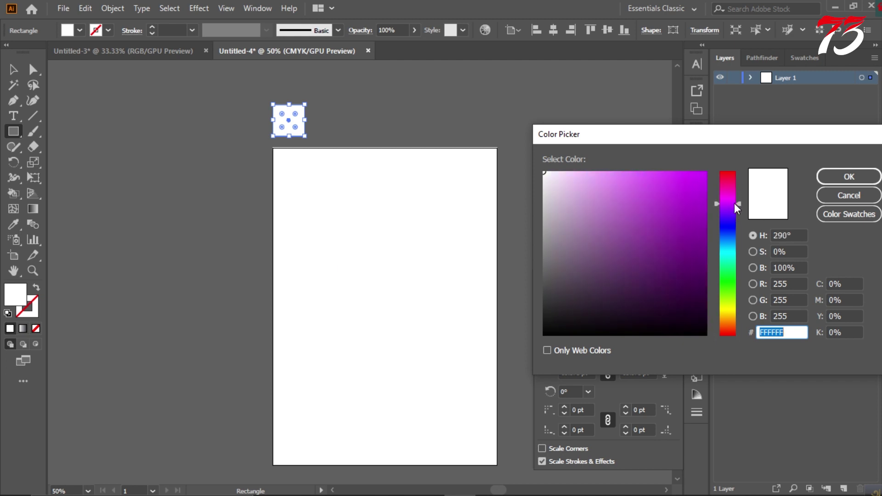
pyautogui.moveTo(703, 287); pyautogui.dragTo(721, 288)
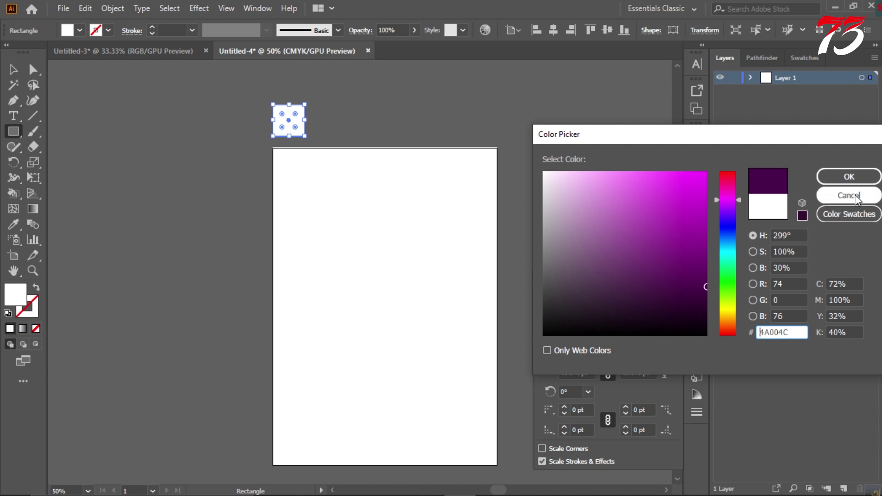
pyautogui.click(850, 177)
pyautogui.hotkey('ctrl', 'shift', 'a')
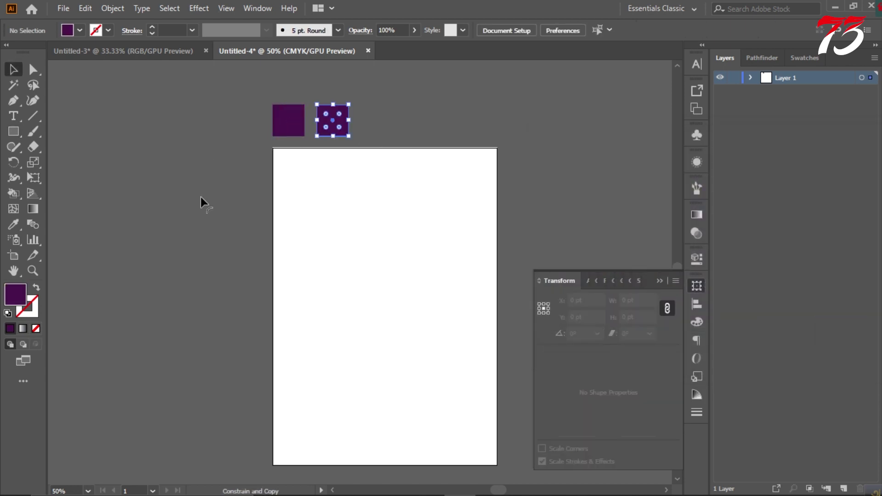
# Recolour the second square lighter purple #6D0359 and copy a third square beside it
pyautogui.doubleClick(16, 294)
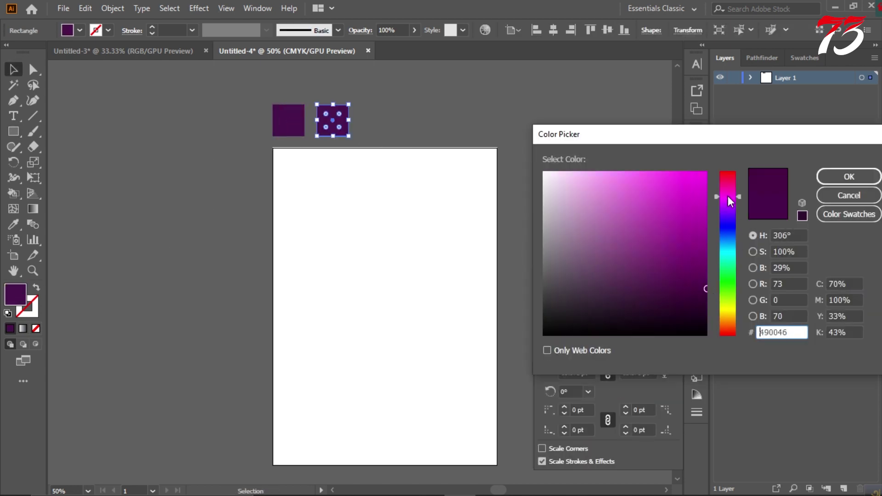
pyautogui.moveTo(728, 196); pyautogui.dragTo(728, 193)
pyautogui.click(705, 265)
pyautogui.click(826, 179)
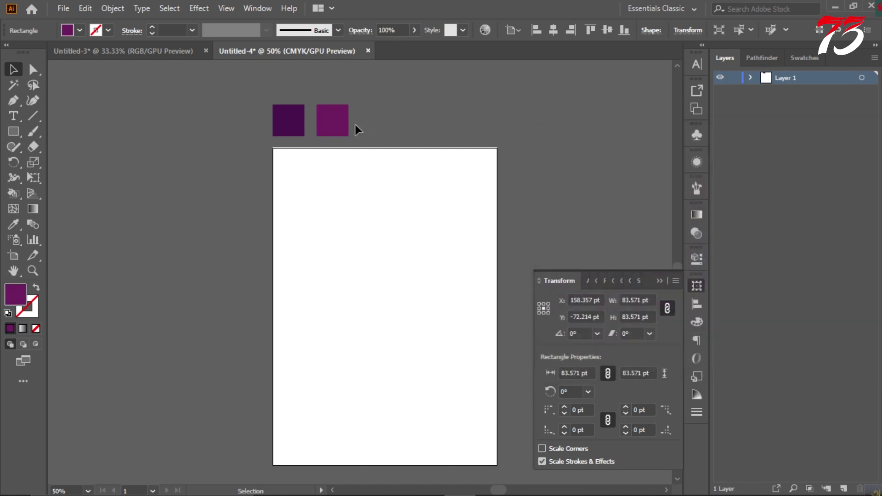
pyautogui.moveTo(342, 124); pyautogui.dragTo(389, 123)
# Give the third square a gradient sampled from the light and dark purple squares
pyautogui.click(697, 215)
pyautogui.click(547, 233)
pyautogui.click(658, 331)
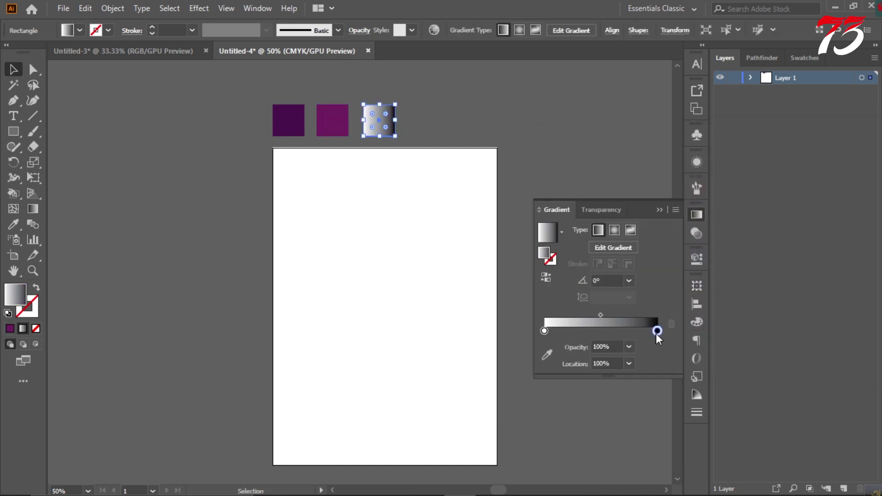
pyautogui.click(547, 353)
pyautogui.click(289, 120)
pyautogui.click(364, 121)
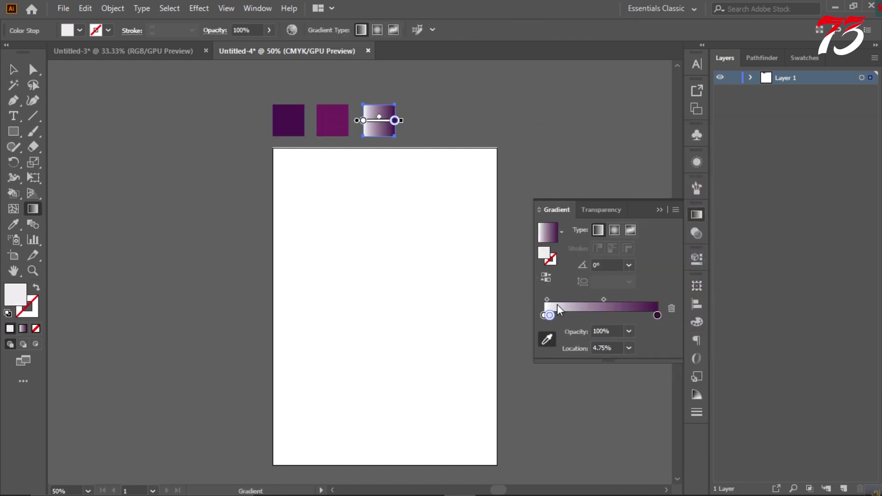
pyautogui.press('v')
pyautogui.click(294, 142)
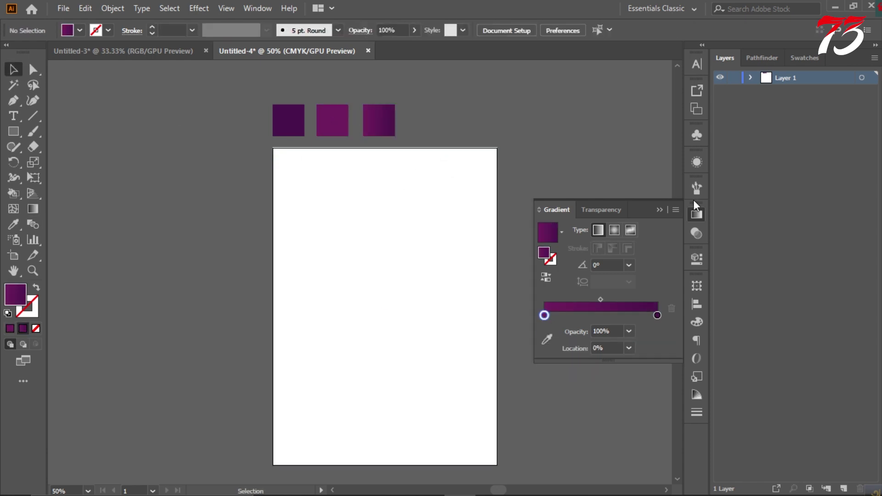
# Apply the purple gradient to the background rectangle as a radial gradient
pyautogui.click(697, 214)
pyautogui.click(494, 191)
pyautogui.click(697, 215)
pyautogui.click(598, 230)
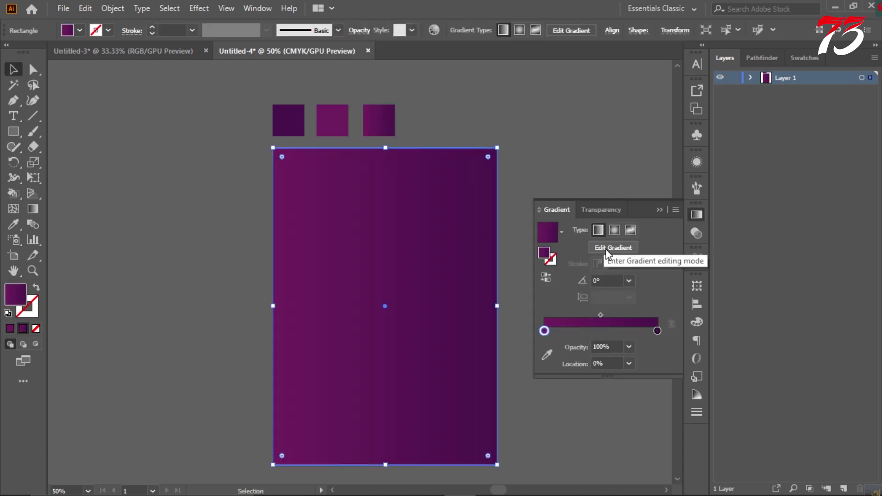
pyautogui.click(561, 148)
pyautogui.click(660, 209)
pyautogui.scroll(-3, 567, 169)
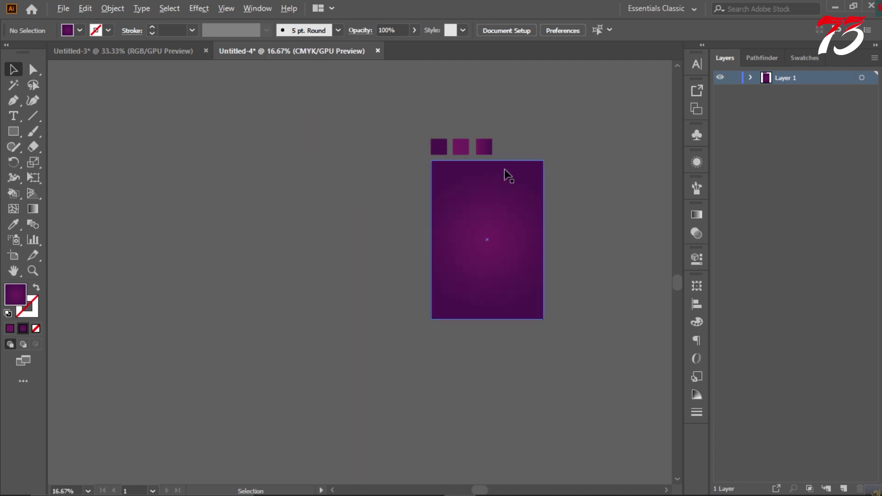
pyautogui.click(506, 173)
pyautogui.scroll(3, 525, 167)
pyautogui.click(697, 215)
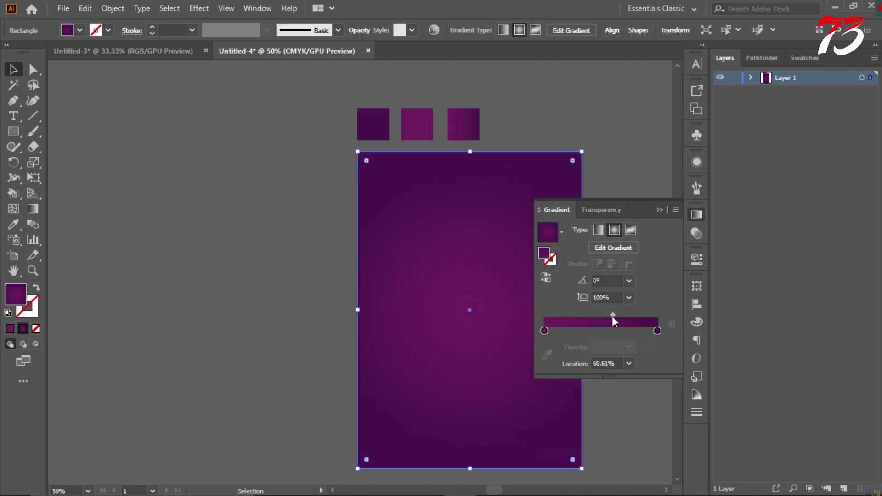
pyautogui.click(602, 192)
pyautogui.click(660, 209)
pyautogui.scroll(-1, 321, 181)
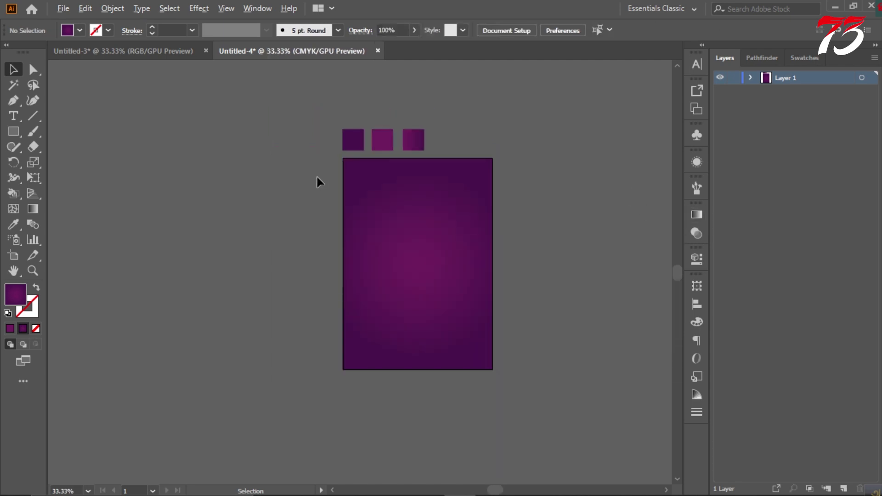
# Copy the black lantern from Untitled-3 into the card and shrink it
pyautogui.click(175, 53)
pyautogui.click(303, 213)
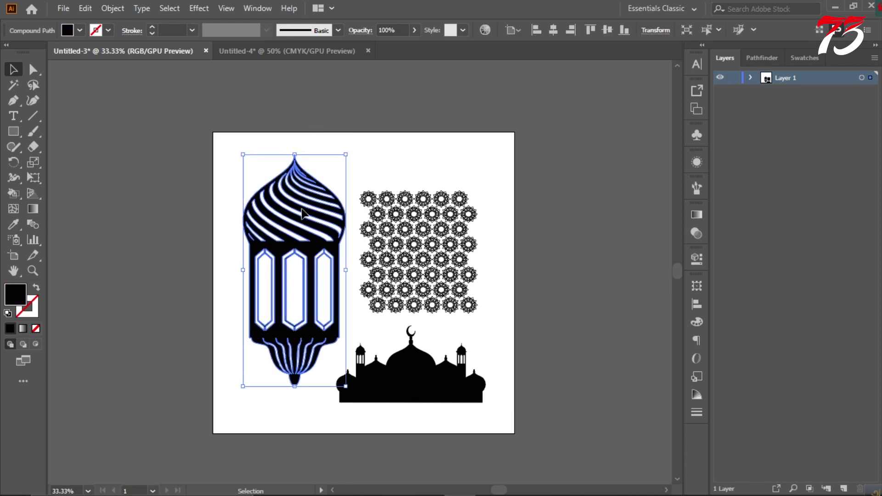
pyautogui.moveTo(303, 213); pyautogui.dragTo(229, 172)
pyautogui.moveTo(289, 95); pyautogui.dragTo(256, 161)
pyautogui.click(460, 126)
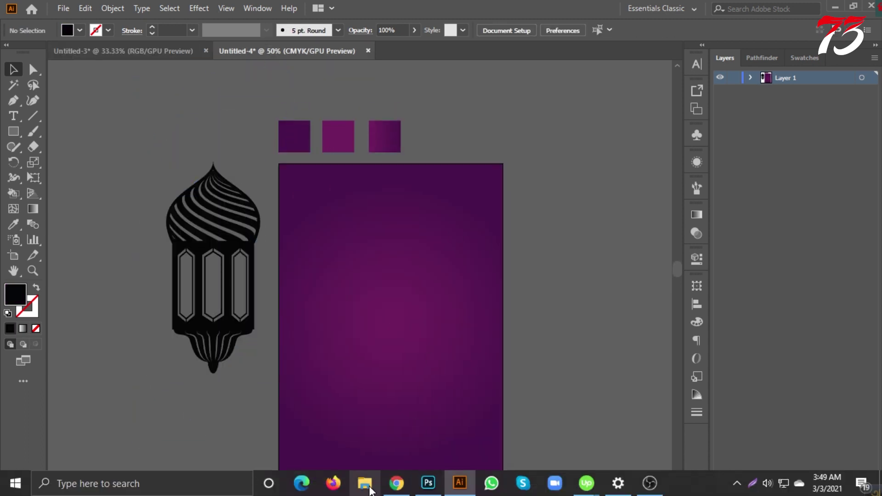
pyautogui.click(370, 489)
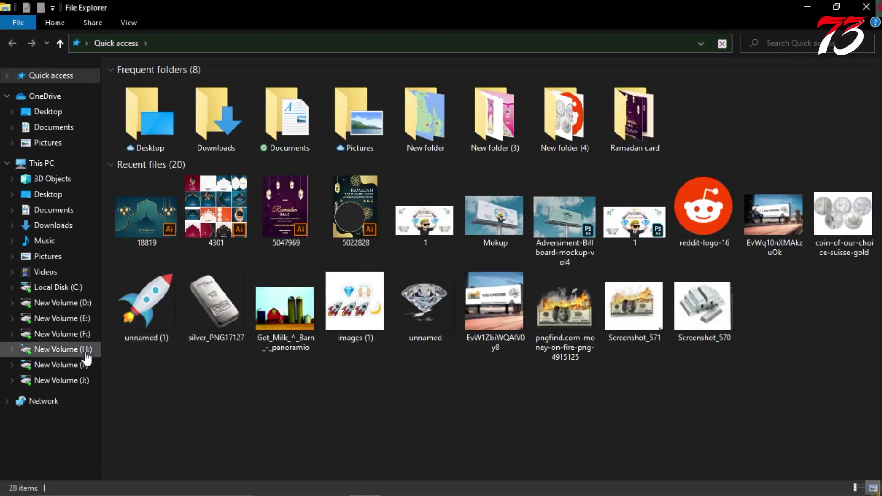
# Browse to New Volume (D:) > Color Code > GOld and Silver and Mandeli
pyautogui.click(85, 365)
pyautogui.click(65, 303)
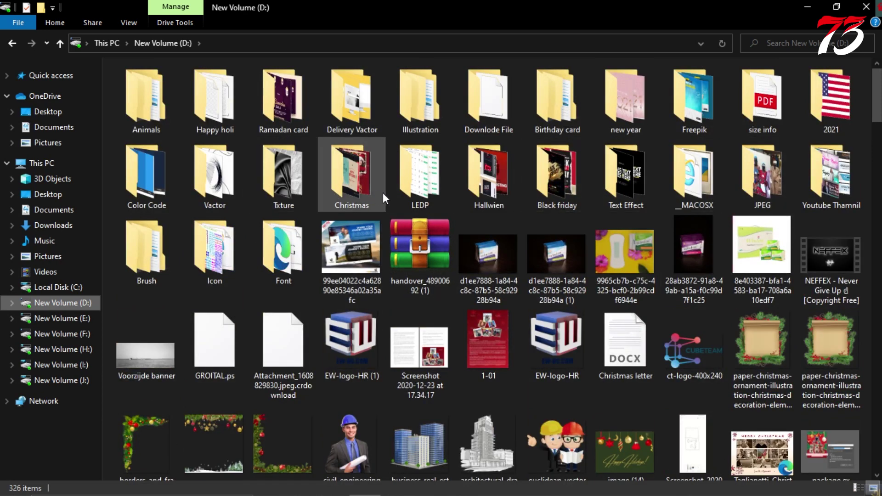
pyautogui.doubleClick(153, 178)
pyautogui.doubleClick(153, 103)
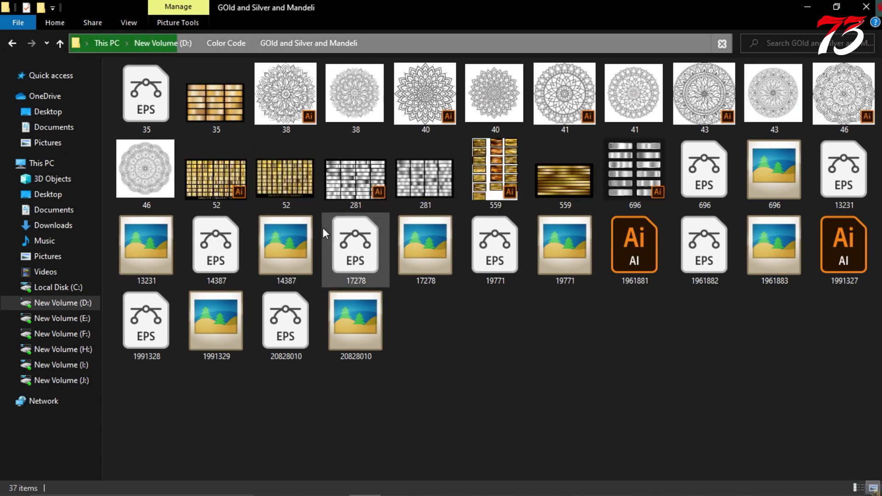
# Open the 52 [Converted].eps gold gradients sheet and copy a gold swatch into the card
pyautogui.hotkey('alt', 'Tab')
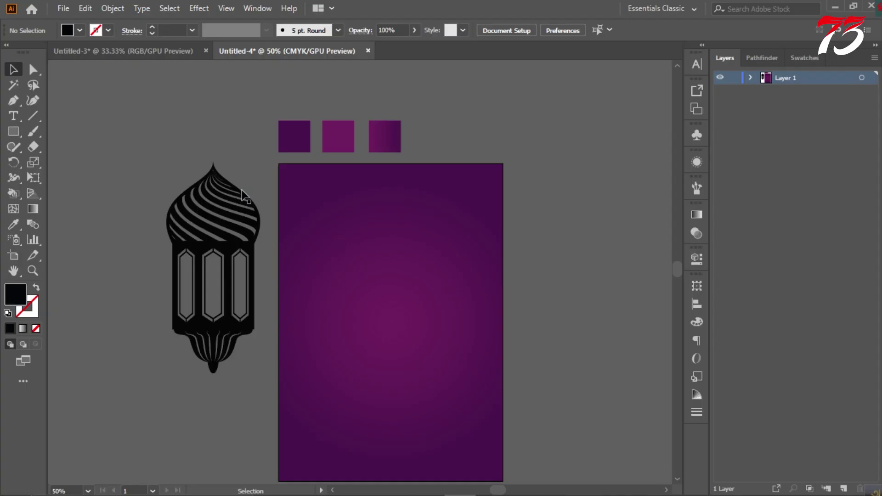
pyautogui.click(523, 285)
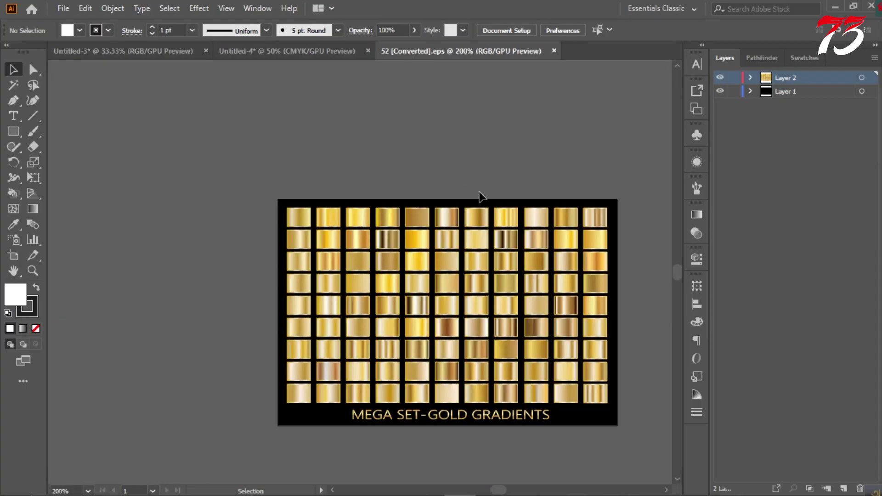
pyautogui.scroll(1, 495, 295)
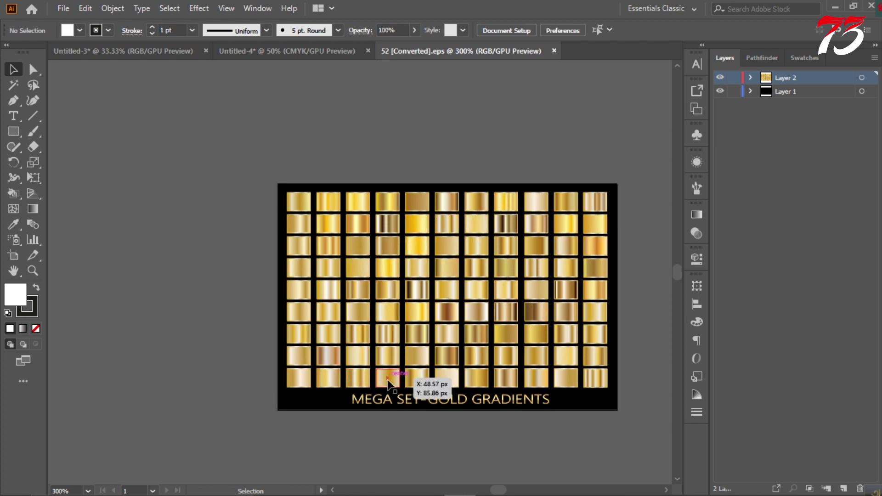
pyautogui.moveTo(265, 58)
pyautogui.mouseDown()
pyautogui.moveTo(431, 129)
pyautogui.moveTo(481, 169)
pyautogui.moveTo(458, 150)
pyautogui.mouseUp()
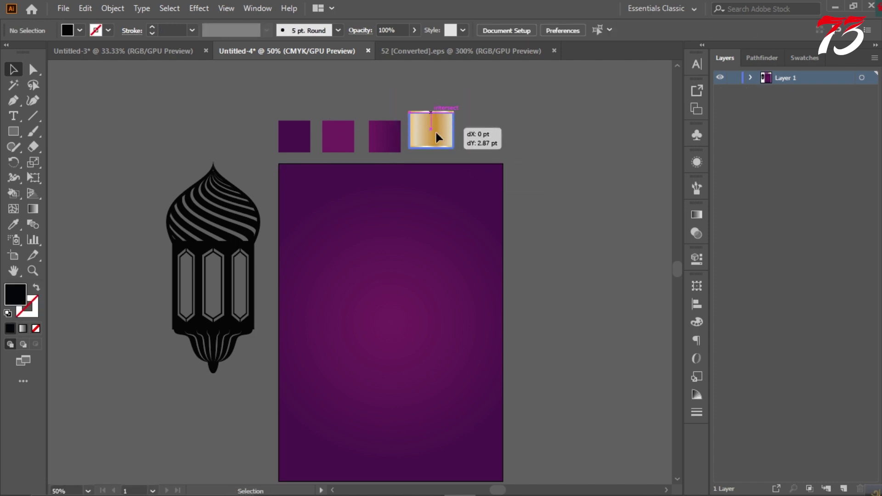
# Copy a second gold swatch beside the others and resize it to match
pyautogui.click(461, 51)
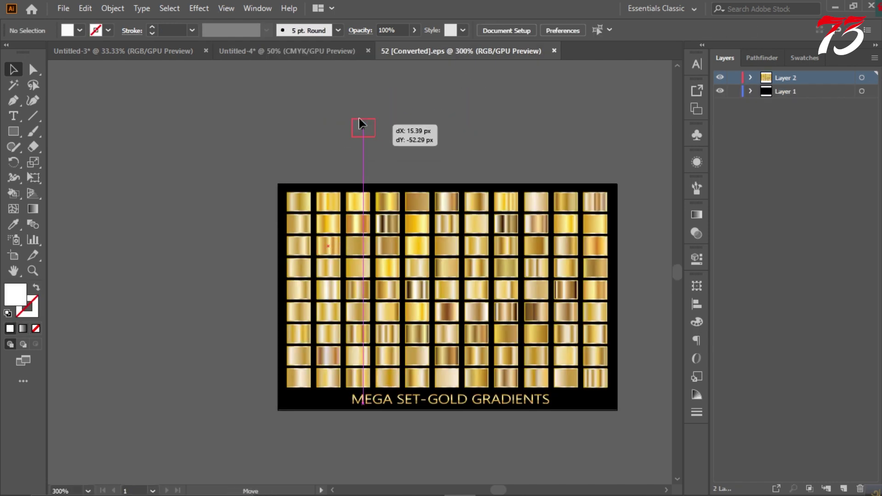
pyautogui.moveTo(359, 119); pyautogui.dragTo(323, 51)
pyautogui.moveTo(489, 140); pyautogui.dragTo(486, 138)
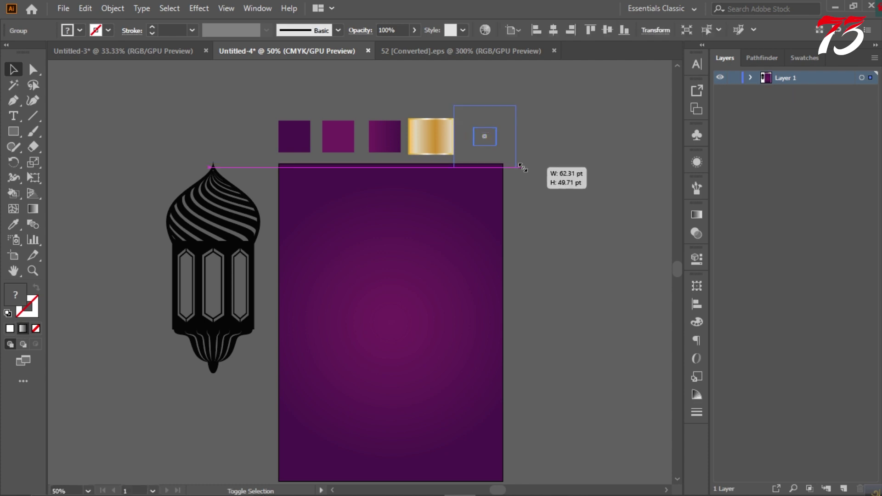
pyautogui.moveTo(523, 168); pyautogui.dragTo(506, 152)
# Copy a third gold swatch from the sheet beside the others
pyautogui.click(486, 51)
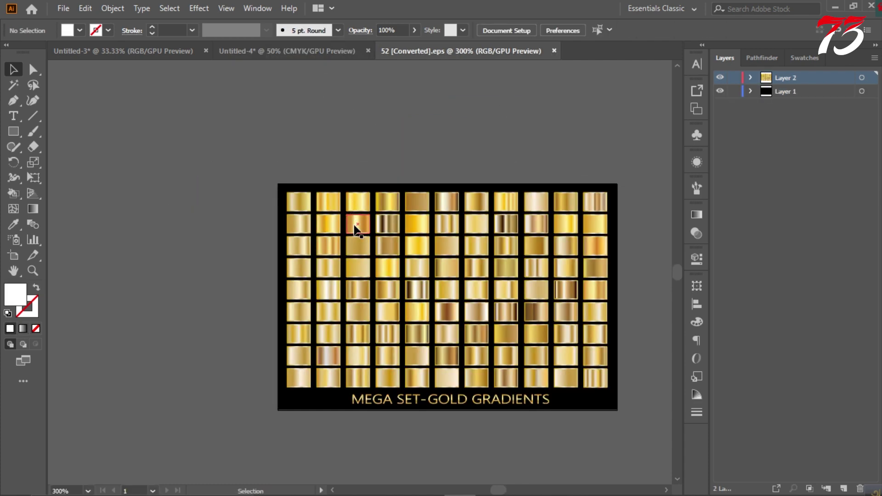
pyautogui.moveTo(355, 228); pyautogui.dragTo(348, 54)
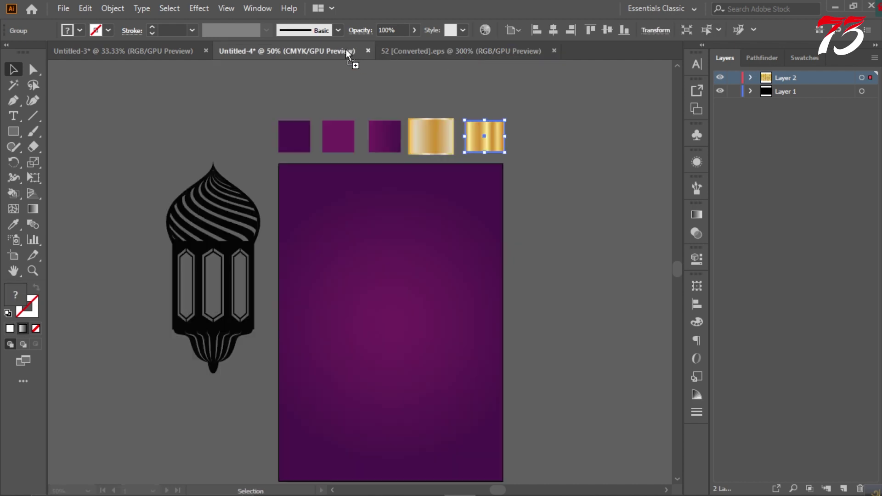
pyautogui.moveTo(587, 181); pyautogui.dragTo(555, 150)
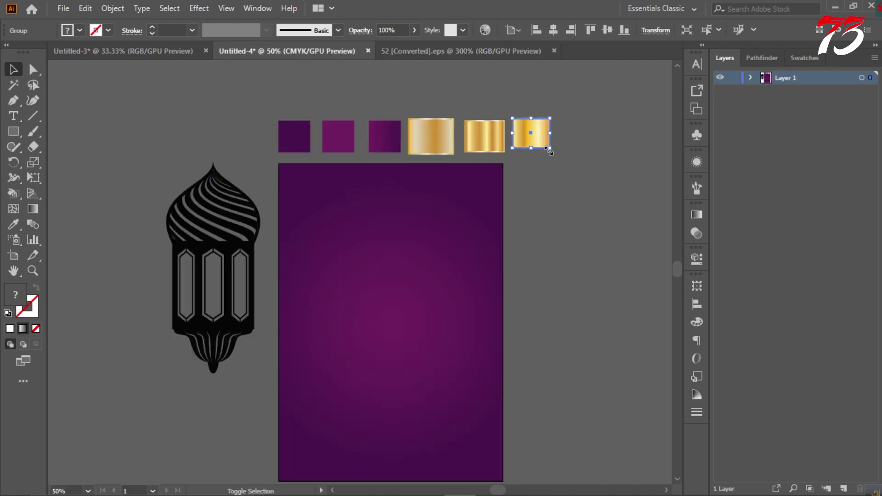
pyautogui.scroll(1, 583, 193)
pyautogui.click(583, 193)
pyautogui.scroll(-2, 583, 194)
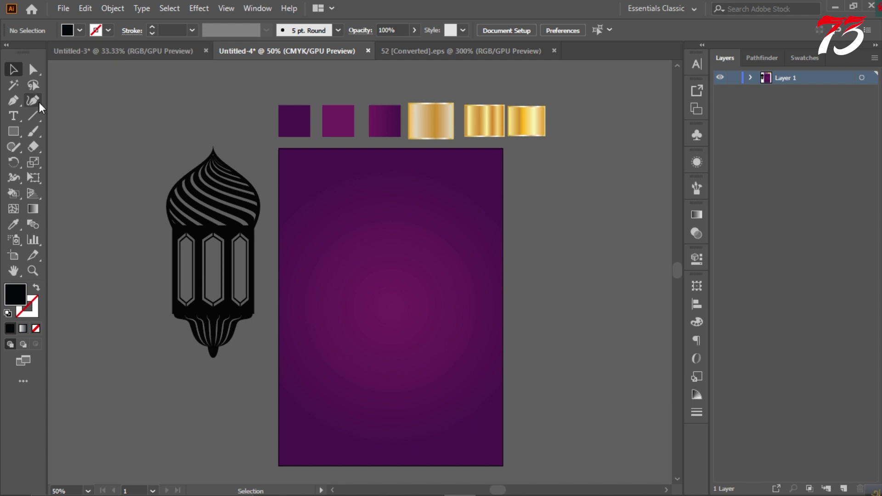
# Fill the lantern with the gold gradient sampled from a swatch
pyautogui.click(213, 276)
pyautogui.click(17, 224)
pyautogui.click(431, 120)
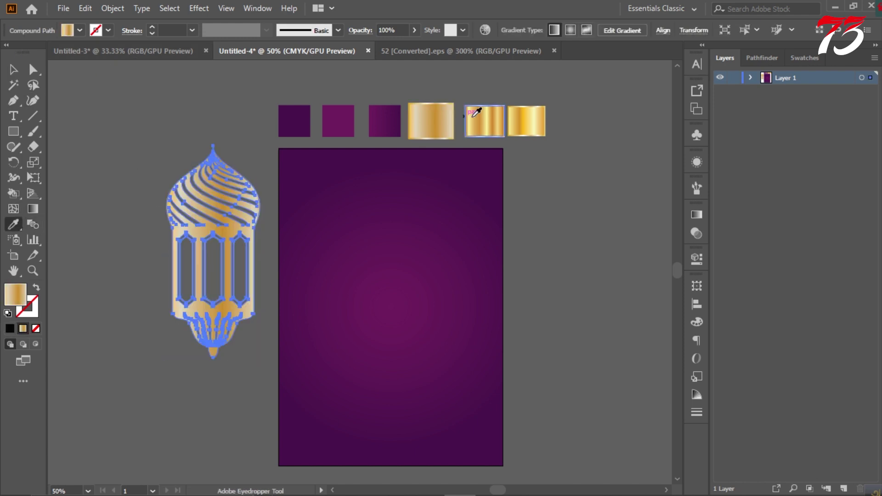
pyautogui.click(472, 117)
pyautogui.click(13, 69)
pyautogui.click(115, 220)
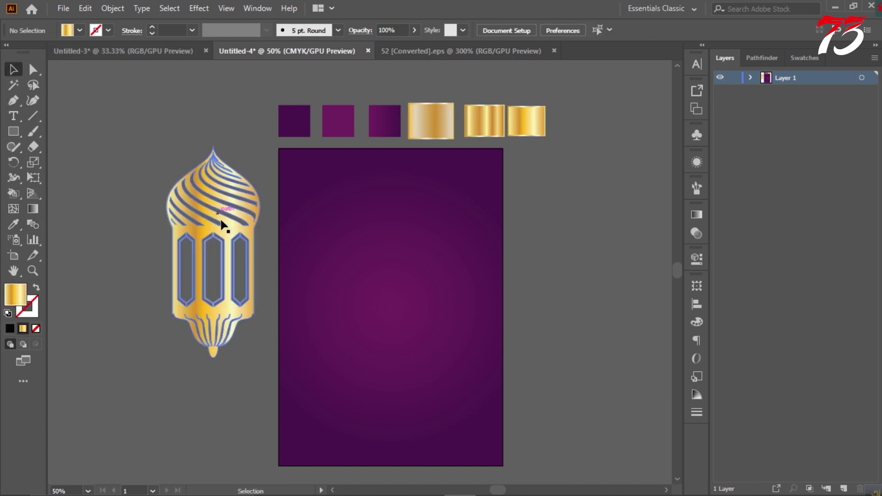
# Rotate the lantern 180° and place it small at the card's upper left
pyautogui.click(221, 225)
pyautogui.moveTo(258, 381); pyautogui.dragTo(151, 138)
pyautogui.moveTo(221, 199); pyautogui.dragTo(361, 228)
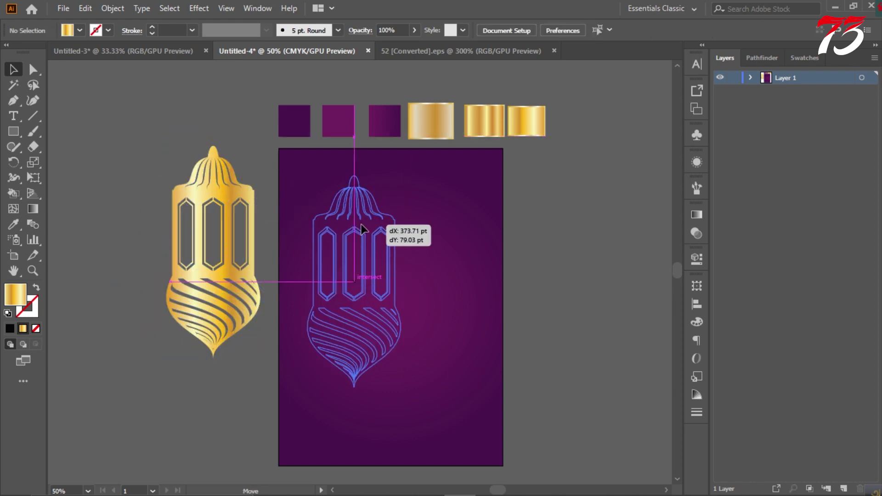
pyautogui.moveTo(406, 392); pyautogui.dragTo(358, 271)
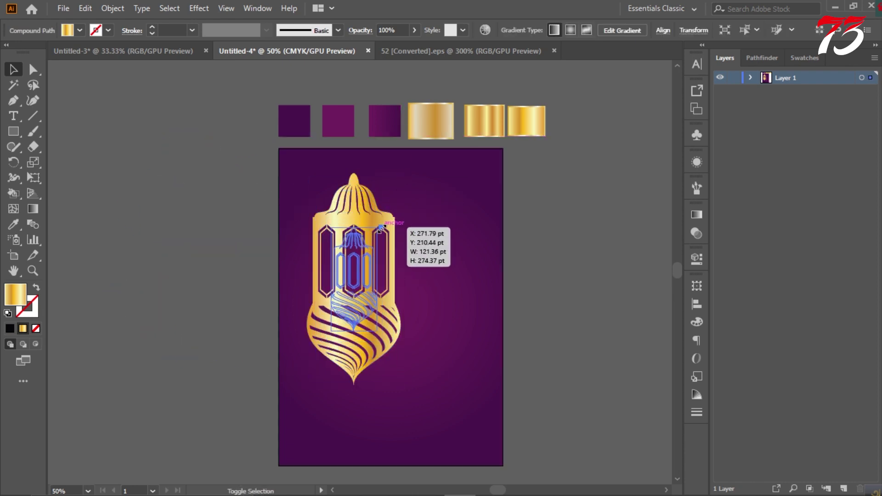
pyautogui.click(537, 211)
# Draw a circle beside the card filled with the White, Black radial gradient
pyautogui.click(13, 131)
pyautogui.click(79, 160)
pyautogui.moveTo(168, 173); pyautogui.dragTo(263, 267)
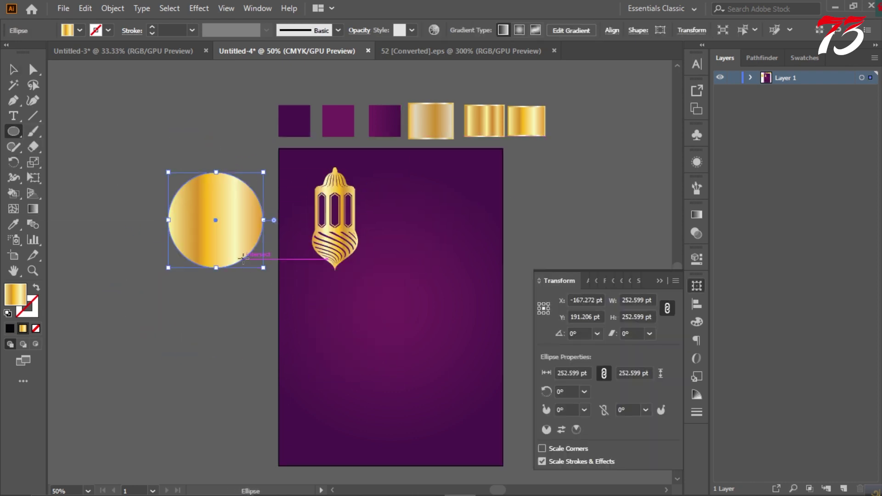
pyautogui.hotkey('ctrl', '=')
pyautogui.scroll(-3, 636, 256)
pyautogui.click(697, 214)
pyautogui.click(561, 232)
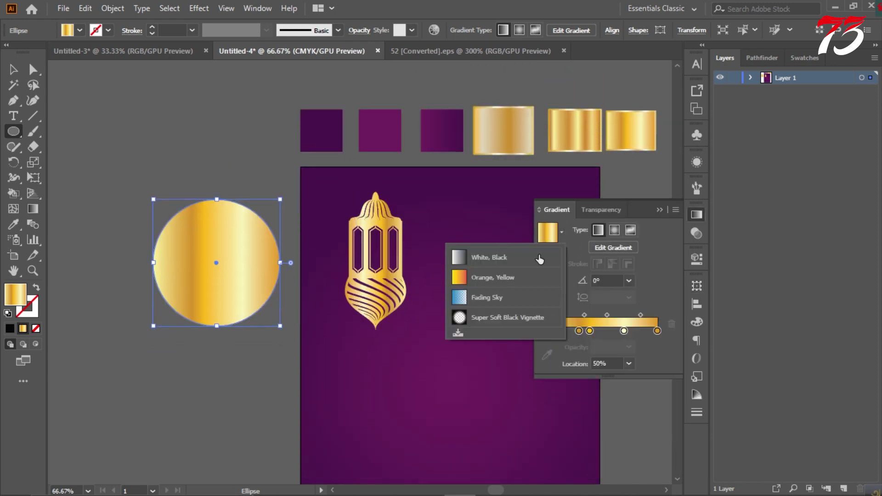
pyautogui.click(477, 266)
pyautogui.click(615, 230)
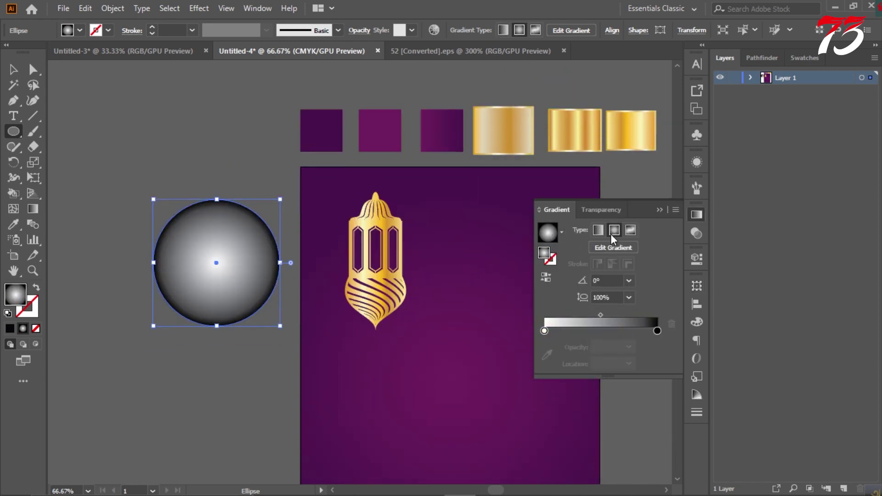
# Set the circle's outer gradient stop to 0% opacity and change its blending mode
pyautogui.click(658, 331)
pyautogui.click(644, 192)
pyautogui.click(602, 210)
pyautogui.click(572, 230)
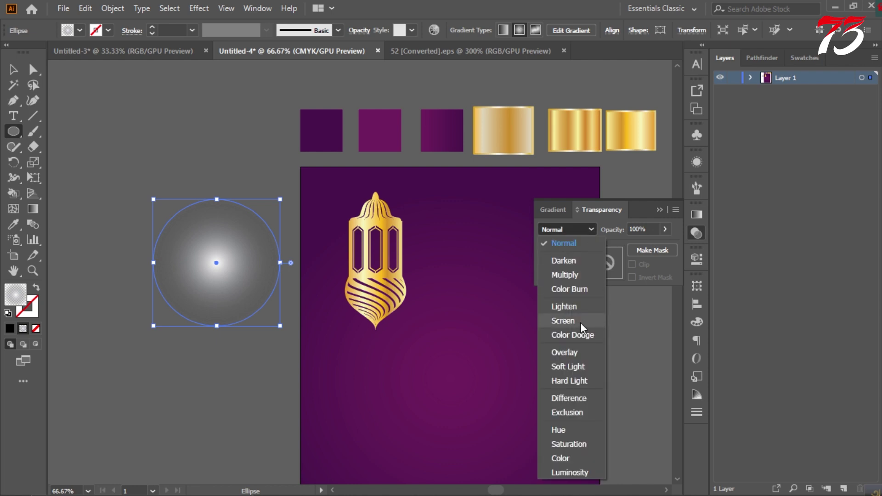
pyautogui.click(581, 322)
pyautogui.hotkey('ctrl', '1')
pyautogui.moveTo(334, 128); pyautogui.dragTo(334, 131)
# Make the circle's inner gradient stop a bright magenta
pyautogui.click(697, 214)
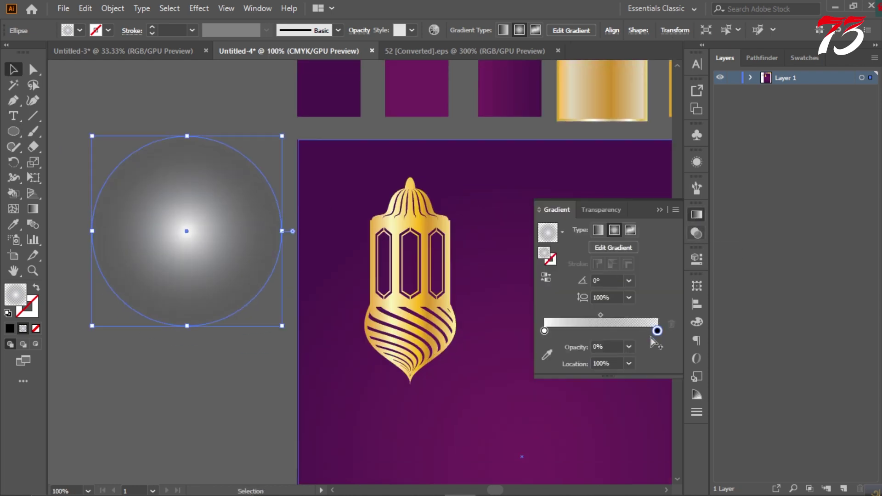
pyautogui.click(14, 224)
pyautogui.click(420, 124)
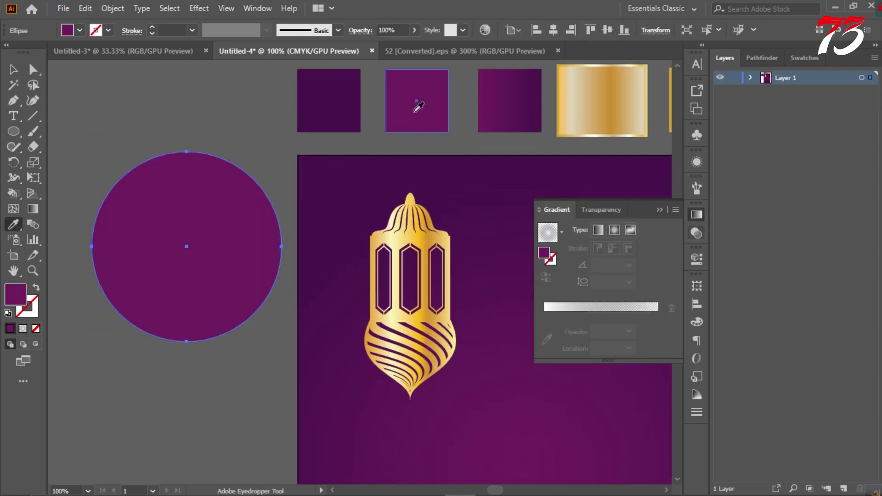
pyautogui.hotkey('ctrl', 'z')
pyautogui.press('v')
pyautogui.hotkey('ctrl', 'shift', 'a')
pyautogui.click(185, 228)
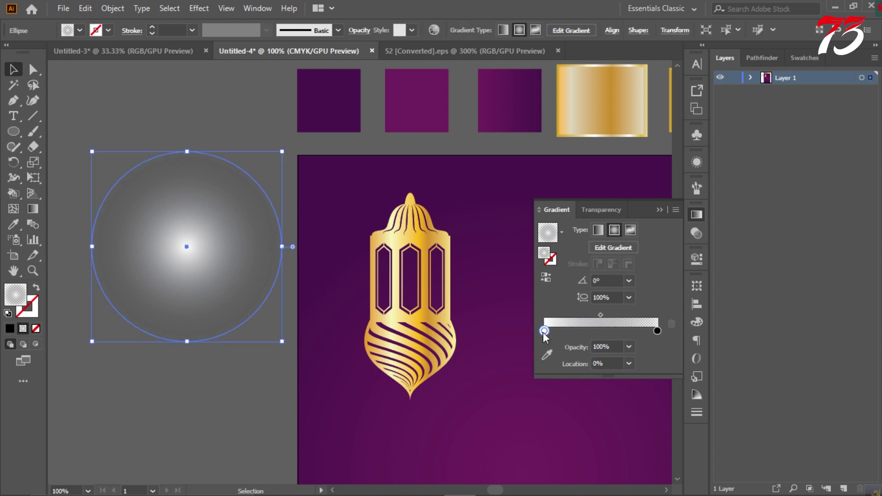
pyautogui.click(547, 354)
pyautogui.click(417, 101)
pyautogui.doubleClick(15, 294)
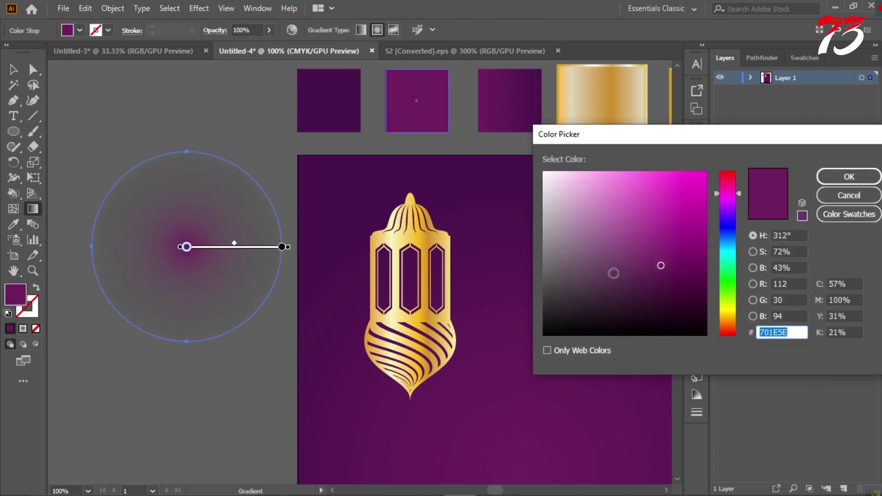
pyautogui.click(843, 183)
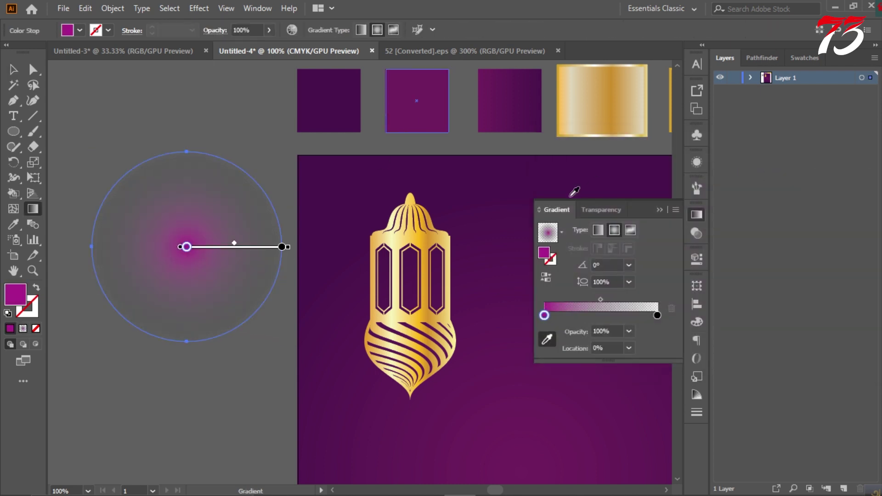
# Set the glow to Color Dodge, squeeze it into an ellipse and centre it over the lantern
pyautogui.press('v')
pyautogui.click(697, 232)
pyautogui.moveTo(193, 261); pyautogui.dragTo(415, 302)
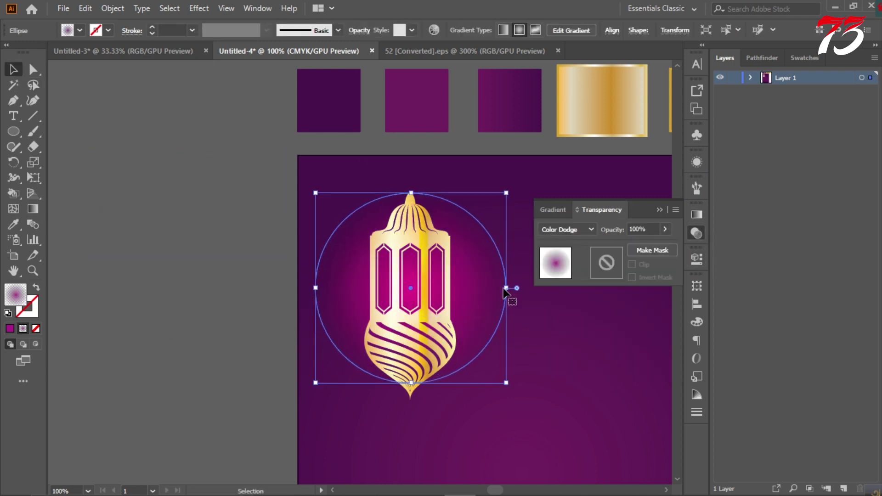
pyautogui.moveTo(505, 289); pyautogui.dragTo(437, 289)
pyautogui.moveTo(353, 292)
pyautogui.mouseDown()
pyautogui.moveTo(392, 300)
pyautogui.moveTo(413, 292)
pyautogui.mouseUp()
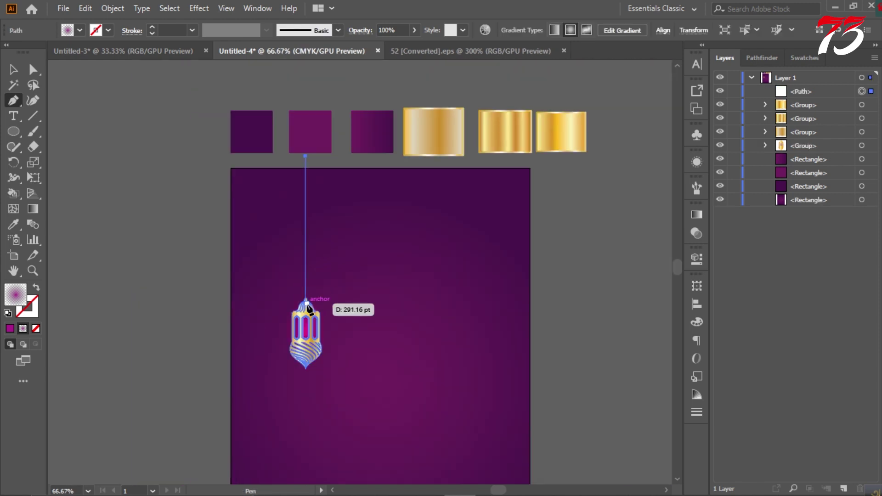
# Draw a vertical hanging line to the lantern top with a gold stroke sampled from the lantern
pyautogui.click(305, 300)
pyautogui.click(39, 287)
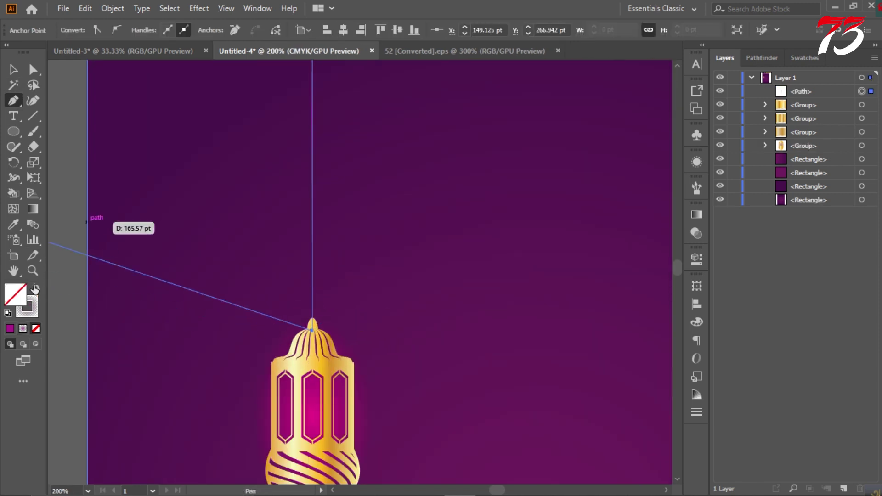
pyautogui.click(10, 329)
pyautogui.click(14, 224)
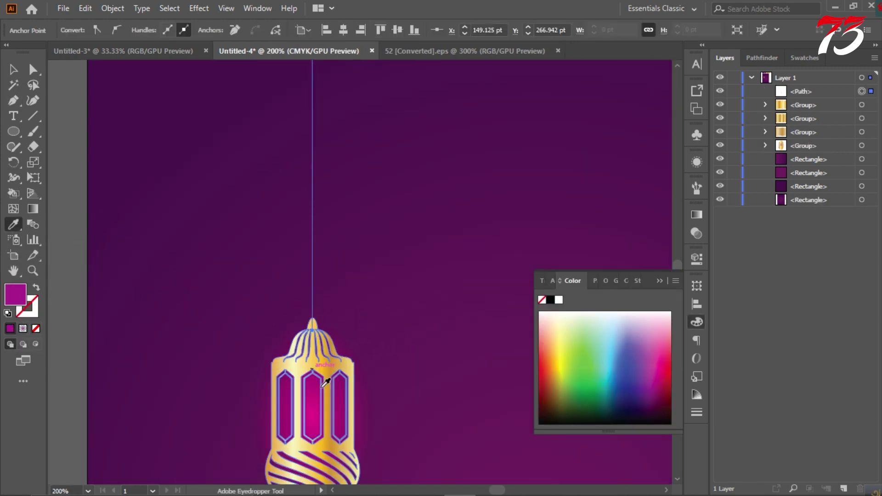
pyautogui.click(36, 287)
pyautogui.click(13, 70)
pyautogui.hotkey('ctrl', '1')
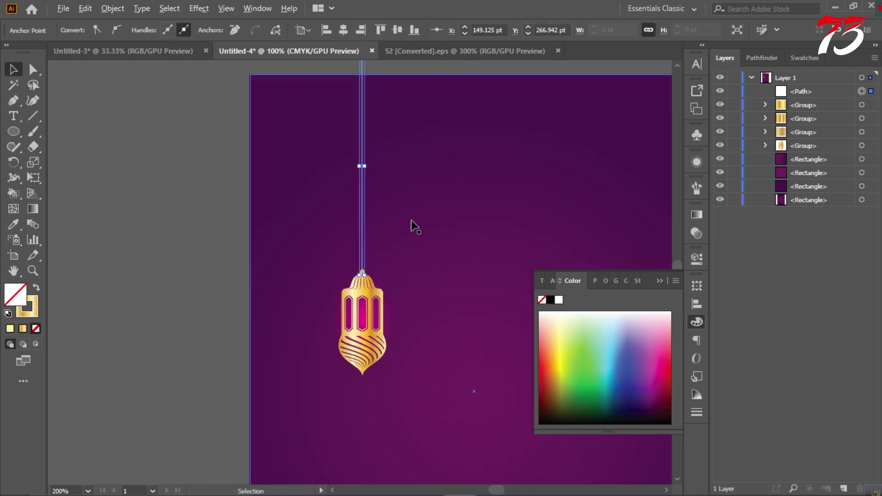
pyautogui.click(278, 179)
pyautogui.scroll(1, 278, 179)
pyautogui.click(362, 142)
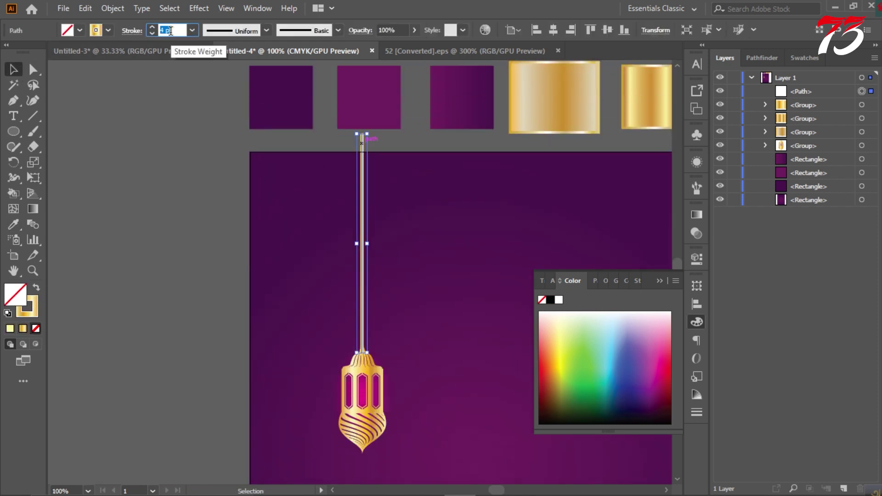
# Make the line a dotted chain: 0 pt dashes, 11 pt gaps, round caps
pyautogui.click(131, 31)
pyautogui.click(8, 119)
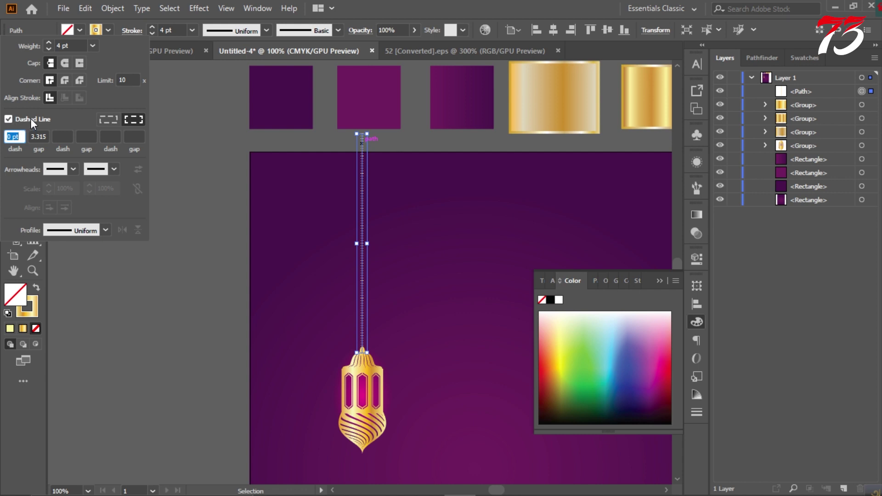
pyautogui.click(113, 122)
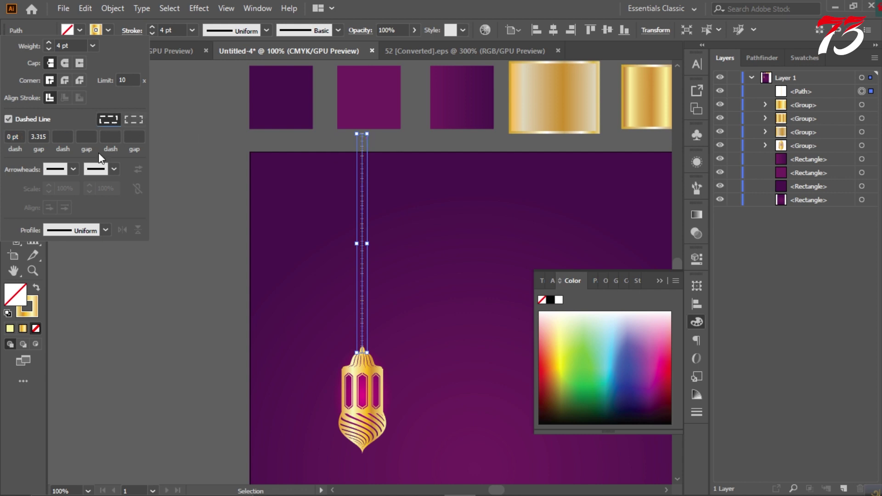
pyautogui.click(96, 231)
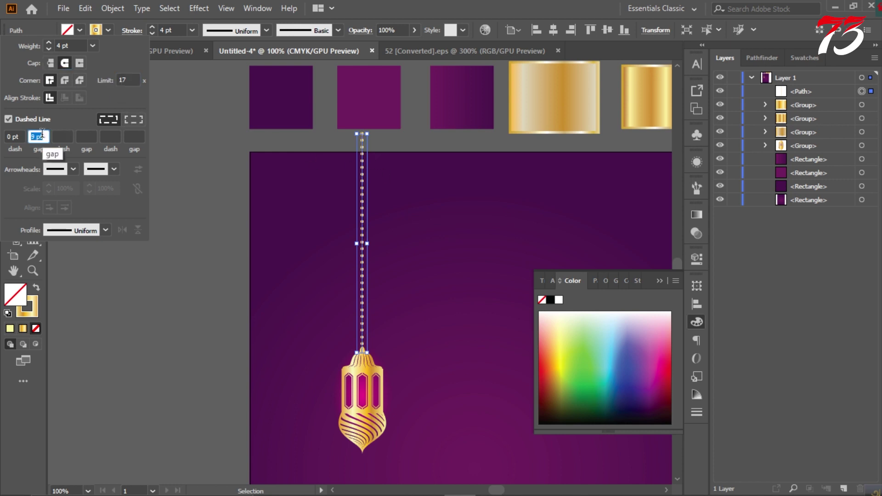
pyautogui.scroll(1, 365, 143)
pyautogui.scroll(3, 364, 142)
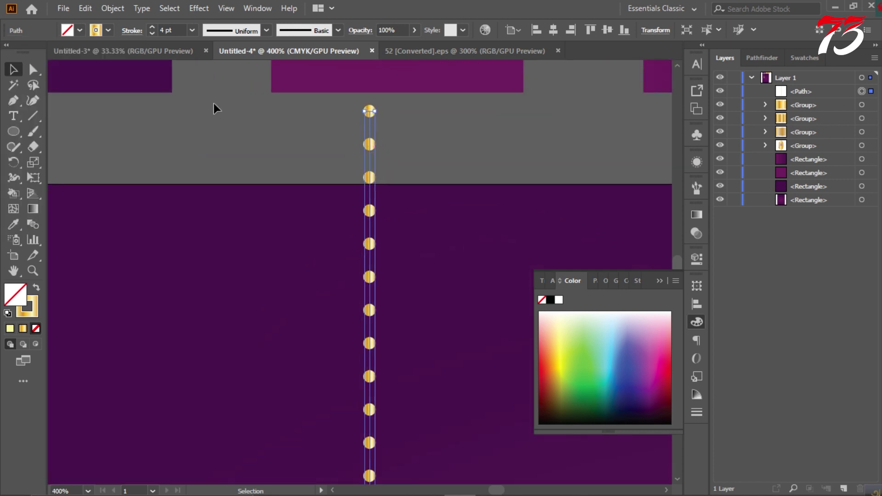
pyautogui.click(131, 30)
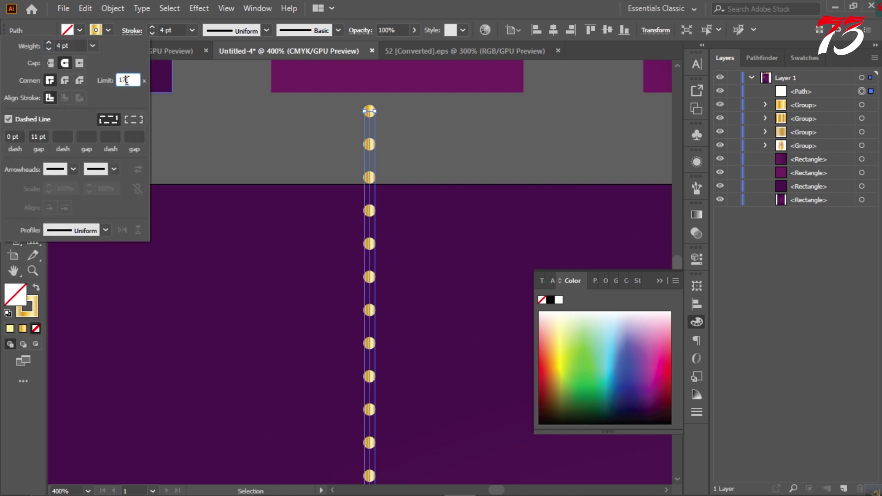
# Zoom out to check the whole card, then select the lantern
pyautogui.click(266, 135)
pyautogui.hotkey('ctrl', '0')
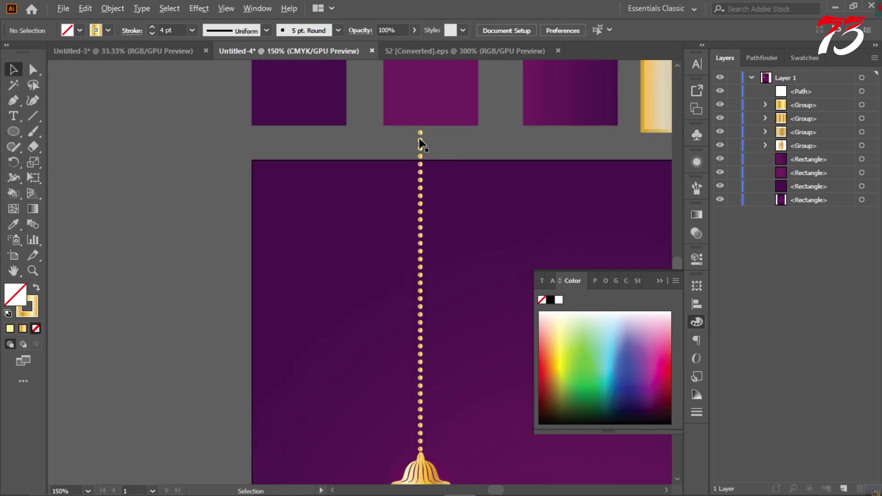
pyautogui.hotkey('ctrl', '1')
pyautogui.click(660, 280)
# Copy the lantern and its chain twice, then undo the extra copies
pyautogui.click(230, 305)
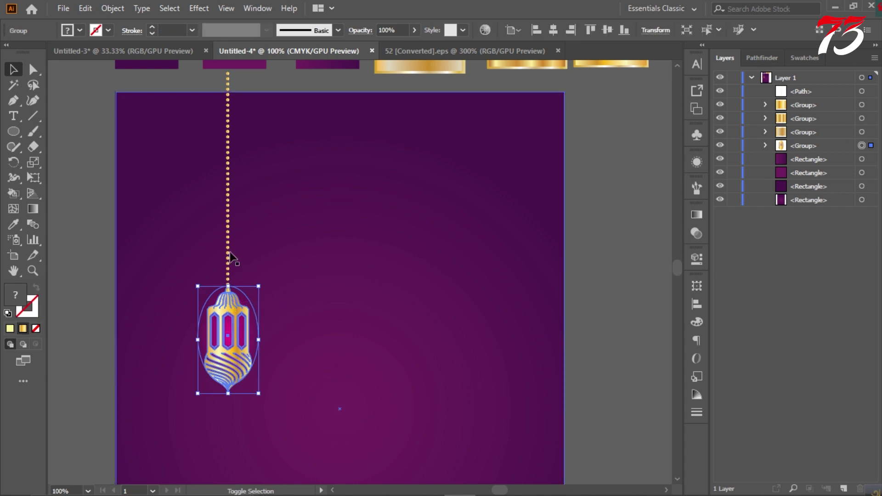
pyautogui.moveTo(229, 298); pyautogui.dragTo(342, 297)
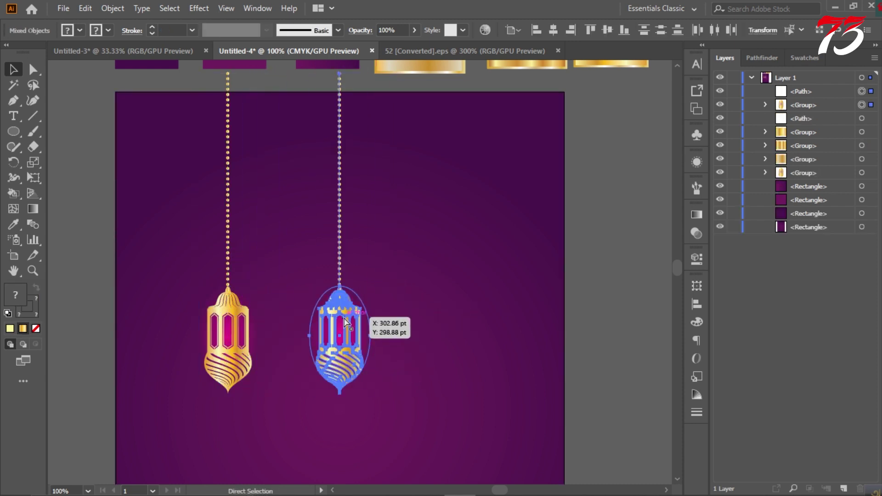
pyautogui.hotkey('ctrl', 'd')
pyautogui.keyDown('shift'); pyautogui.click(346, 305); pyautogui.keyUp('shift')
pyautogui.click(603, 245)
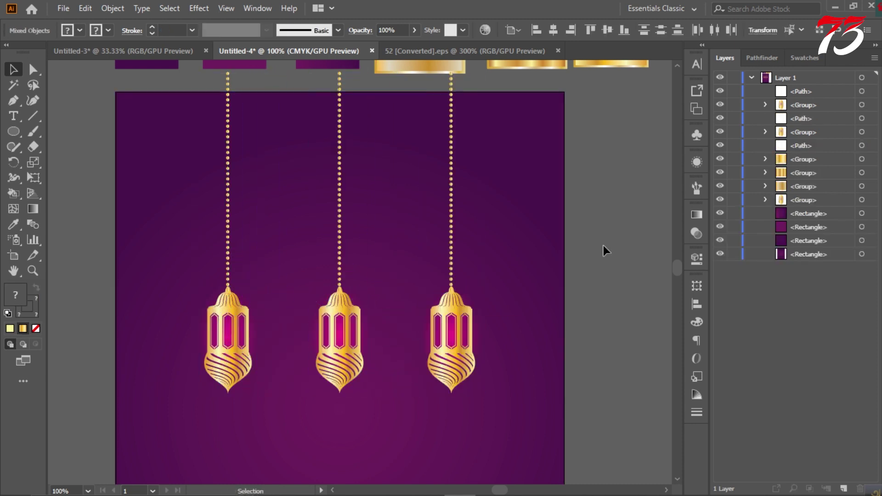
pyautogui.hotkey('ctrl', 'z')
pyautogui.hotkey('ctrl', 'z')
# Alt-drag two lantern copies to the right and raise the middle one higher
pyautogui.moveTo(229, 319); pyautogui.dragTo(345, 319)
pyautogui.hotkey('ctrl', 'd')
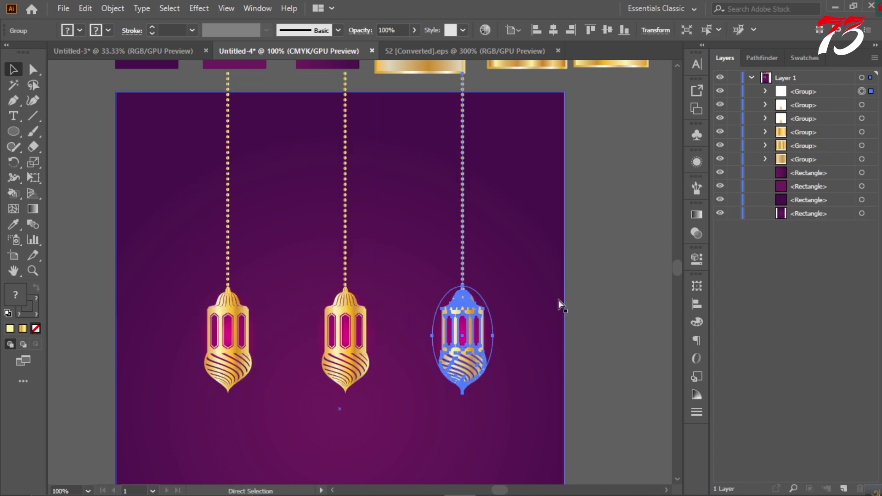
pyautogui.moveTo(422, 275); pyautogui.dragTo(422, 207)
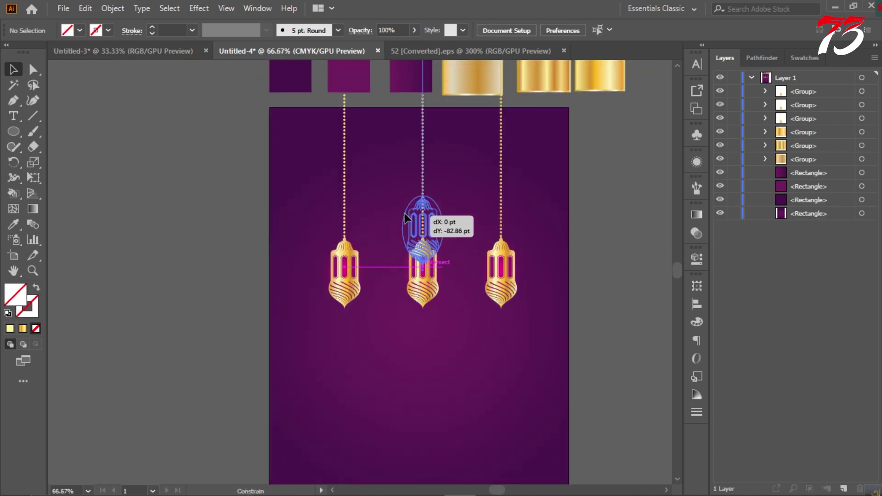
pyautogui.moveTo(385, 258); pyautogui.dragTo(385, 258)
# Shift the lanterns up, then spread the outer lanterns further left and right
pyautogui.keyDown('shift'); pyautogui.click(345, 273); pyautogui.keyUp('shift')
pyautogui.moveTo(500, 274); pyautogui.dragTo(510, 236)
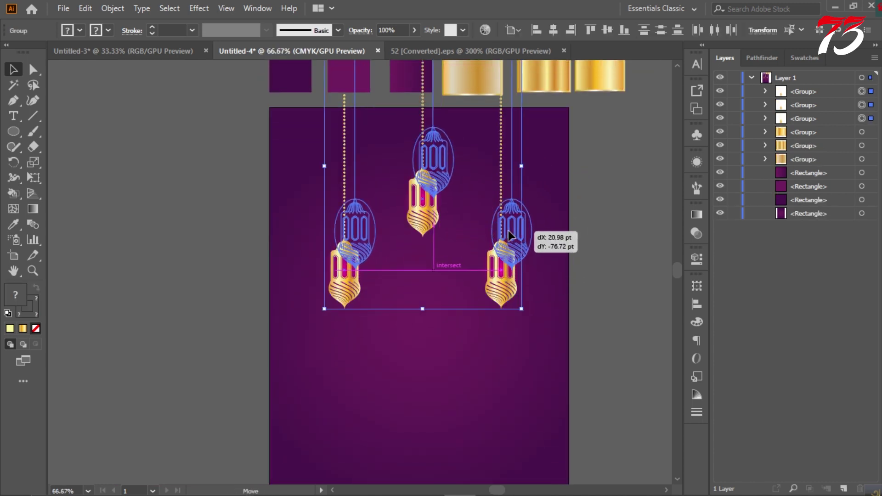
pyautogui.click(391, 331)
pyautogui.moveTo(355, 239); pyautogui.dragTo(325, 237)
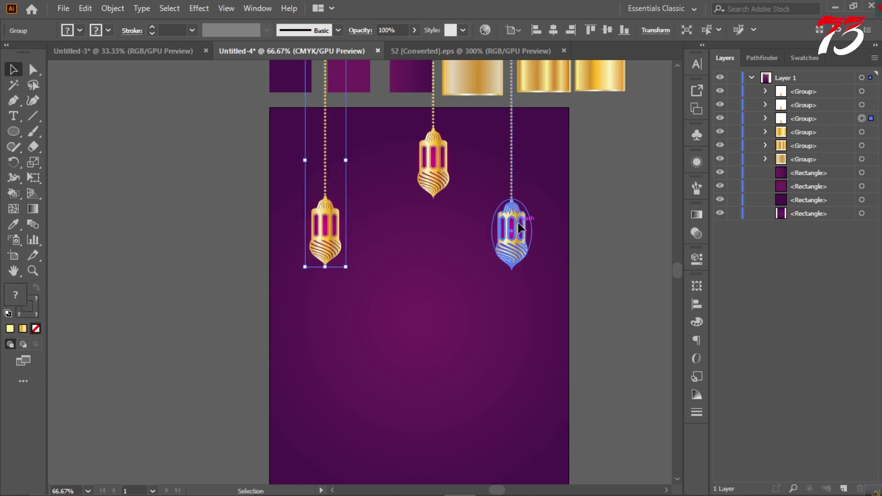
pyautogui.moveTo(521, 227); pyautogui.dragTo(534, 227)
# Group the two outer lanterns and centre them and the middle lantern horizontally on the artboard
pyautogui.keyDown('shift'); pyautogui.click(340, 230); pyautogui.keyUp('shift')
pyautogui.hotkey('ctrl', 'g')
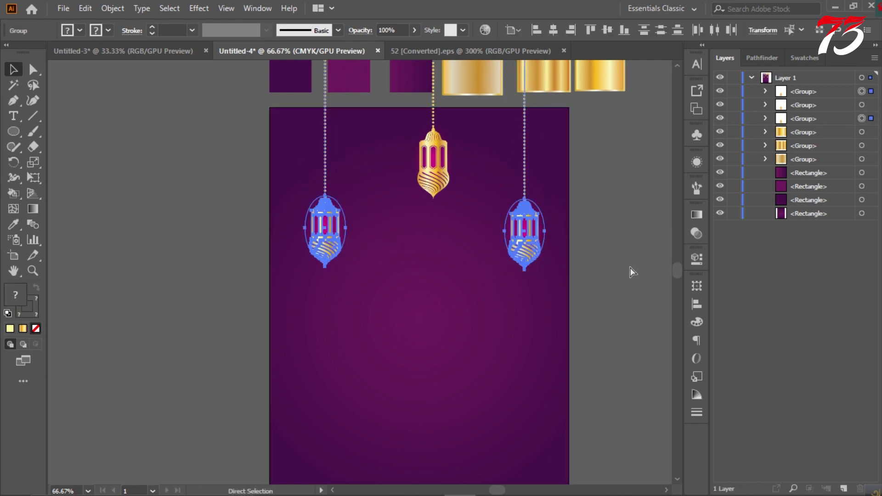
pyautogui.click(552, 29)
pyautogui.click(441, 148)
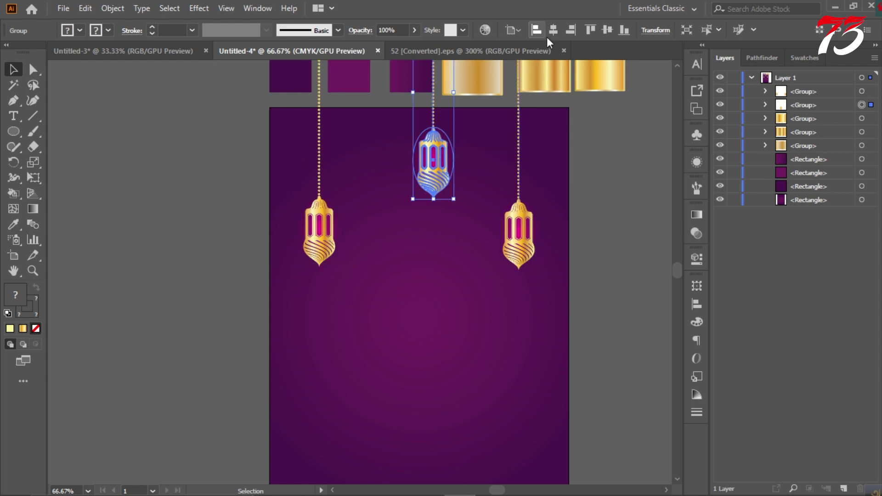
pyautogui.click(554, 29)
# Group all three lanterns and lower the group slightly on the card
pyautogui.keyDown('shift'); pyautogui.click(344, 216); pyautogui.keyUp('shift')
pyautogui.click(606, 235)
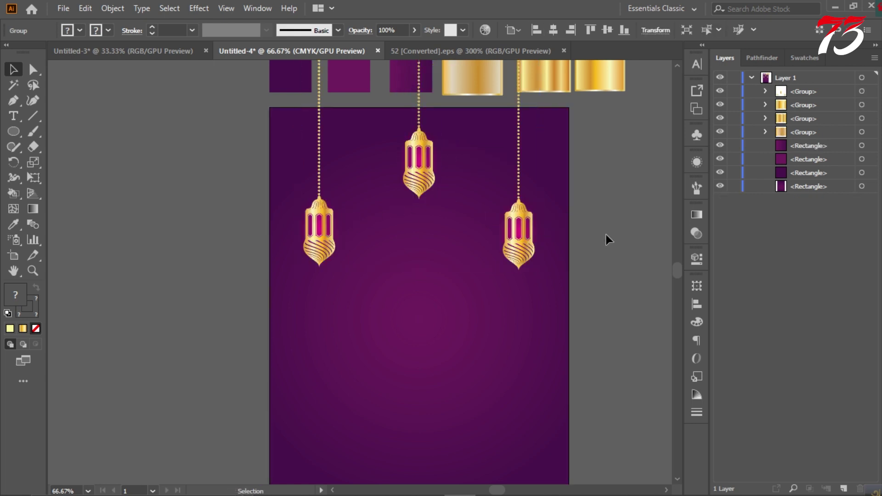
pyautogui.hotkey('ctrl', 'g')
pyautogui.moveTo(427, 158); pyautogui.dragTo(429, 176)
pyautogui.click(619, 232)
# Review the lantern layout and switch to the document holding the pattern
pyautogui.scroll(-3, 618, 233)
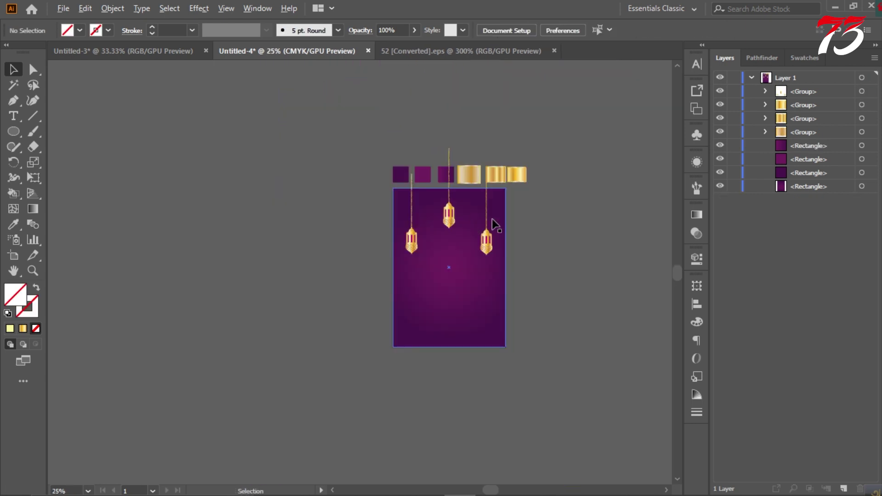
pyautogui.scroll(2, 498, 225)
pyautogui.scroll(1, 425, 194)
pyautogui.scroll(-1, 425, 195)
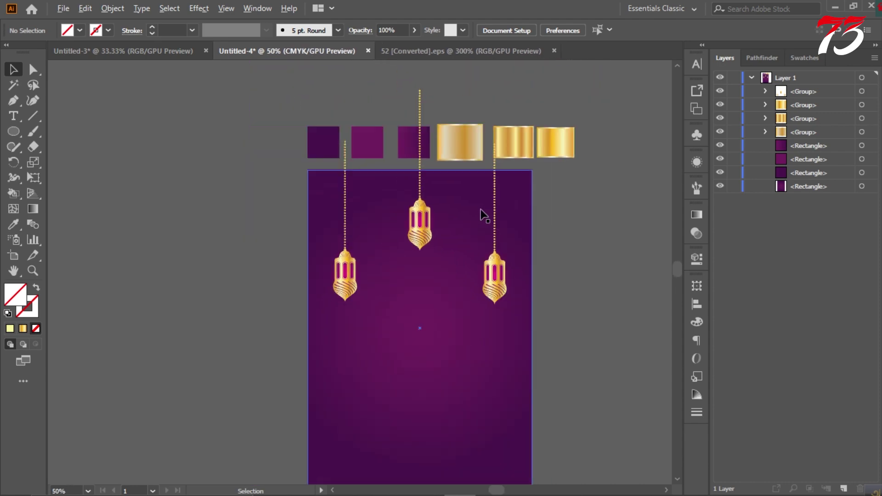
pyautogui.scroll(-1, 449, 213)
pyautogui.scroll(2, 450, 138)
pyautogui.scroll(1, 488, 154)
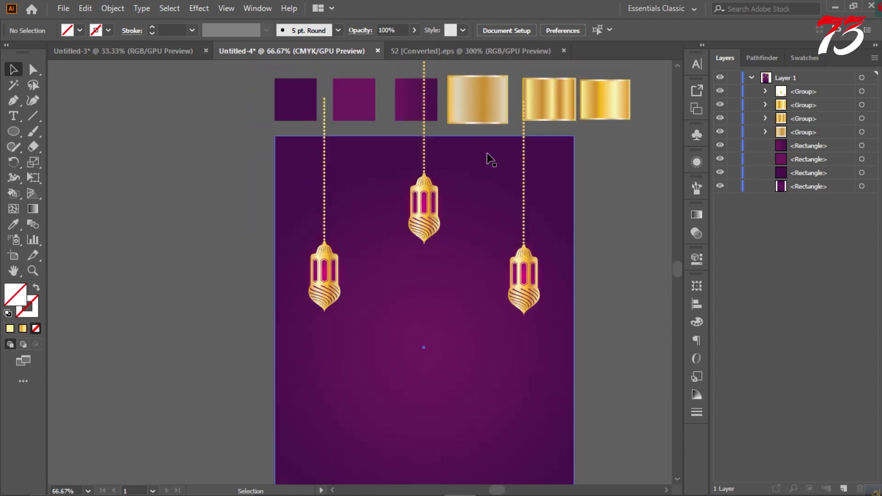
pyautogui.hotkey('ctrl', 'Tab')
# Bring the ornament pattern into the card and scale it to cover the card
pyautogui.moveTo(426, 233)
pyautogui.mouseDown()
pyautogui.moveTo(435, 200)
pyautogui.moveTo(458, 277)
pyautogui.mouseUp()
pyautogui.moveTo(546, 444); pyautogui.dragTo(588, 483)
pyautogui.scroll(-2, 507, 350)
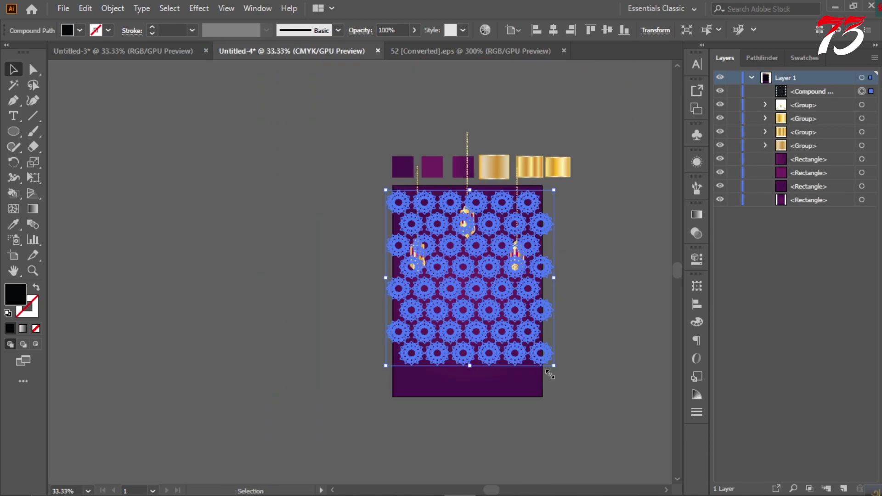
pyautogui.moveTo(564, 383); pyautogui.dragTo(580, 399)
pyautogui.moveTo(556, 346); pyautogui.dragTo(556, 357)
pyautogui.click(613, 310)
# Move the pattern beneath the lanterns in Layers and apply Color Burn blending
pyautogui.click(862, 91)
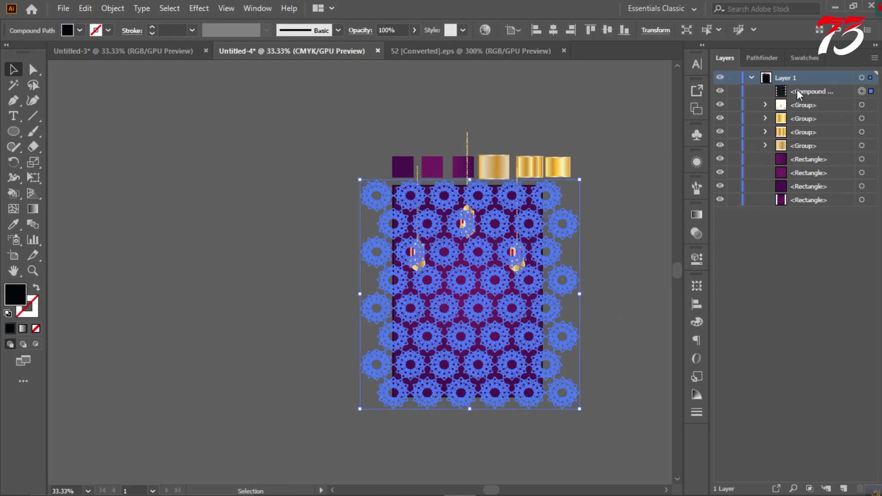
pyautogui.moveTo(797, 89); pyautogui.dragTo(797, 153)
pyautogui.hotkey('ctrl', 'shift', 'F10')
pyautogui.click(591, 230)
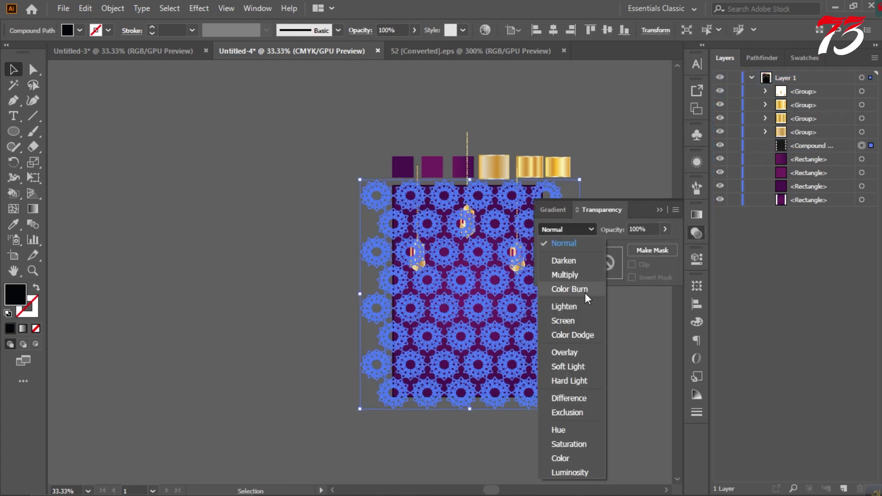
pyautogui.press('Escape')
pyautogui.press('Down')
pyautogui.press('Down')
pyautogui.press('Down')
# Change the ornament pattern's blend mode to Color Dodge
pyautogui.click(619, 324)
pyautogui.hotkey('ctrl', 'a')
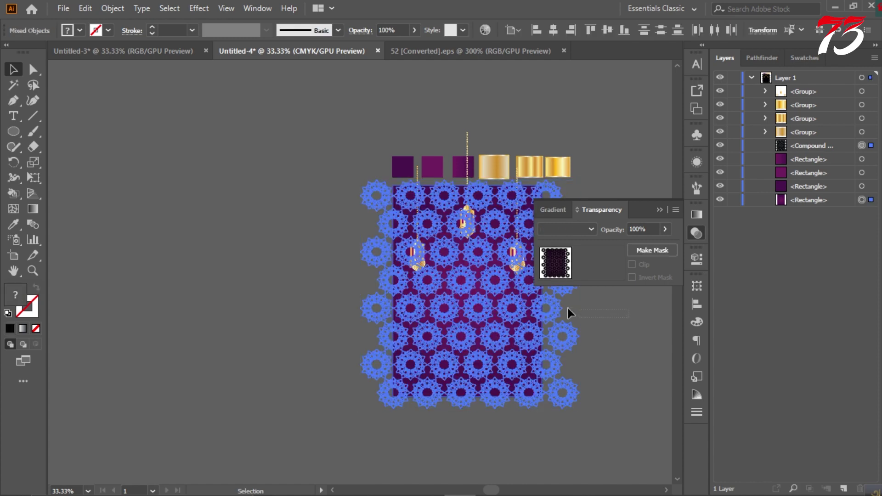
pyautogui.click(622, 322)
pyautogui.scroll(2, 450, 252)
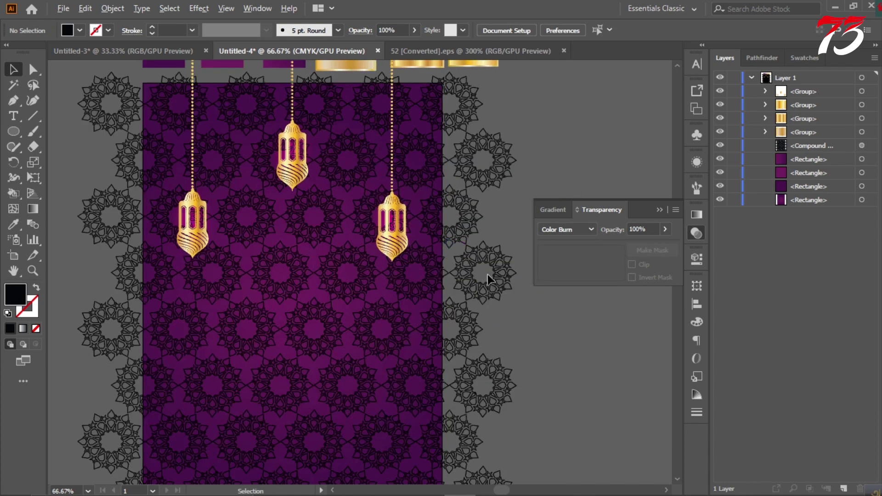
pyautogui.click(488, 274)
pyautogui.click(591, 229)
pyautogui.click(572, 335)
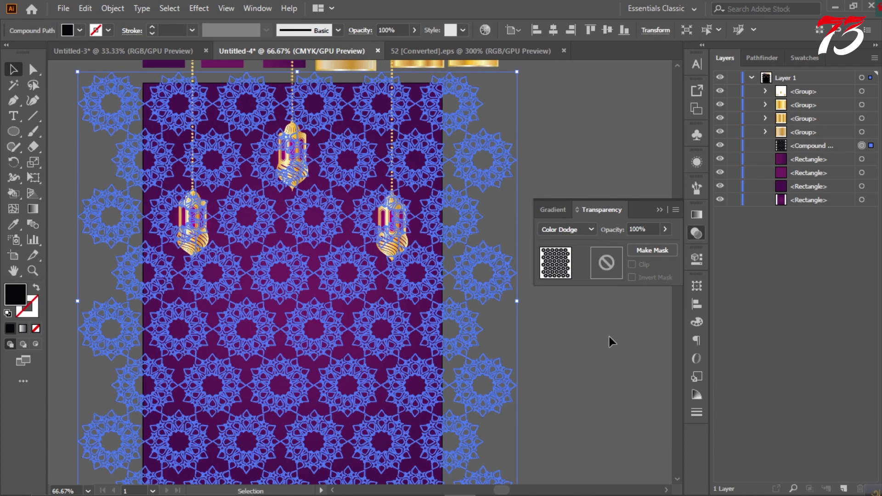
pyautogui.click(608, 336)
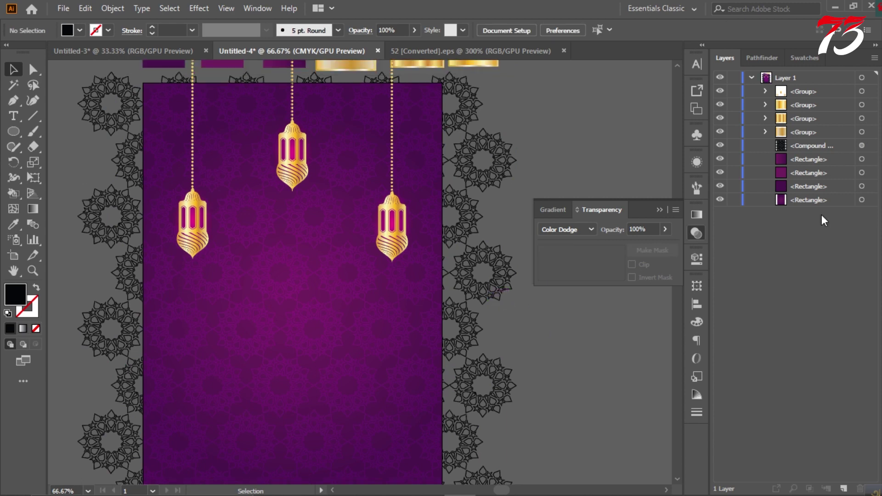
# Select the purple background rectangle together with the ornament pattern
pyautogui.click(863, 201)
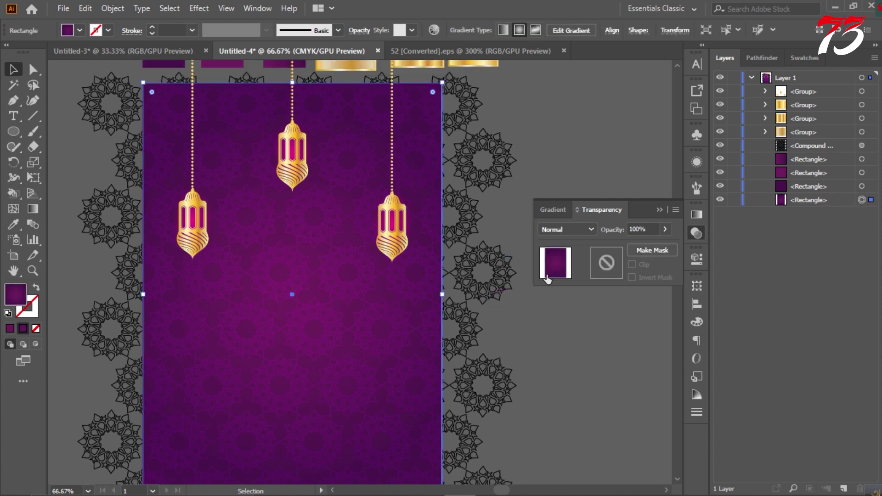
pyautogui.scroll(2, 447, 176)
pyautogui.click(484, 193)
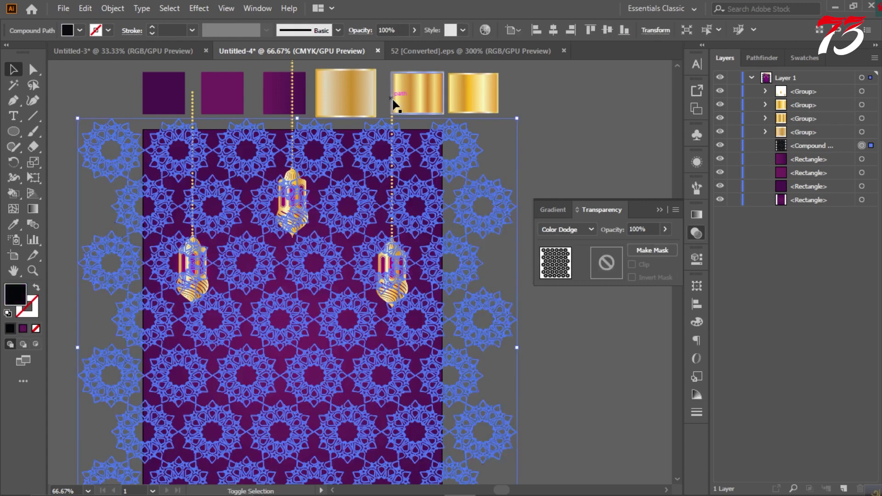
pyautogui.keyDown('shift'); pyautogui.click(349, 118); pyautogui.keyUp('shift')
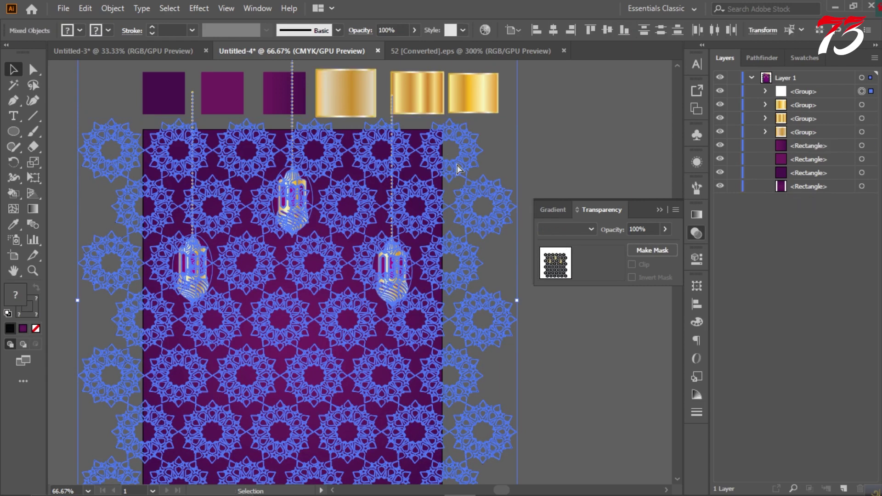
pyautogui.click(558, 150)
pyautogui.click(862, 186)
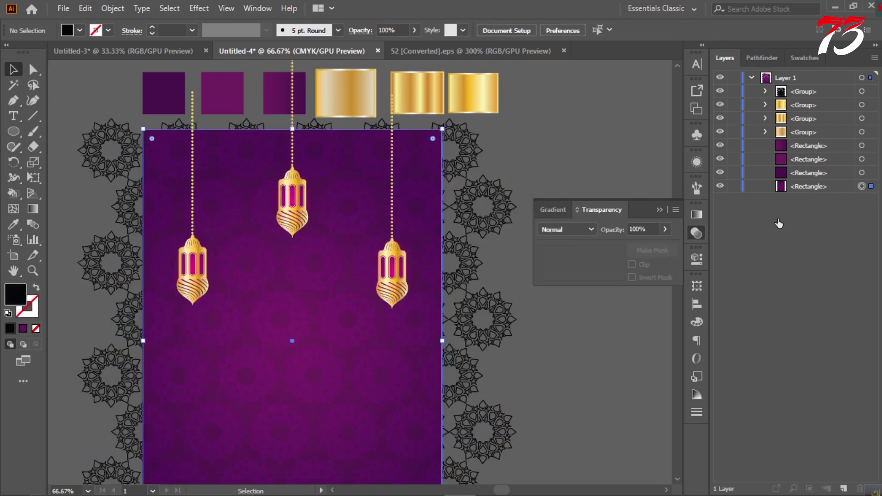
pyautogui.keyDown('shift'); pyautogui.click(395, 260); pyautogui.keyUp('shift')
pyautogui.rightClick(396, 260)
pyautogui.click(570, 320)
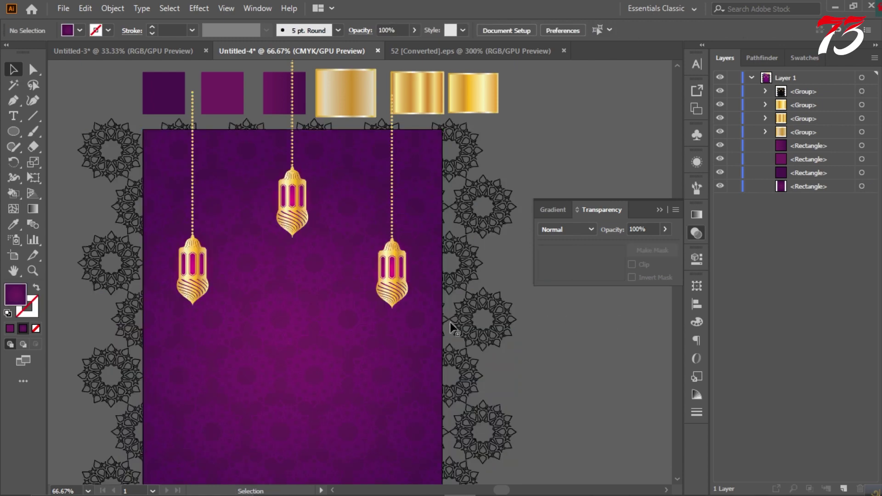
# Bring the background rectangle to front and clip the pattern to it with Make Clipping Mask
pyautogui.rightClick(452, 340)
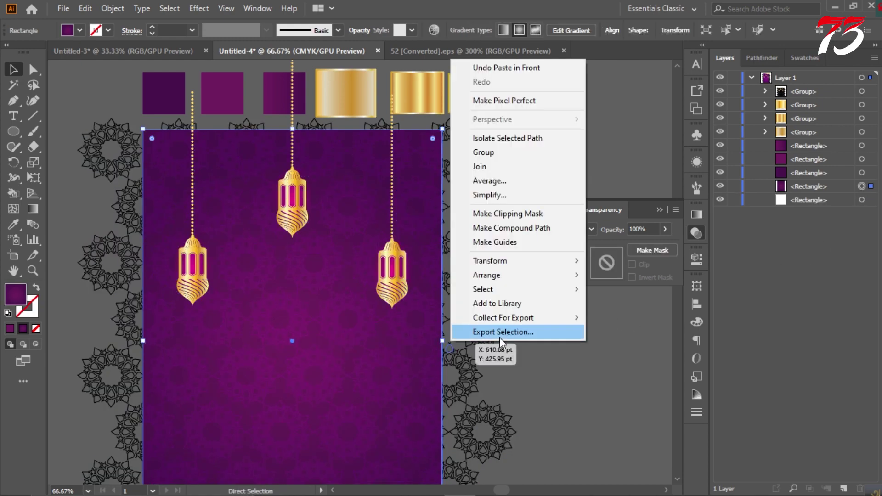
pyautogui.click(611, 274)
pyautogui.keyDown('shift'); pyautogui.click(487, 304); pyautogui.keyUp('shift')
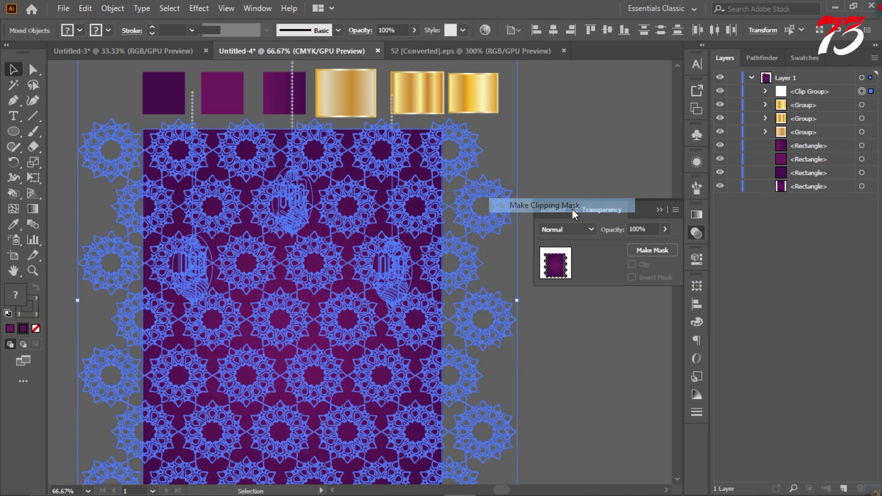
pyautogui.click(653, 250)
pyautogui.click(594, 211)
pyautogui.hotkey('ctrl', '-')
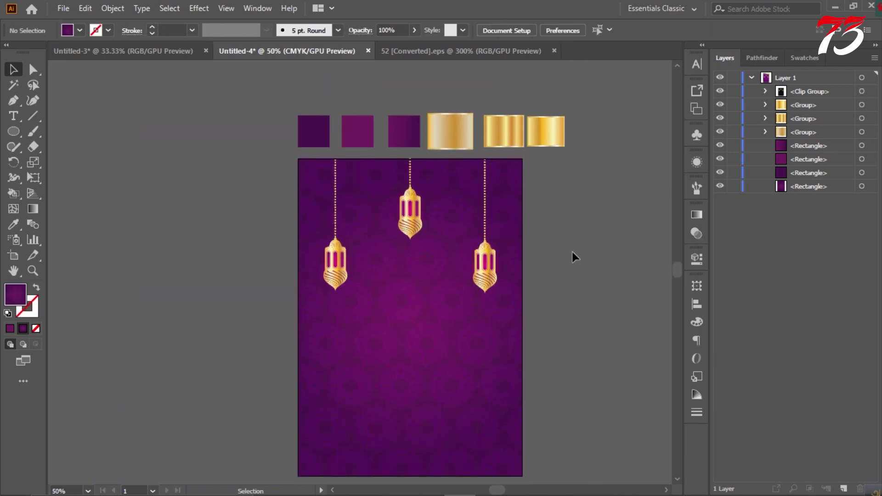
# Bring the mosque silhouette into the card, centre it horizontally, enlarge it and move it lower
pyautogui.click(154, 51)
pyautogui.moveTo(417, 364); pyautogui.dragTo(420, 348)
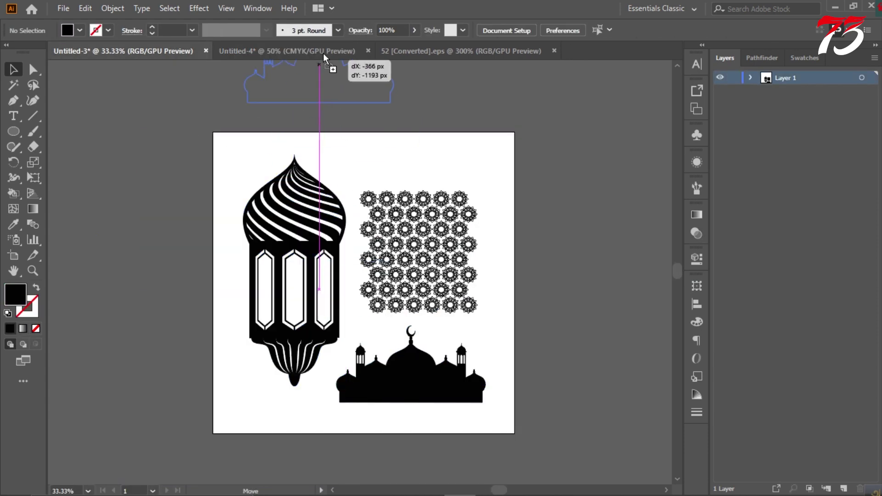
pyautogui.click(551, 33)
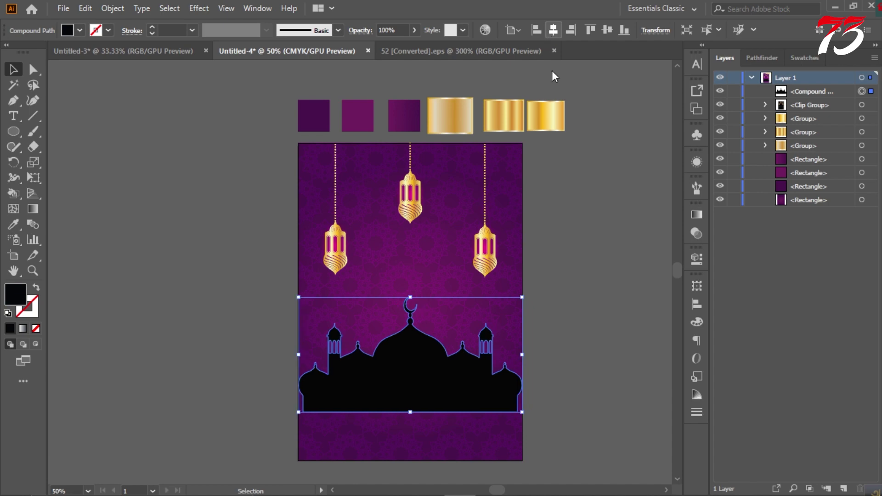
pyautogui.scroll(-2, 571, 277)
pyautogui.scroll(-1, 517, 335)
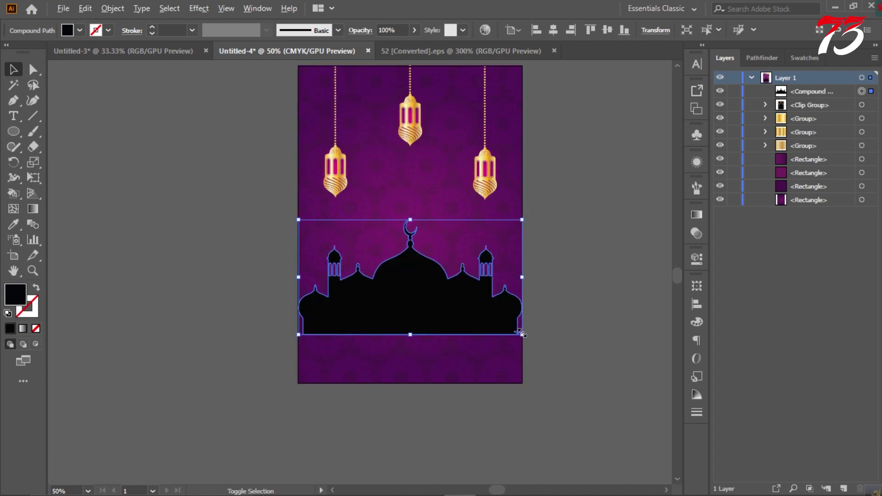
pyautogui.moveTo(523, 335); pyautogui.dragTo(550, 349)
pyautogui.moveTo(461, 296)
pyautogui.mouseDown()
pyautogui.moveTo(462, 328)
pyautogui.moveTo(463, 304)
pyautogui.mouseUp()
pyautogui.scroll(3, 464, 304)
# Eyedrop the purple gradient onto the mosque and run it vertically from base to crescent
pyautogui.press('i')
pyautogui.click(404, 145)
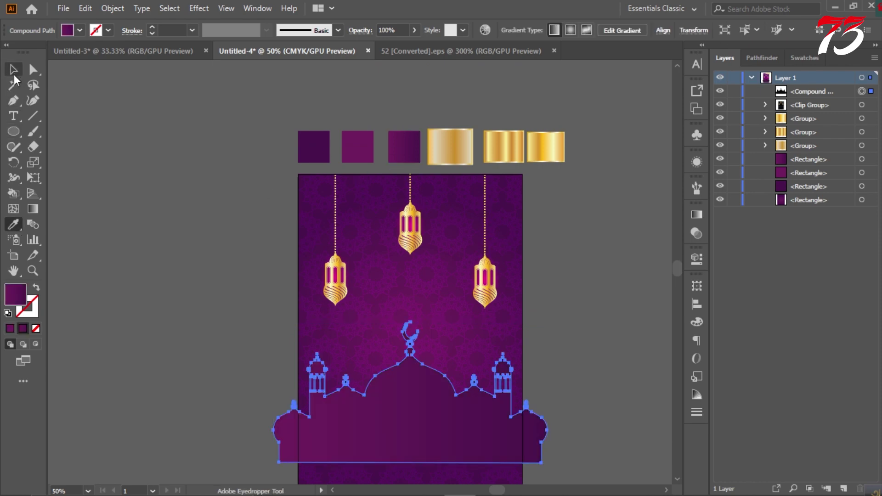
pyautogui.click(13, 70)
pyautogui.click(144, 162)
pyautogui.scroll(-2, 144, 161)
pyautogui.click(412, 307)
pyautogui.press('g')
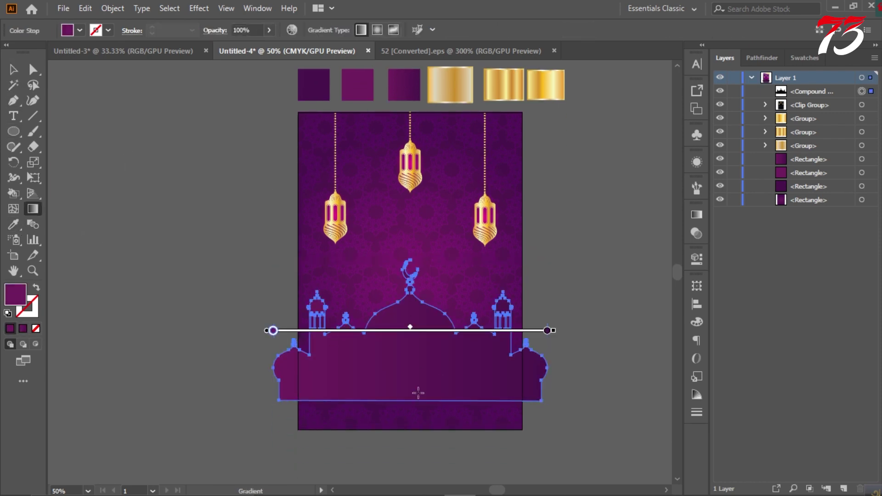
pyautogui.moveTo(413, 403); pyautogui.dragTo(413, 272)
# Reselect the mosque and undo the last two changes
pyautogui.click(13, 70)
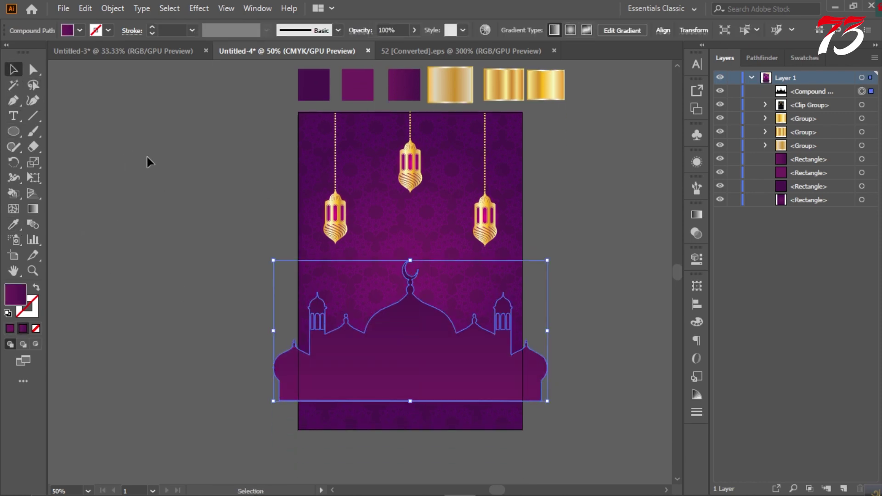
pyautogui.click(147, 157)
pyautogui.scroll(-1, 193, 188)
pyautogui.click(437, 338)
pyautogui.hotkey('ctrl', 'z')
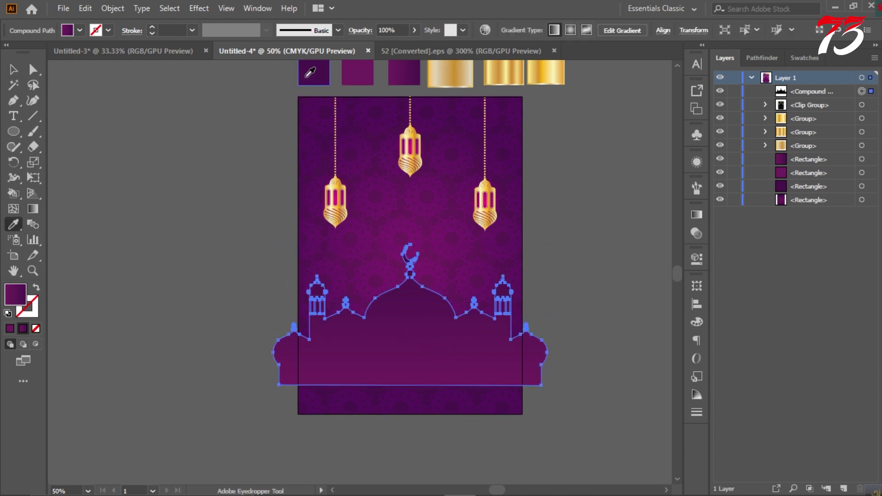
pyautogui.hotkey('ctrl', 'z')
# Set the mosque's blend mode to Color Dodge in the Transparency panel
pyautogui.click(697, 233)
pyautogui.click(576, 230)
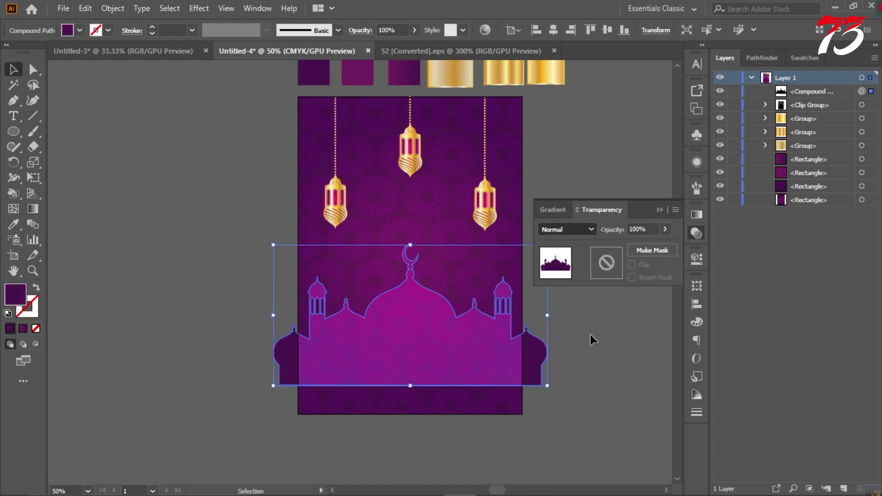
pyautogui.click(591, 335)
pyautogui.click(588, 336)
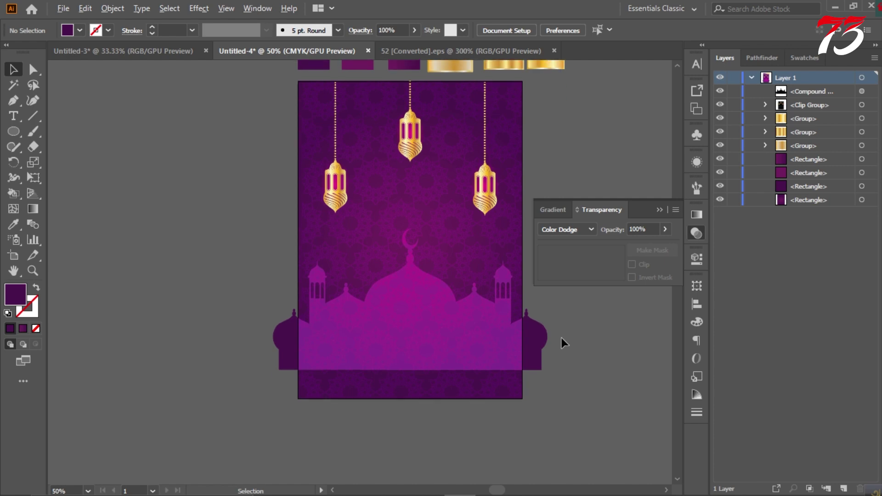
pyautogui.scroll(1, 561, 338)
pyautogui.click(530, 371)
# Give the mosque a linear gradient with the end stop at 0% opacity
pyautogui.hotkey('ctrl', 'F9')
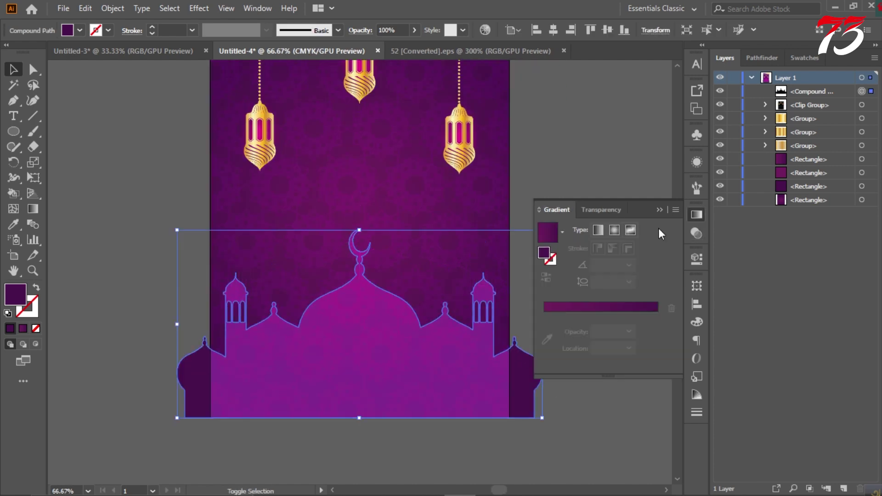
pyautogui.click(566, 234)
pyautogui.click(484, 262)
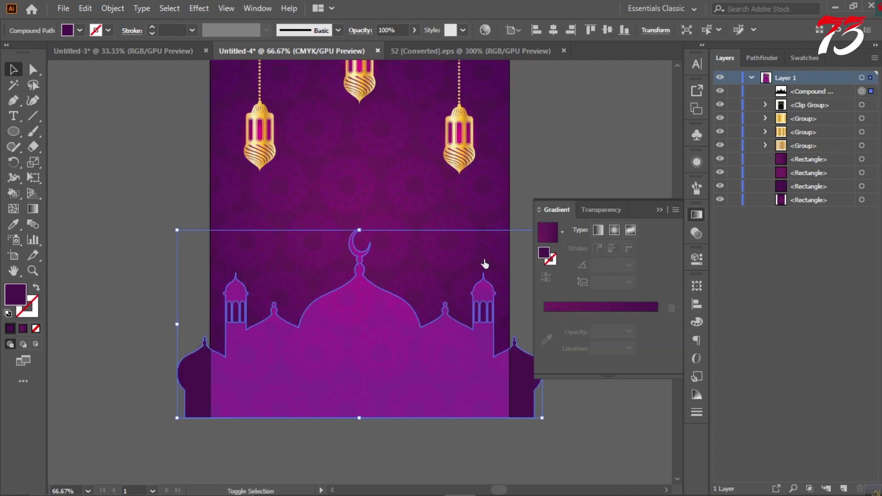
pyautogui.click(695, 235)
pyautogui.click(694, 215)
pyautogui.moveTo(657, 331); pyautogui.dragTo(654, 331)
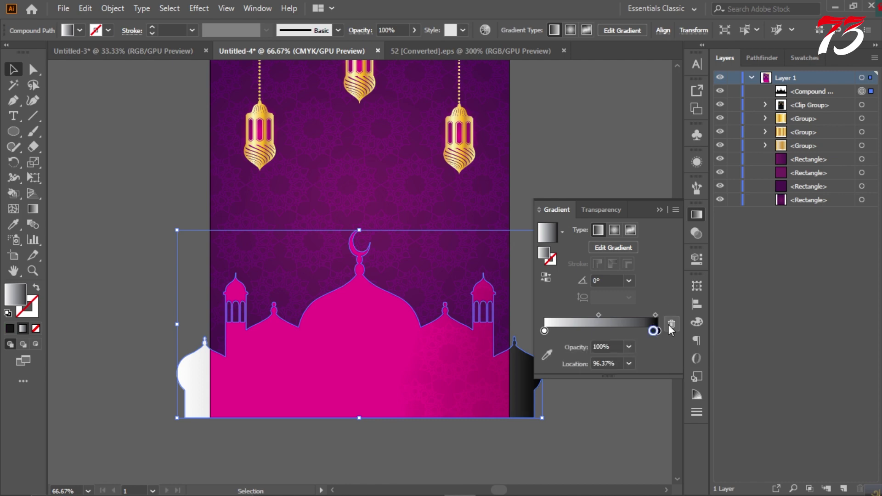
pyautogui.click(645, 192)
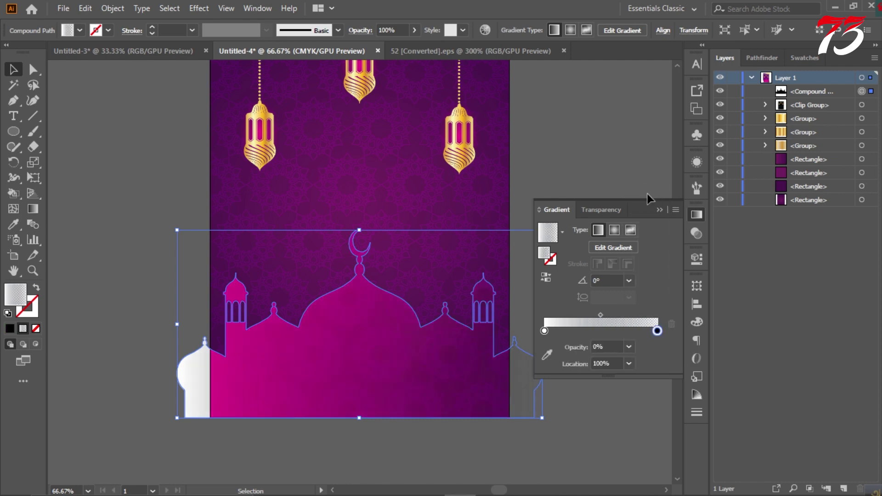
# Drag the gradient vertically down the mosque so it fades toward the bottom
pyautogui.click(33, 209)
pyautogui.moveTo(353, 204); pyautogui.dragTo(353, 419)
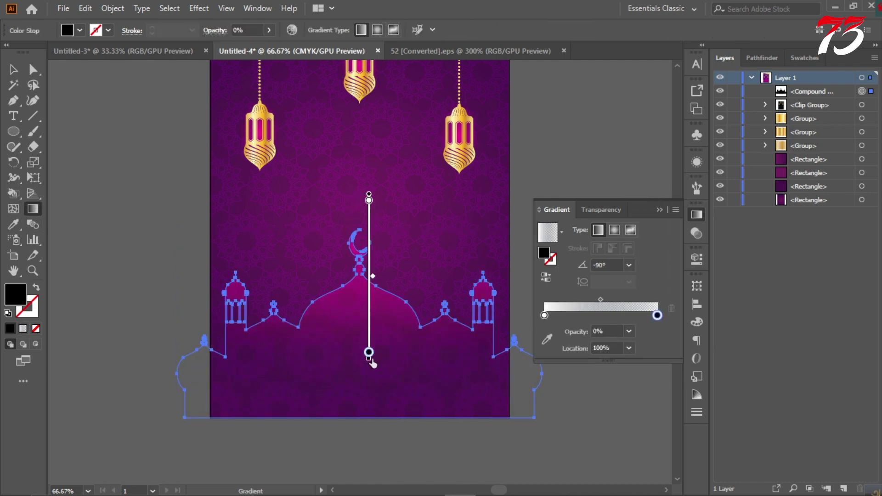
pyautogui.click(13, 70)
pyautogui.click(75, 119)
pyautogui.scroll(1, 88, 146)
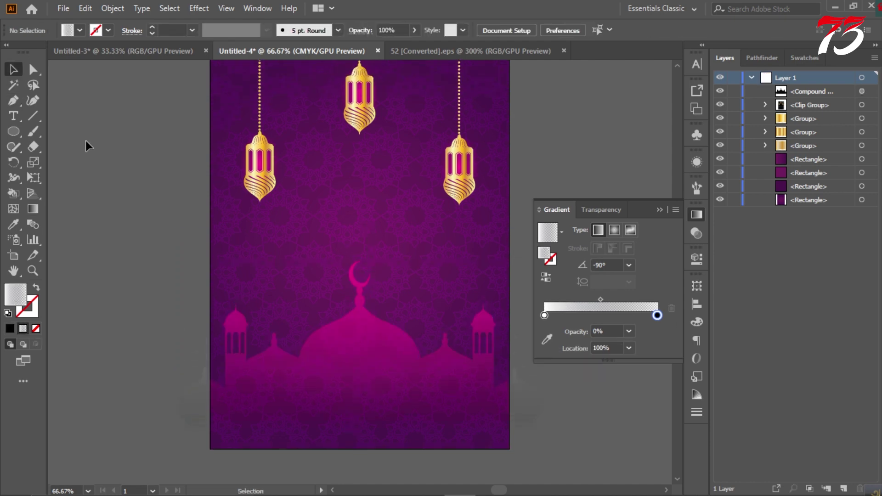
pyautogui.click(657, 210)
# Reselect the mosque to check its gradient direction, then deselect it
pyautogui.scroll(-2, 597, 230)
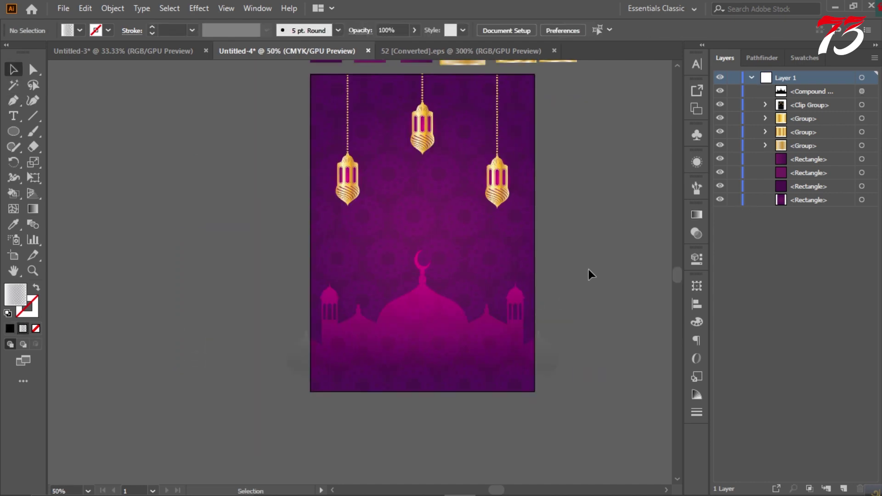
pyautogui.click(524, 300)
pyautogui.click(33, 208)
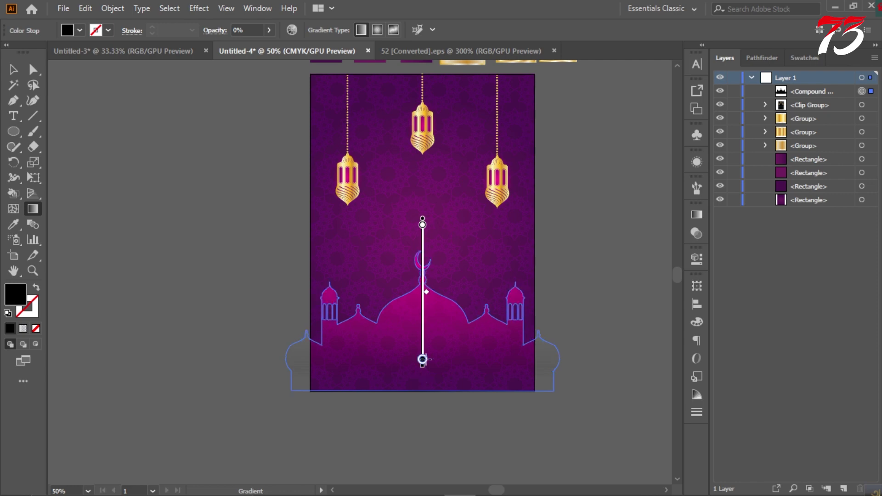
pyautogui.press('v')
pyautogui.click(223, 184)
pyautogui.scroll(-1, 223, 184)
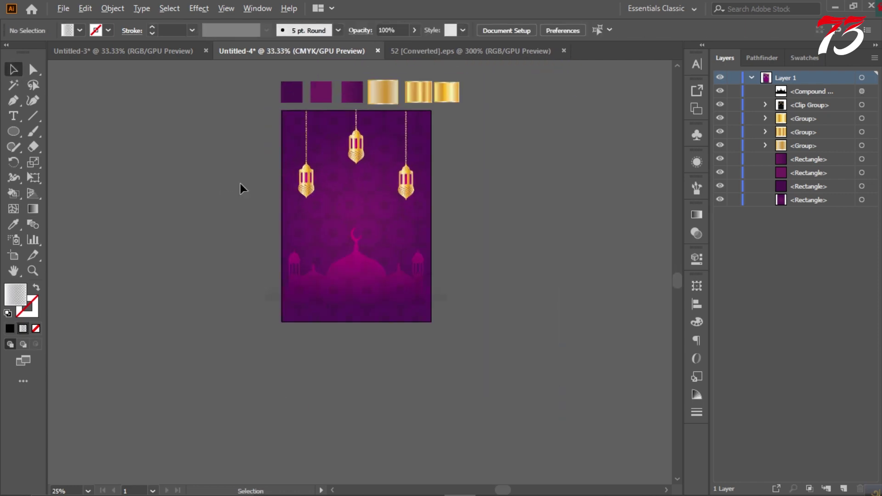
pyautogui.scroll(1, 240, 184)
# Paste a copy of the purple background rectangle in place over the card
pyautogui.click(863, 200)
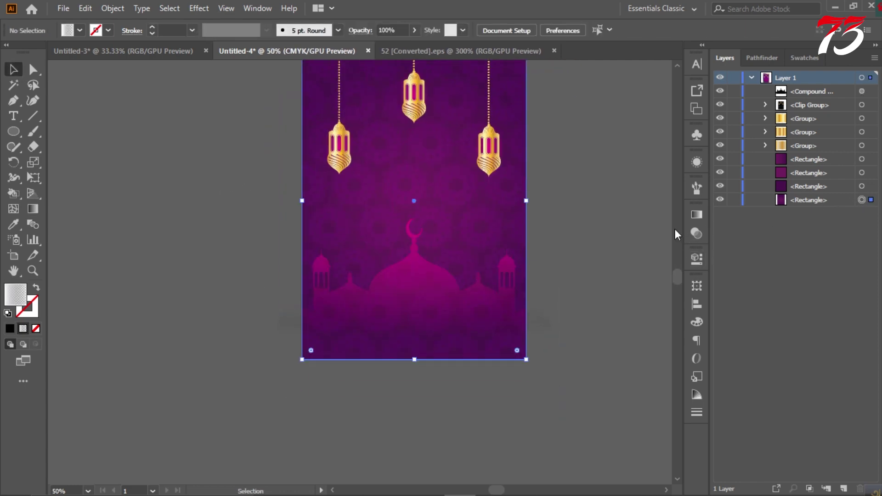
pyautogui.scroll(4, 563, 233)
pyautogui.scroll(-1, 597, 237)
pyautogui.scroll(-1, 666, 248)
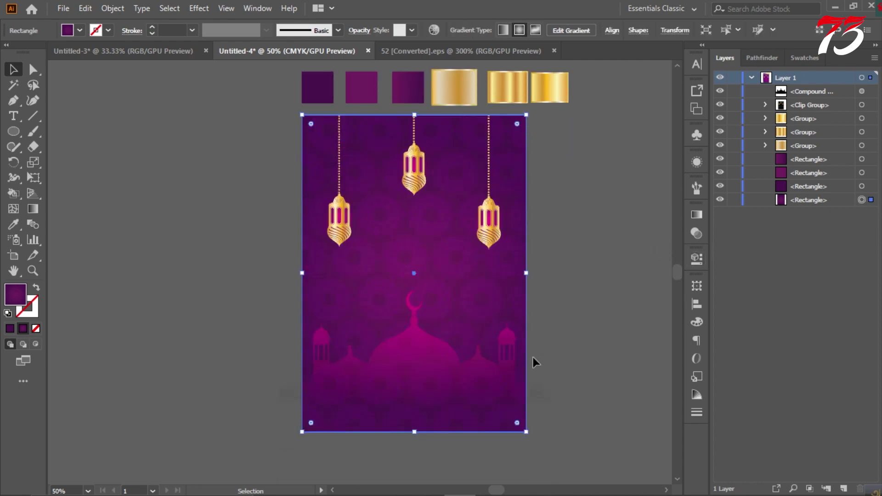
pyautogui.hotkey('ctrl', 'f')
pyautogui.rightClick(493, 397)
pyautogui.click(643, 317)
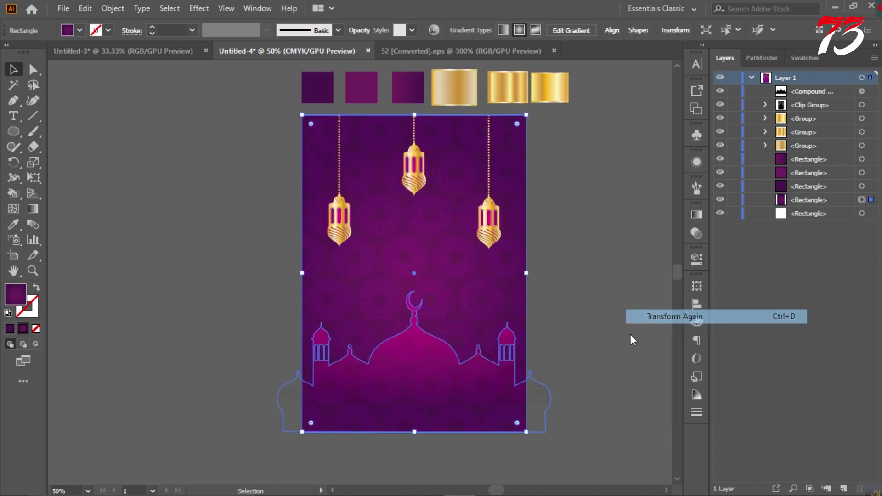
# Try a clipping mask, then align the rectangle copy to the card's top
pyautogui.rightClick(547, 400)
pyautogui.click(613, 304)
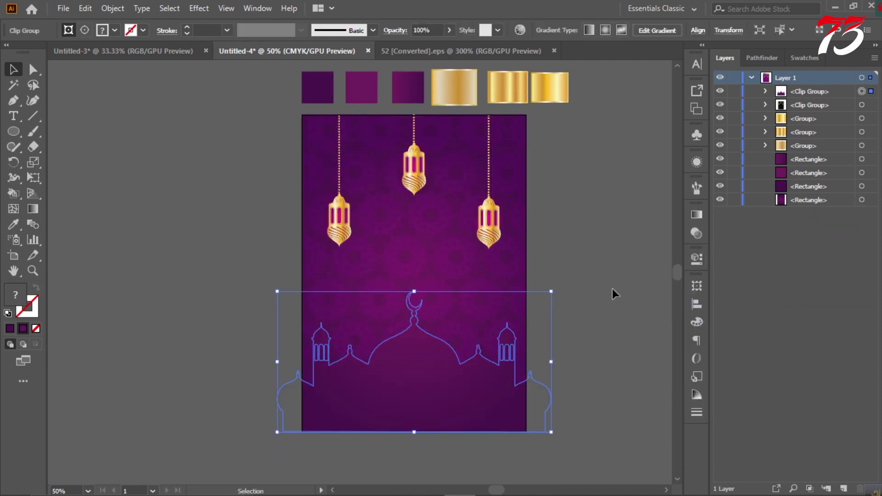
pyautogui.click(589, 322)
pyautogui.click(483, 307)
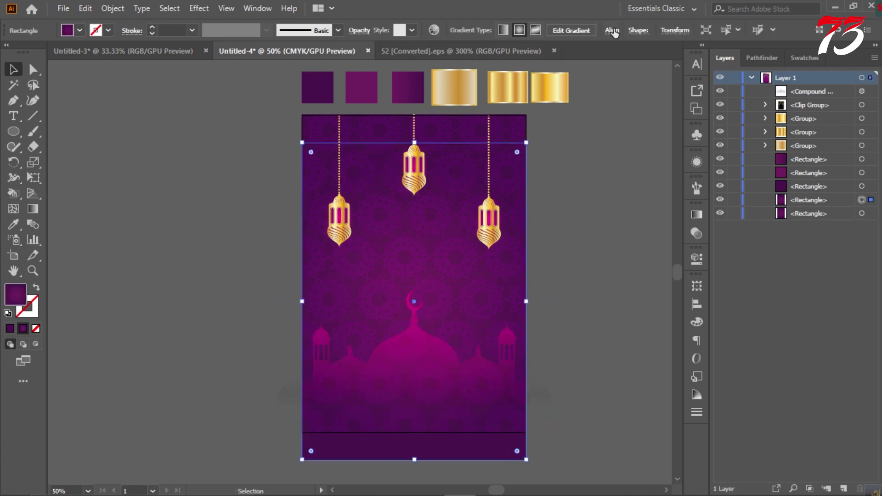
pyautogui.click(612, 30)
pyautogui.click(583, 76)
# Bring the rectangle copy to the front and clip the mosque silhouette with it
pyautogui.rightClick(540, 405)
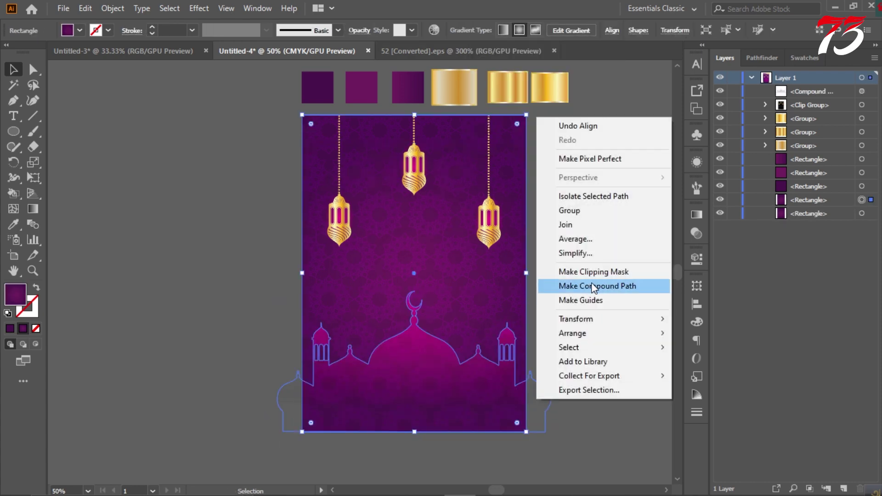
pyautogui.click(593, 271)
pyautogui.press('Return')
pyautogui.click(619, 274)
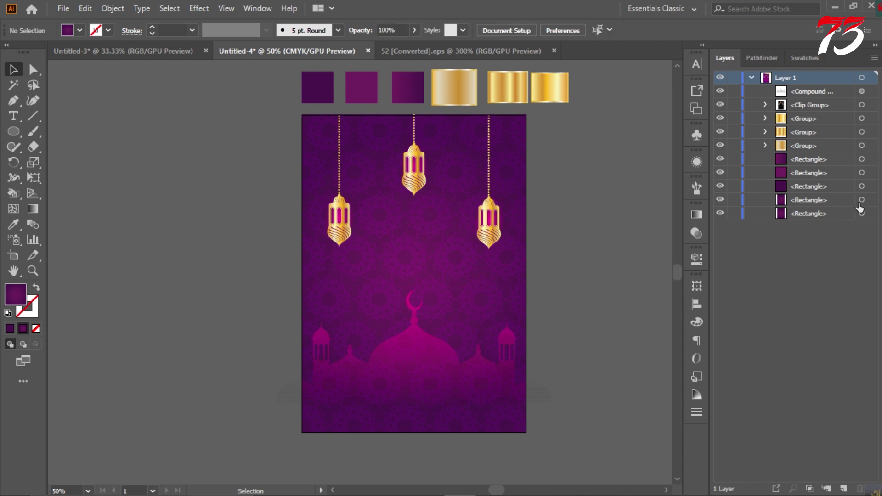
pyautogui.click(509, 309)
pyautogui.rightClick(459, 317)
pyautogui.click(597, 254)
pyautogui.keyDown('shift'); pyautogui.click(542, 389); pyautogui.keyUp('shift')
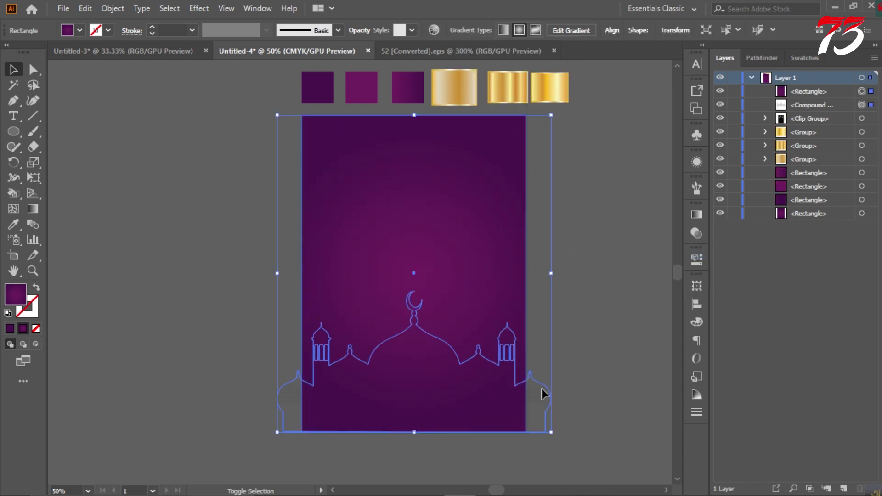
pyautogui.rightClick(542, 388)
pyautogui.click(593, 290)
pyautogui.scroll(-2, 555, 276)
pyautogui.scroll(2, 553, 233)
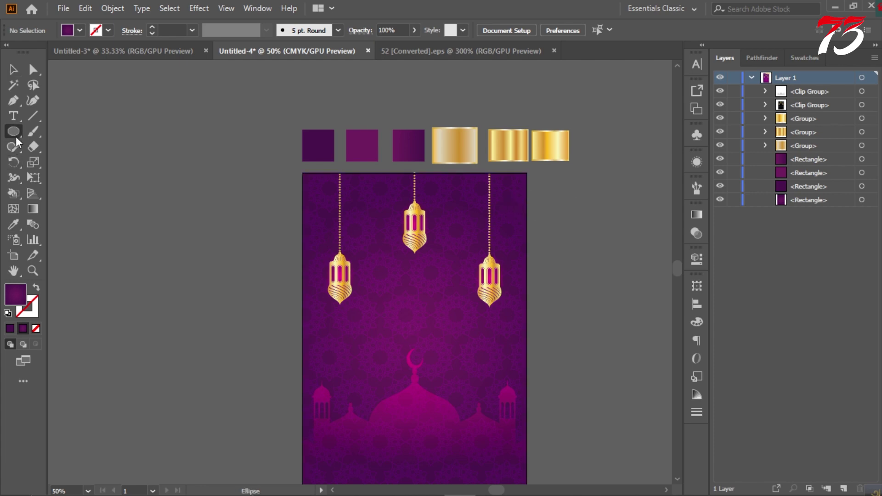
# Draw a five-pointed star, tilt it slightly and shrink it
pyautogui.moveTo(16, 137); pyautogui.dragTo(50, 186)
pyautogui.moveTo(249, 219); pyautogui.dragTo(282, 262)
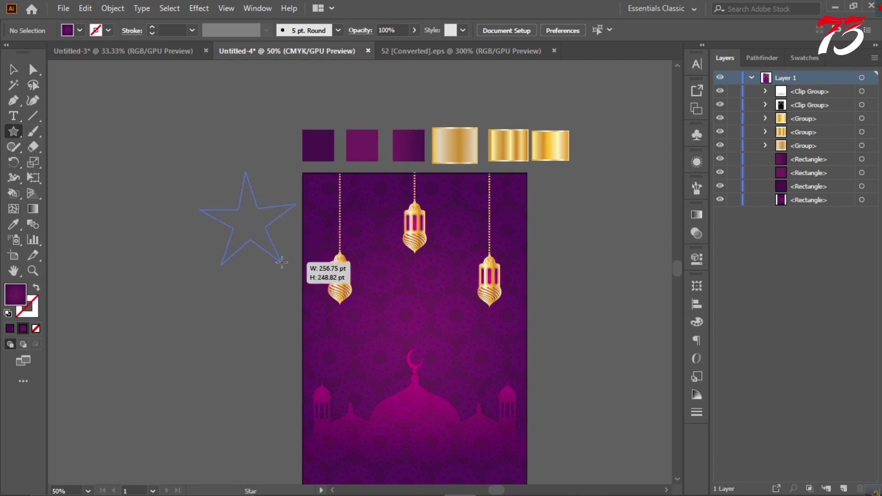
pyautogui.moveTo(289, 272); pyautogui.dragTo(290, 271)
pyautogui.press('v')
pyautogui.scroll(1, 275, 192)
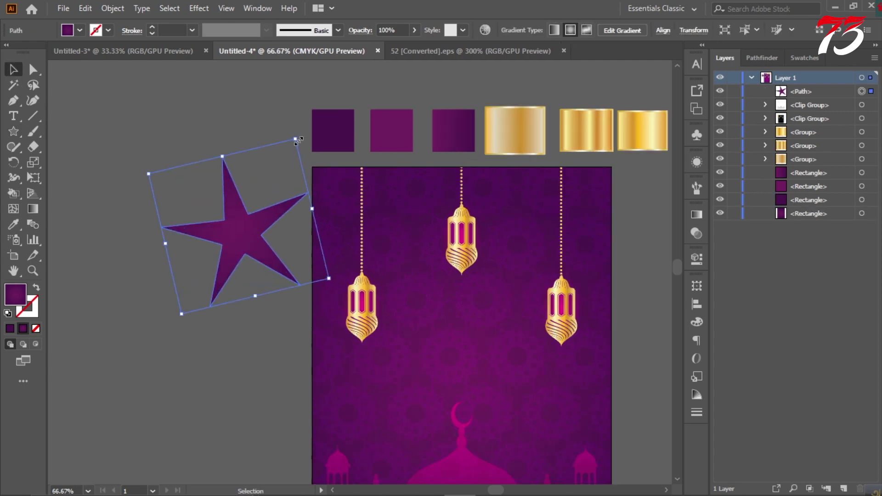
pyautogui.moveTo(297, 154)
pyautogui.mouseDown()
pyautogui.moveTo(256, 214)
pyautogui.moveTo(390, 224)
pyautogui.moveTo(437, 325)
pyautogui.mouseUp()
# Eyedrop the lantern's gold gradient onto the star
pyautogui.scroll(2, 390, 225)
pyautogui.click(14, 224)
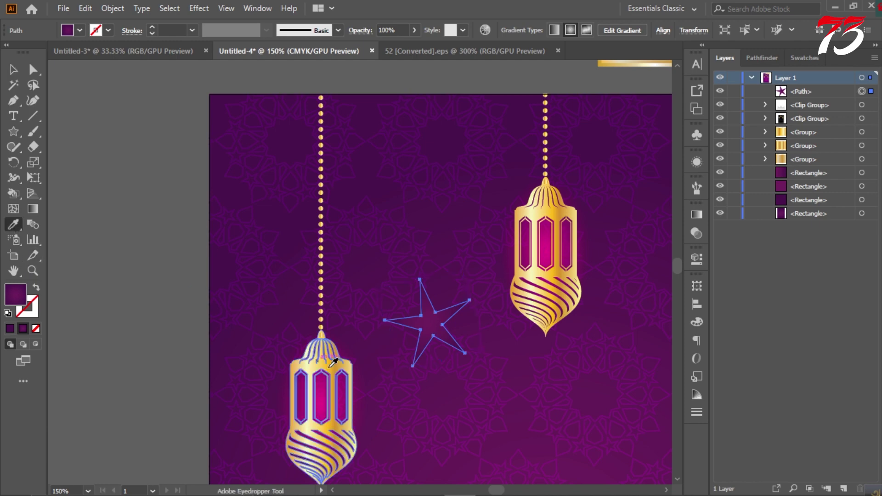
pyautogui.click(326, 361)
pyautogui.click(99, 139)
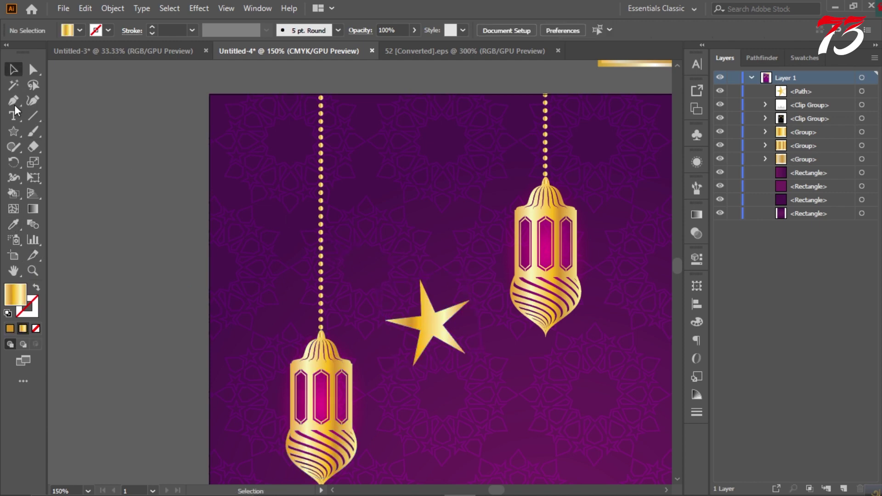
# Draw a vertical chain line from the artboard top down toward the star
pyautogui.click(420, 78)
pyautogui.keyDown('shift'); pyautogui.click(419, 279); pyautogui.keyUp('shift')
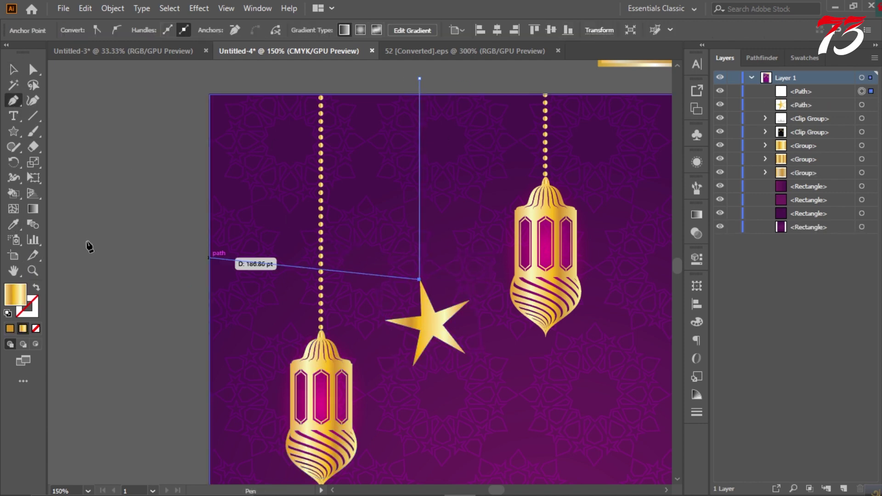
pyautogui.click(36, 288)
pyautogui.press('v')
pyautogui.click(65, 125)
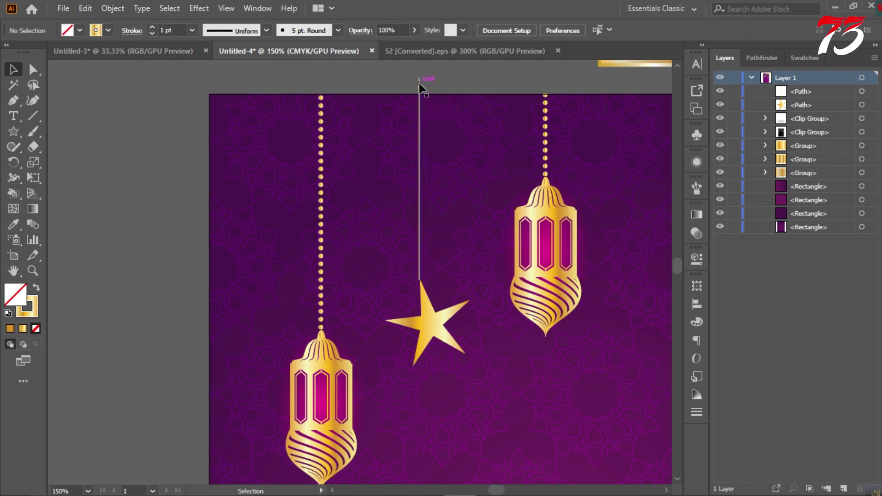
pyautogui.click(420, 85)
# Make the line a 4 pt round-cap dotted stroke and move the star up to its tip
pyautogui.doubleClick(174, 27)
pyautogui.write('4')
pyautogui.click(124, 33)
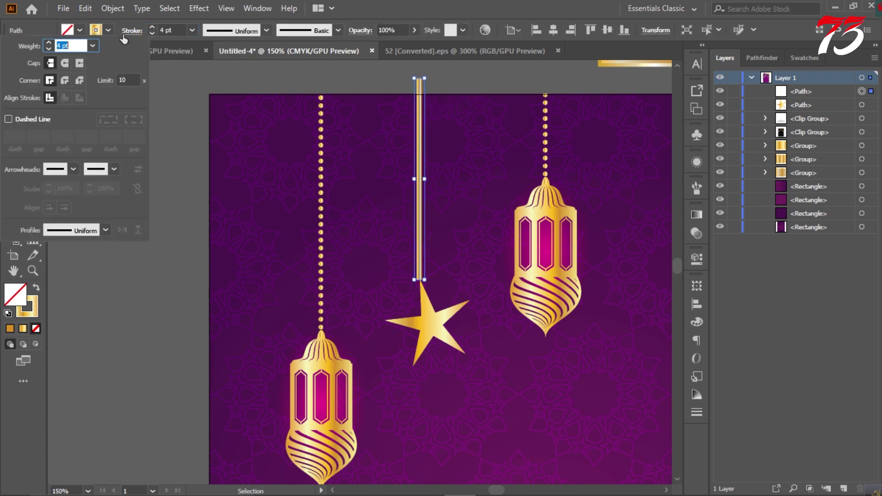
pyautogui.click(12, 123)
pyautogui.click(68, 65)
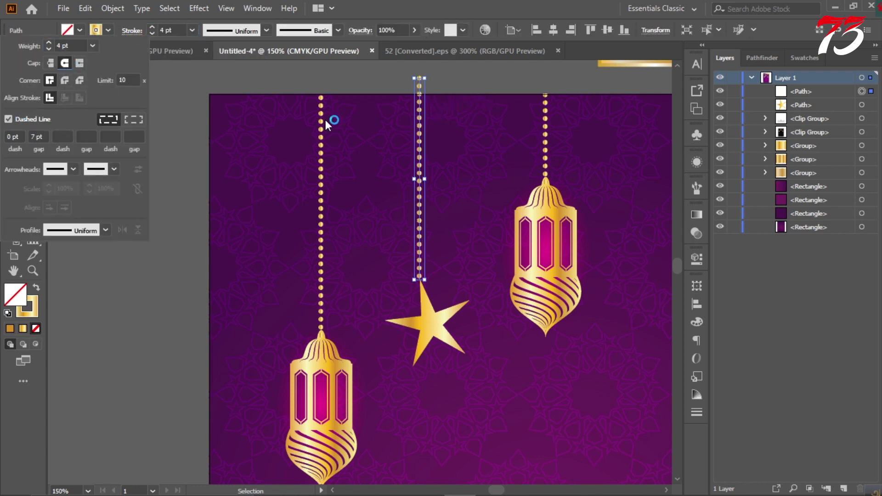
pyautogui.scroll(3, 419, 279)
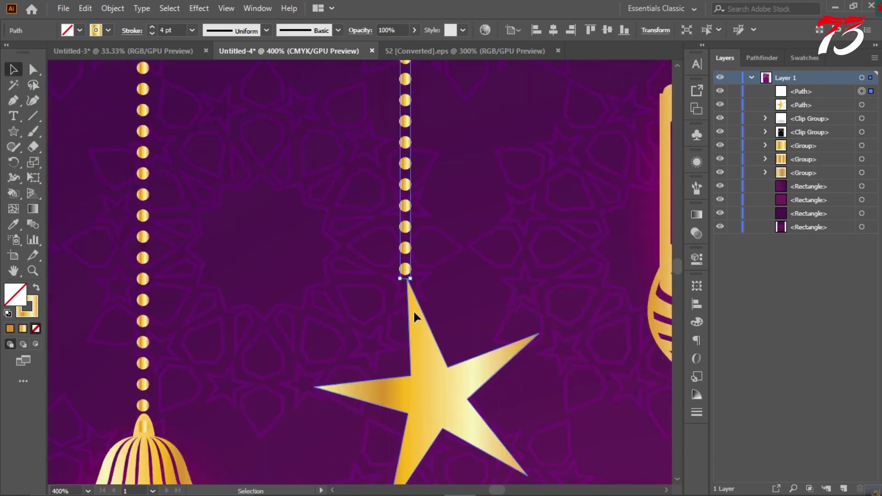
pyautogui.moveTo(414, 316); pyautogui.dragTo(410, 297)
pyautogui.scroll(-5, 410, 297)
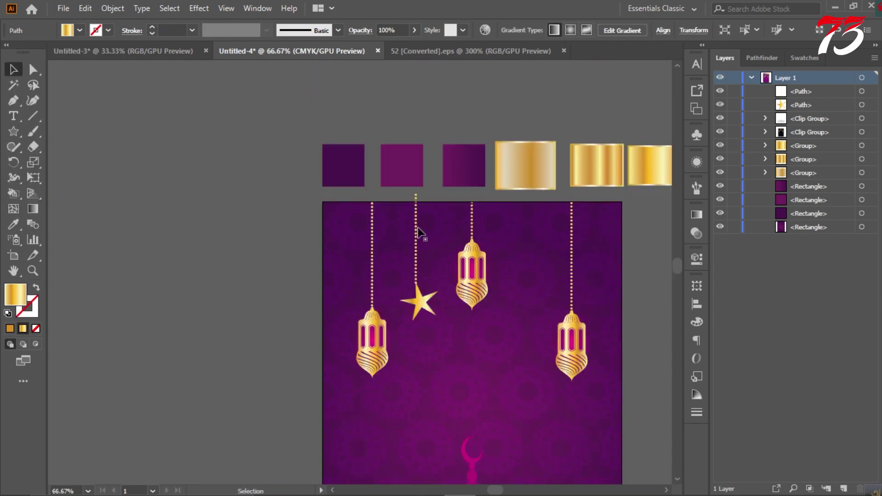
pyautogui.scroll(1, 442, 226)
pyautogui.hotkey('ctrl', 'shift', 'a')
# Group the star with its chain, then ungroup them for adjustment
pyautogui.keyDown('shift'); pyautogui.click(404, 185); pyautogui.keyUp('shift')
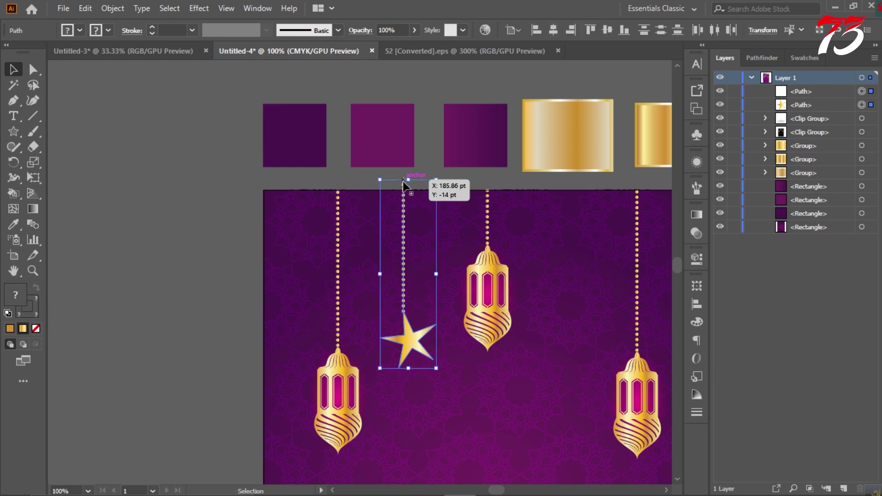
pyautogui.hotkey('ctrl', 'g')
pyautogui.scroll(-1, 438, 170)
pyautogui.hotkey('ctrl', 'shift', 'a')
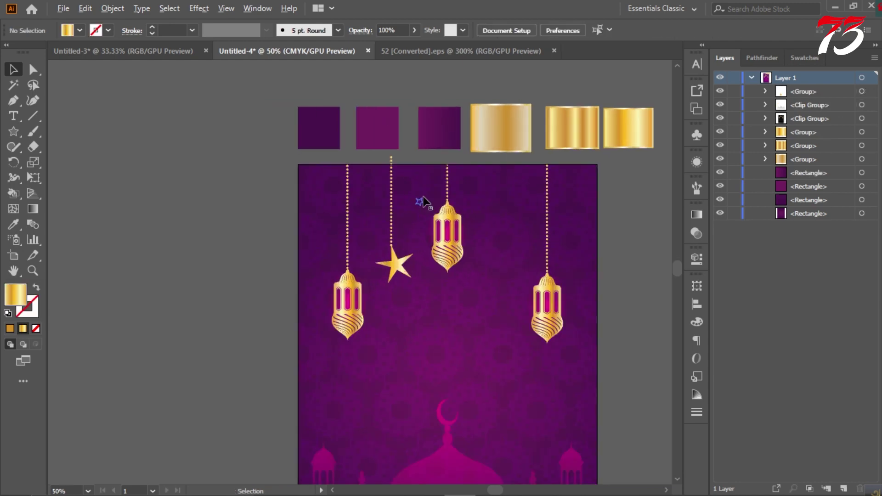
pyautogui.scroll(1, 395, 265)
pyautogui.rightClick(409, 260)
pyautogui.click(428, 272)
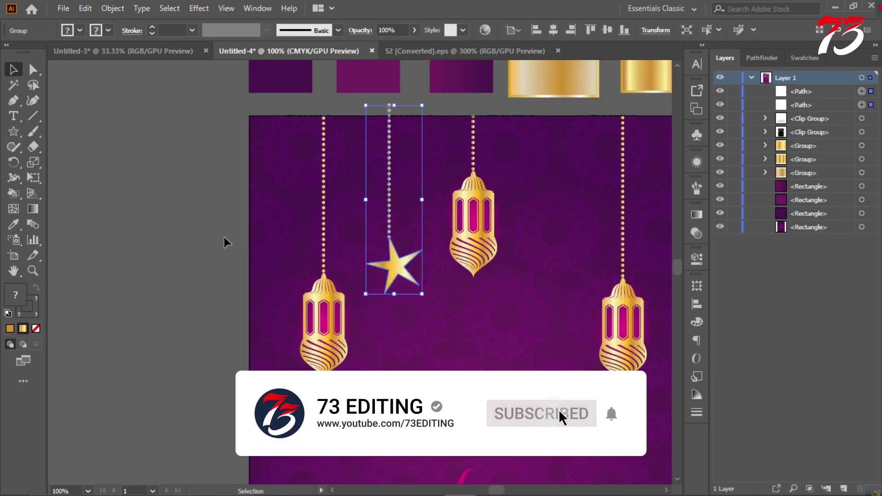
pyautogui.hotkey('ctrl', 'shift', 'a')
pyautogui.scroll(1, 373, 260)
# Rotate the star, meet its top point to the chain, and regroup them
pyautogui.click(373, 260)
pyautogui.moveTo(429, 309); pyautogui.dragTo(424, 310)
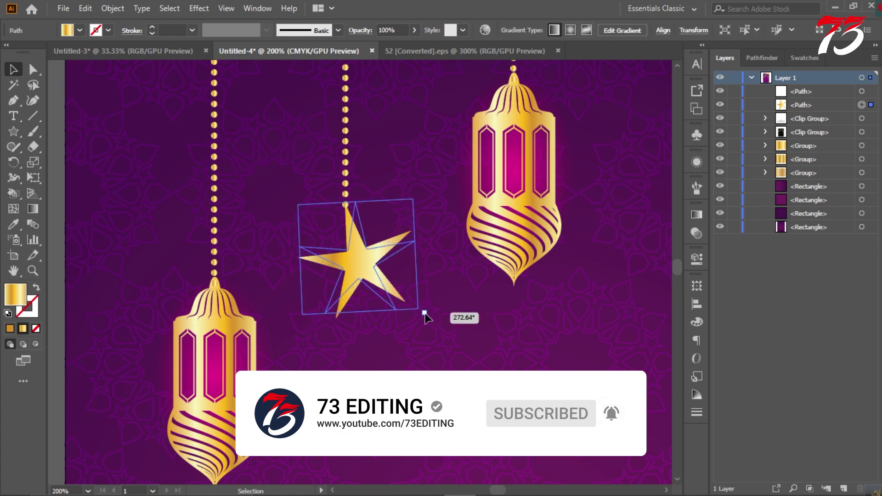
pyautogui.scroll(3, 343, 236)
pyautogui.moveTo(344, 236); pyautogui.dragTo(314, 244)
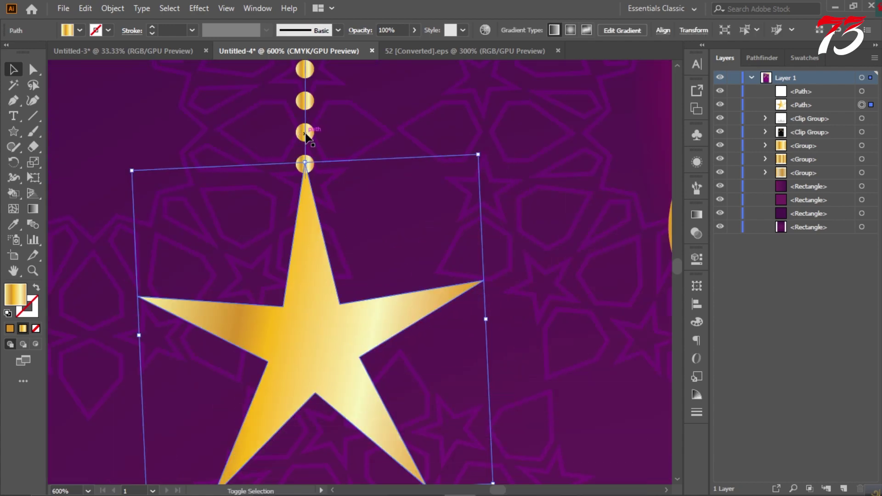
pyautogui.keyDown('shift'); pyautogui.click(305, 111); pyautogui.keyUp('shift')
pyautogui.hotkey('ctrl', 'g')
pyautogui.scroll(-4, 305, 110)
pyautogui.scroll(-2, 344, 220)
pyautogui.scroll(-1, 344, 257)
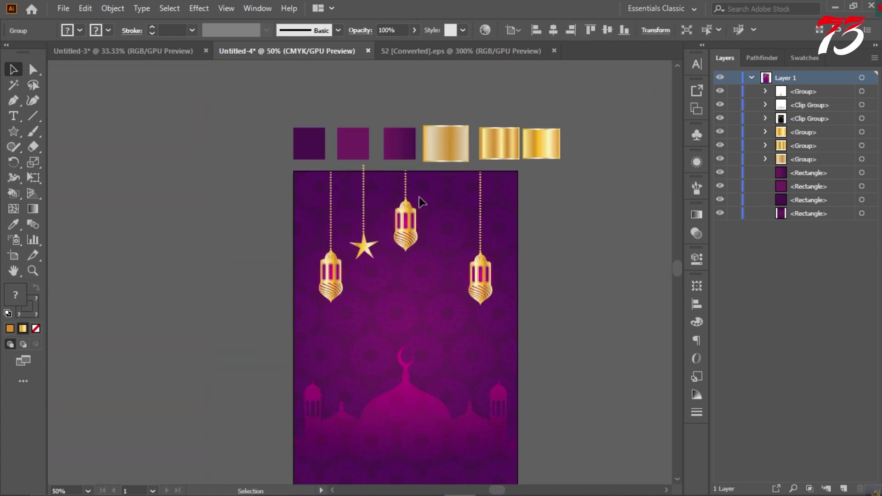
pyautogui.hotkey('ctrl', 'shift', 'a')
# Duplicate the hanging star to the right of the middle lantern and resize it
pyautogui.moveTo(345, 265); pyautogui.dragTo(454, 262)
pyautogui.moveTo(472, 155); pyautogui.dragTo(474, 162)
pyautogui.click(620, 194)
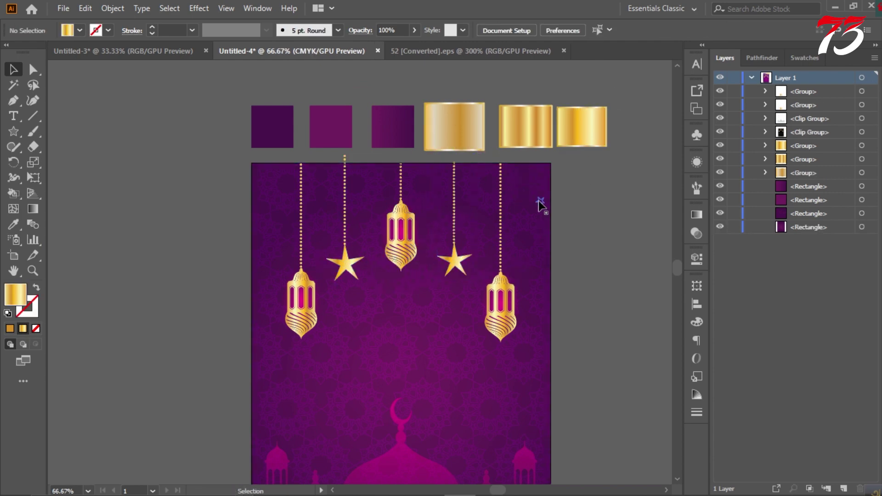
pyautogui.scroll(-2, 548, 216)
pyautogui.scroll(1, 548, 216)
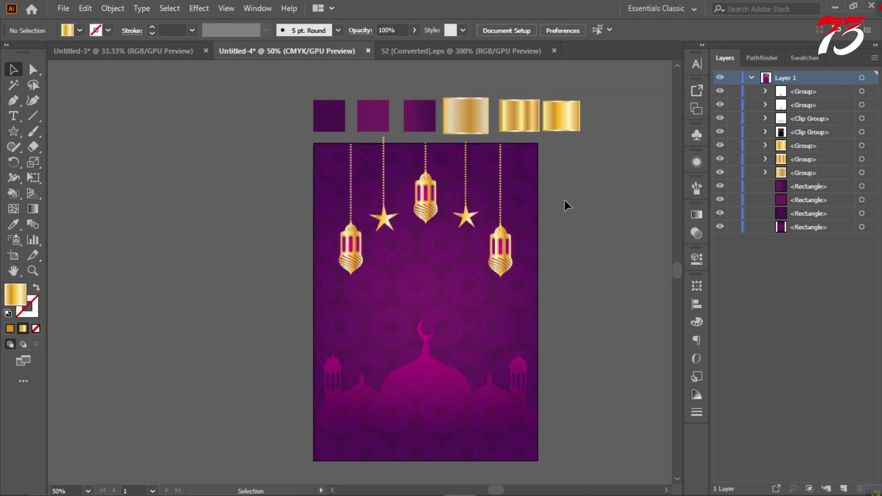
pyautogui.scroll(1, 564, 201)
# Draw a small gold star near the card top and shrink it into place
pyautogui.scroll(1, 347, 175)
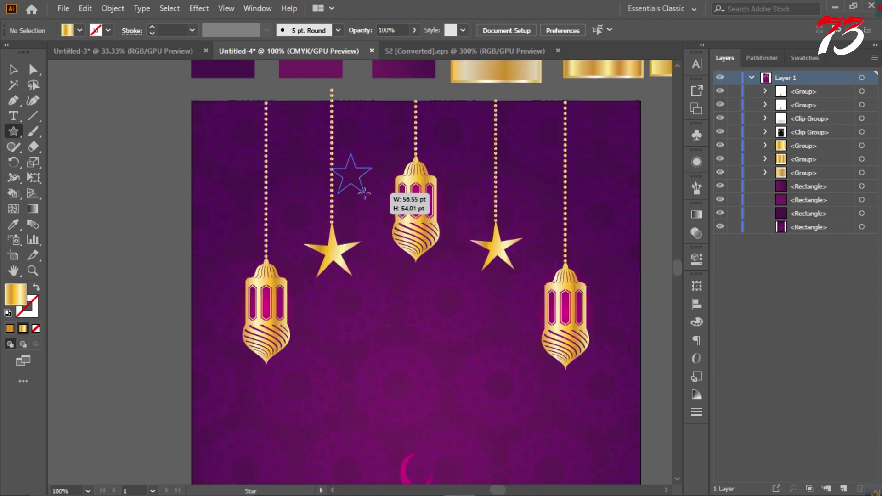
pyautogui.moveTo(365, 193); pyautogui.dragTo(366, 194)
pyautogui.press('v')
pyautogui.scroll(2, 400, 146)
pyautogui.moveTo(452, 157)
pyautogui.mouseDown()
pyautogui.moveTo(434, 174)
pyautogui.moveTo(437, 255)
pyautogui.moveTo(355, 226)
pyautogui.moveTo(365, 199)
pyautogui.mouseUp()
pyautogui.scroll(-2, 420, 222)
pyautogui.scroll(-1, 317, 219)
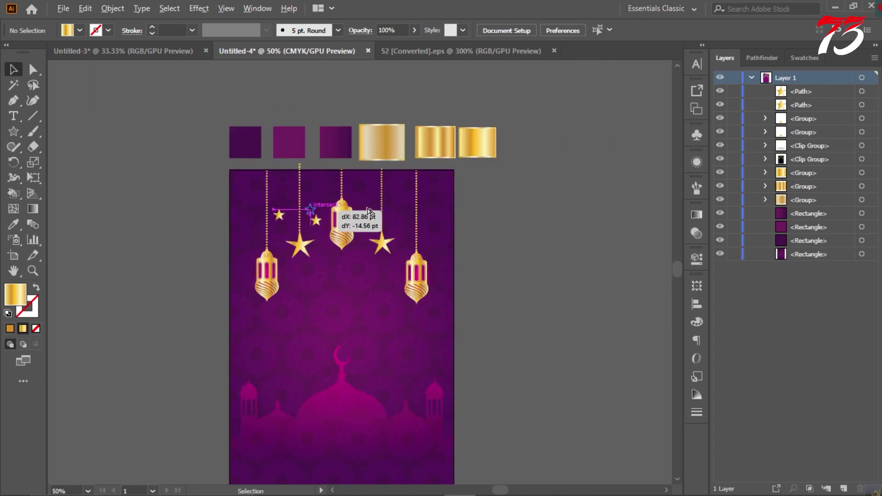
# Place copies of the small star to the left, upward and on the right
pyautogui.moveTo(404, 220); pyautogui.dragTo(429, 192)
pyautogui.scroll(1, 339, 232)
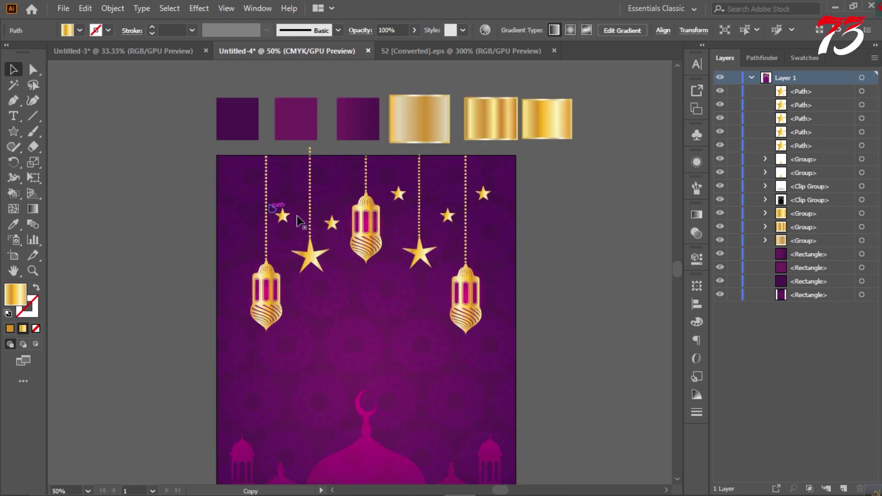
pyautogui.moveTo(245, 251); pyautogui.dragTo(245, 250)
pyautogui.keyDown('alt'); pyautogui.moveTo(283, 217); pyautogui.dragTo(249, 188); pyautogui.keyUp('alt')
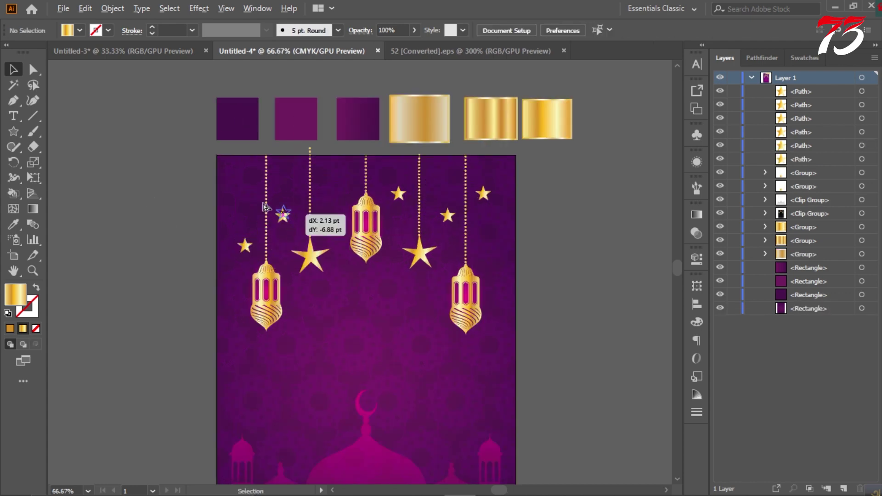
pyautogui.scroll(-1, 503, 207)
pyautogui.keyDown('alt'); pyautogui.moveTo(460, 209); pyautogui.dragTo(491, 235); pyautogui.keyUp('alt')
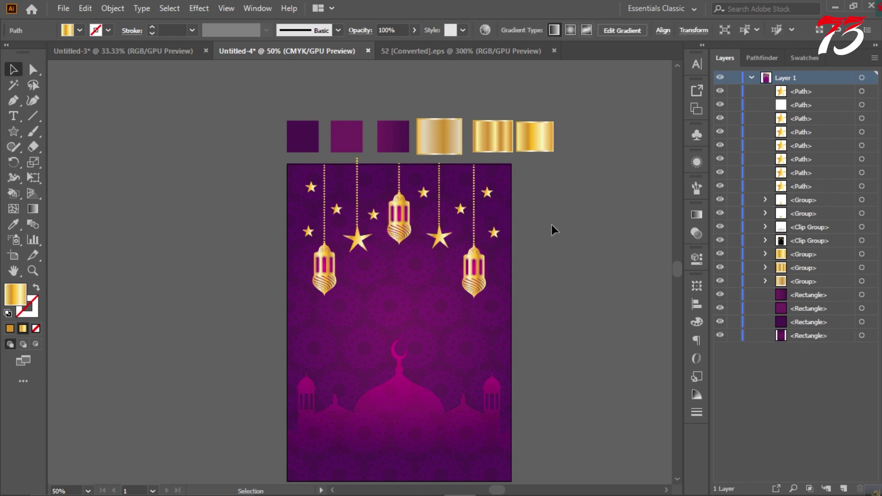
pyautogui.scroll(-2, 549, 223)
pyautogui.scroll(1, 547, 219)
pyautogui.scroll(1, 545, 219)
# Add another small star copy and move one star further left
pyautogui.click(506, 237)
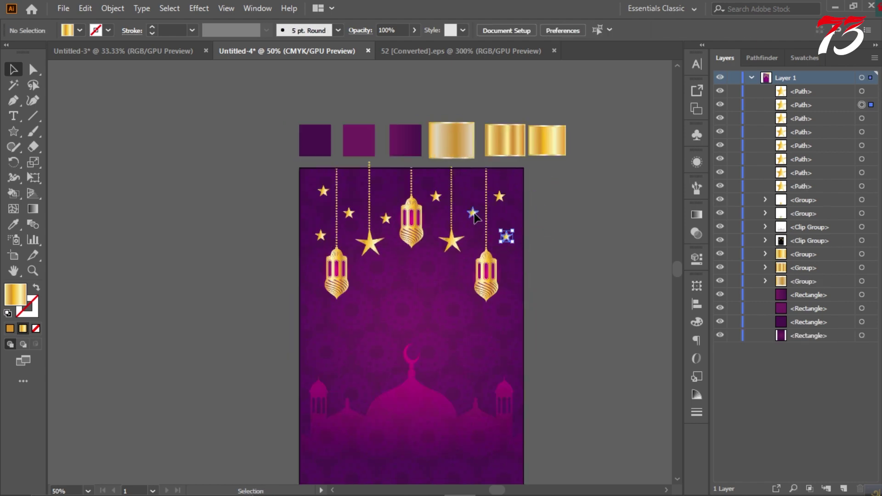
pyautogui.keyDown('shift'); pyautogui.click(474, 213); pyautogui.keyUp('shift')
pyautogui.scroll(4, 477, 202)
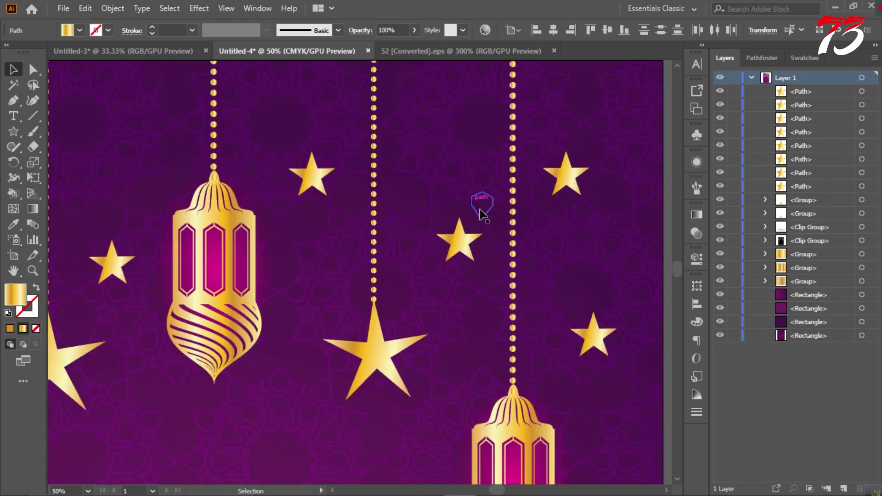
pyautogui.click(459, 239)
pyautogui.scroll(-3, 473, 235)
pyautogui.scroll(2, 328, 248)
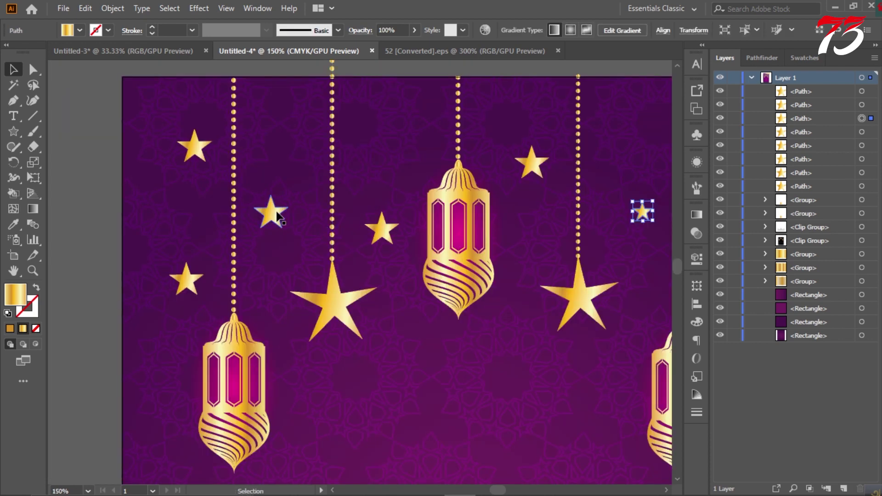
pyautogui.moveTo(271, 212); pyautogui.dragTo(404, 136)
pyautogui.scroll(-3, 258, 192)
pyautogui.scroll(1, 509, 188)
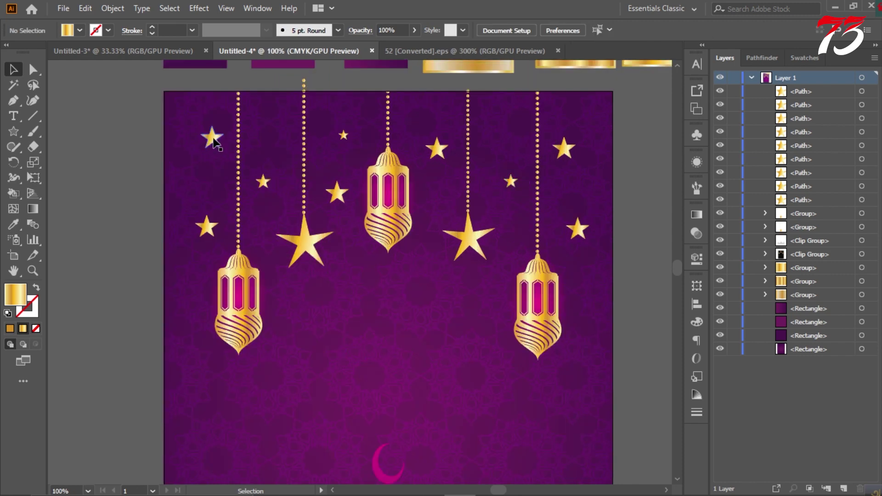
pyautogui.click(212, 138)
pyautogui.scroll(1, 211, 138)
pyautogui.moveTo(211, 137); pyautogui.dragTo(122, 142)
pyautogui.scroll(-3, 122, 142)
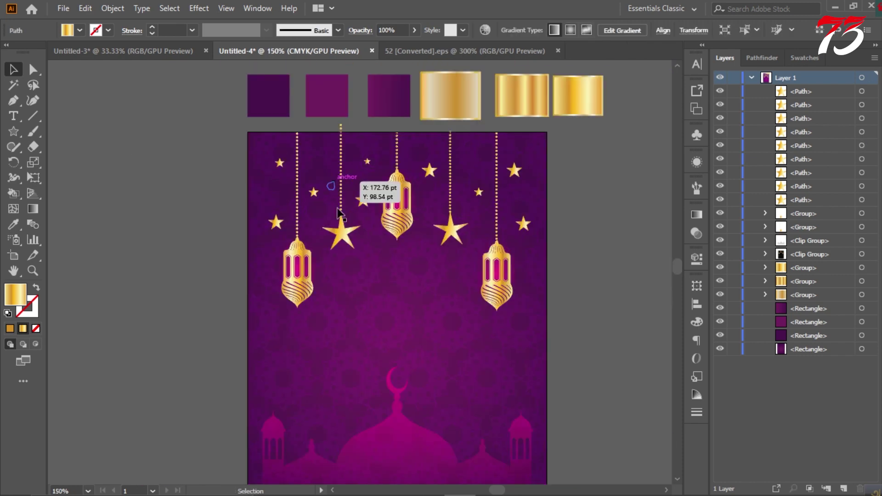
# Reposition a star near the right edge, then select all the small stars
pyautogui.moveTo(552, 172); pyautogui.dragTo(522, 158)
pyautogui.click(520, 158)
pyautogui.scroll(3, 521, 158)
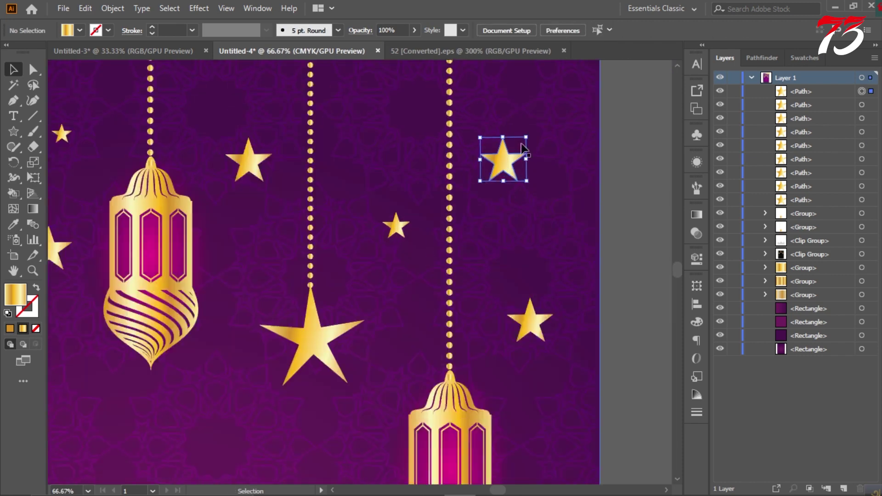
pyautogui.moveTo(550, 317); pyautogui.dragTo(551, 312)
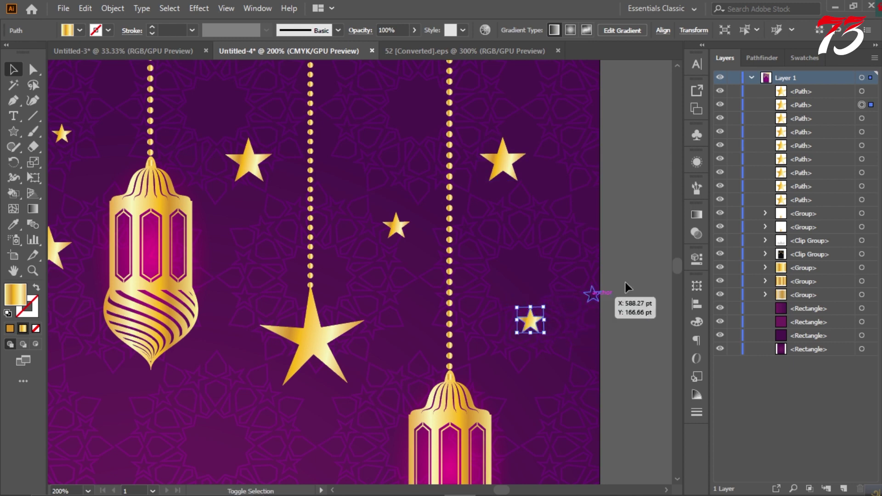
pyautogui.scroll(-3, 591, 296)
pyautogui.click(568, 262)
pyautogui.keyDown('shift'); pyautogui.click(558, 209); pyautogui.keyUp('shift')
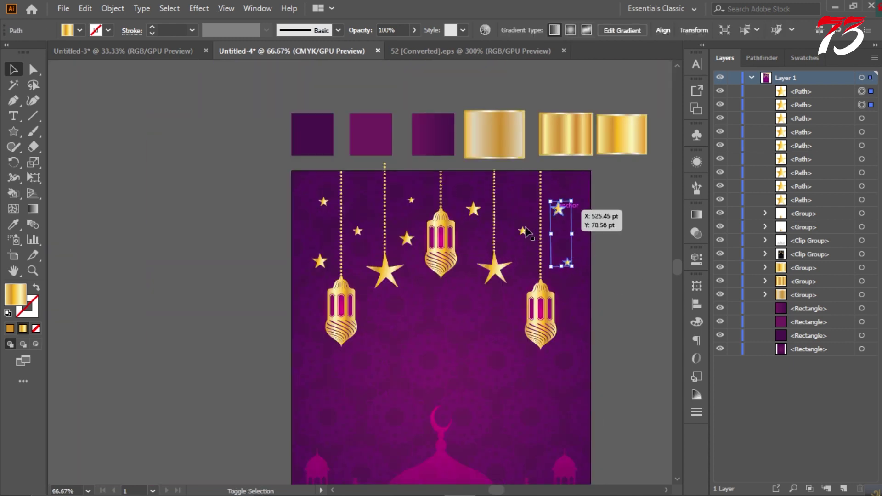
pyautogui.keyDown('shift'); pyautogui.click(522, 230); pyautogui.keyUp('shift')
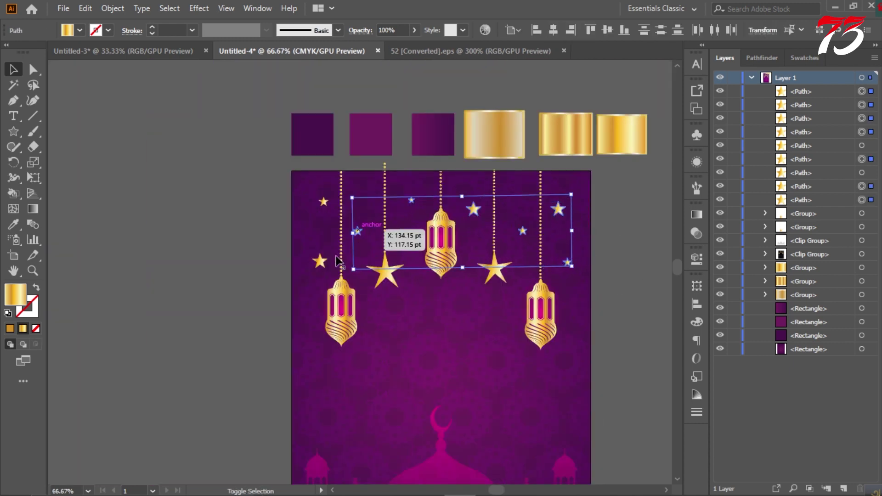
pyautogui.moveTo(338, 261); pyautogui.dragTo(330, 210)
# Group the small stars and lower the lace pattern group's opacity
pyautogui.hotkey('ctrl', 'g')
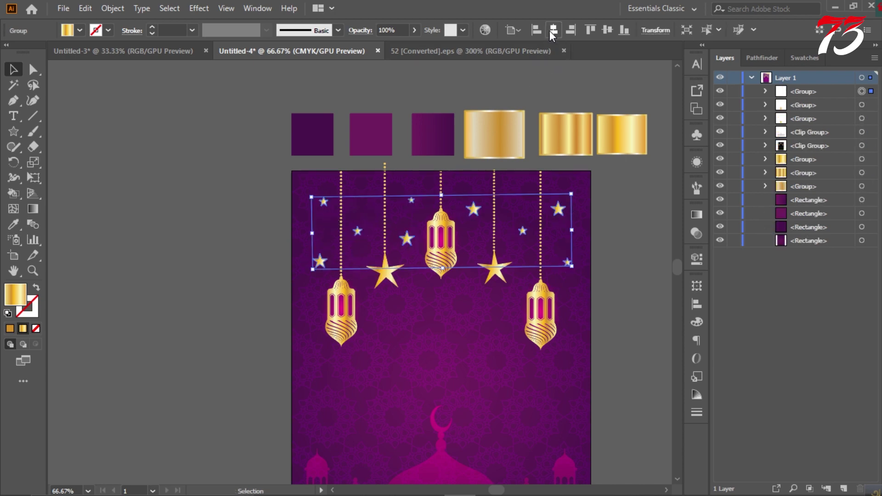
pyautogui.click(637, 212)
pyautogui.scroll(-2, 615, 231)
pyautogui.scroll(1, 660, 246)
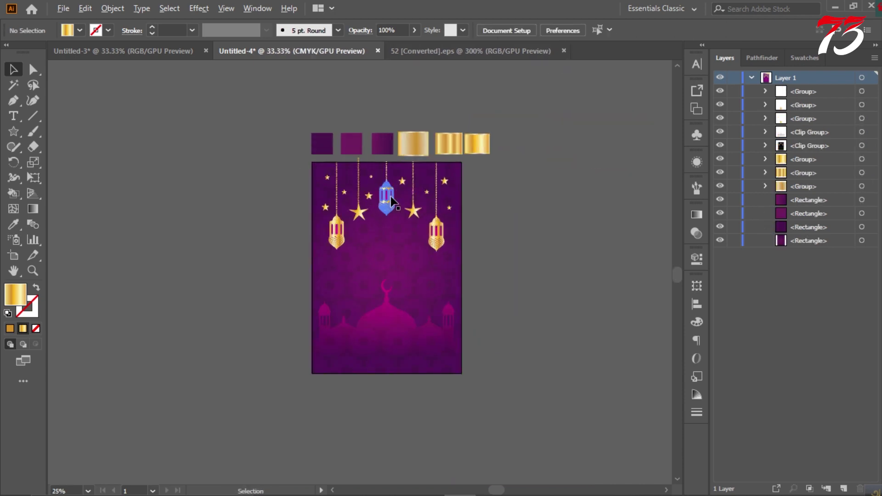
pyautogui.click(496, 288)
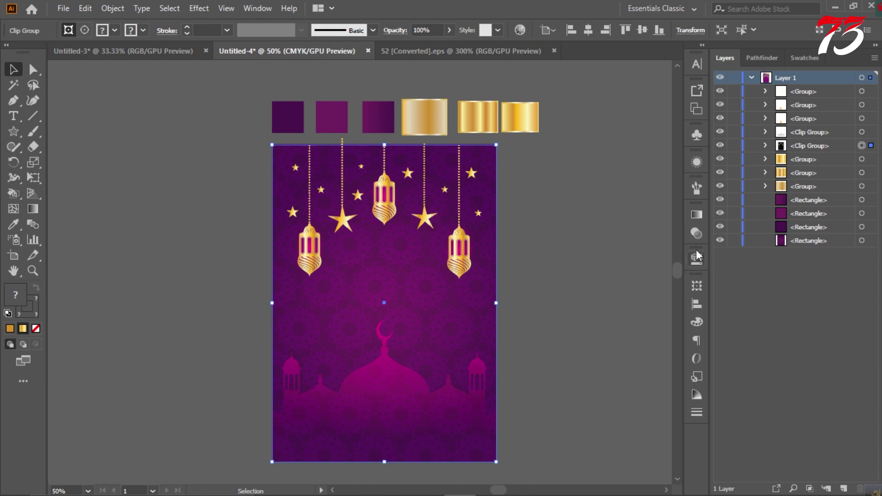
pyautogui.click(696, 233)
pyautogui.moveTo(662, 230); pyautogui.dragTo(633, 245)
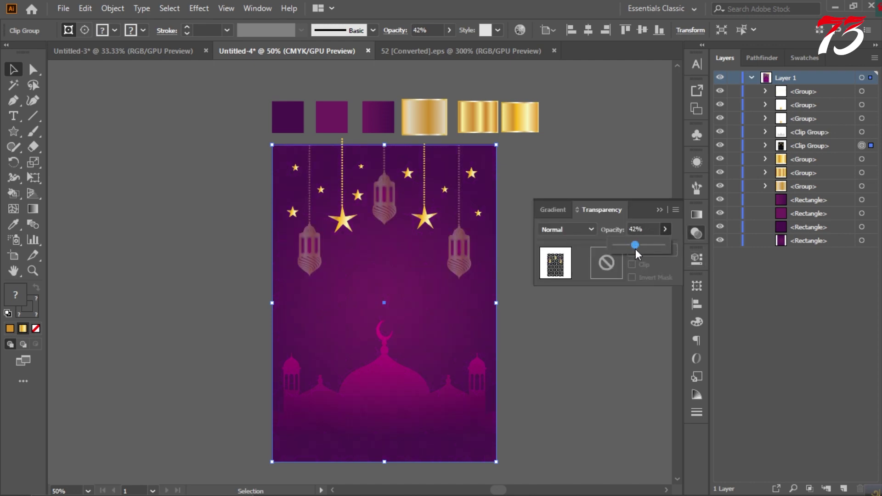
pyautogui.click(560, 341)
# Undo the opacity change and release the pattern's clipping mask
pyautogui.moveTo(565, 259)
pyautogui.mouseDown()
pyautogui.moveTo(565, 212)
pyautogui.moveTo(624, 199)
pyautogui.mouseUp()
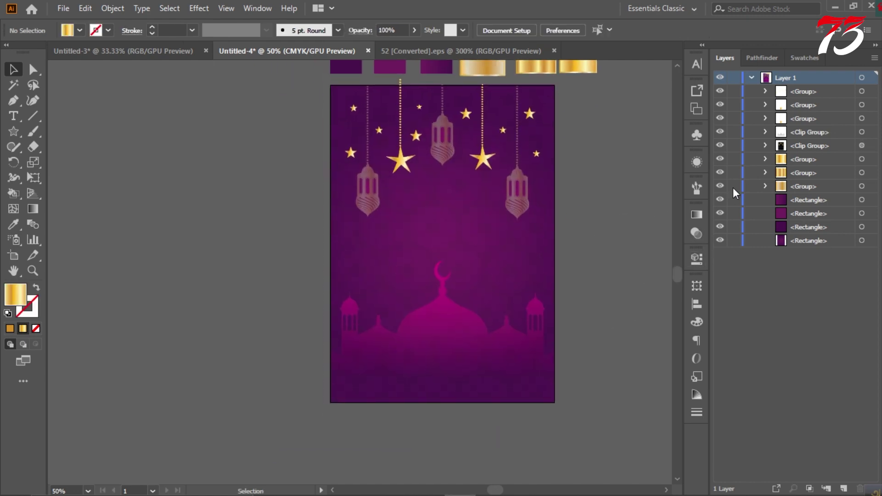
pyautogui.moveTo(809, 146); pyautogui.dragTo(805, 191)
pyautogui.hotkey('ctrl', 'z')
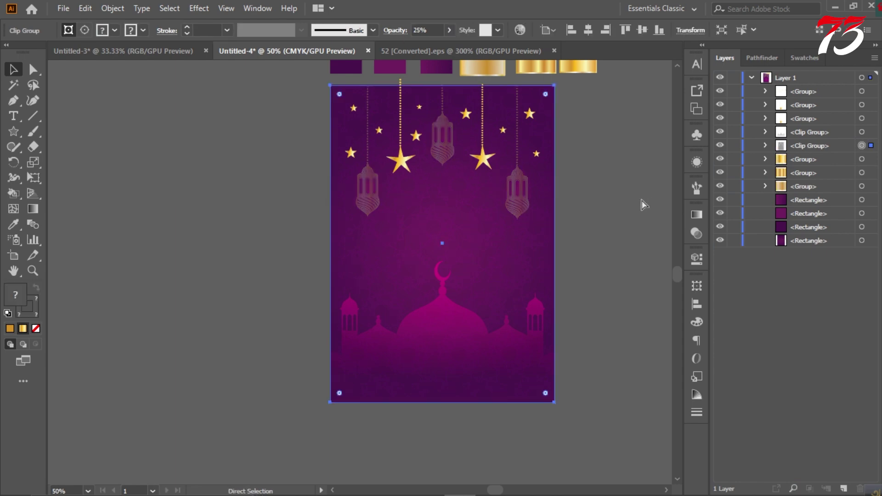
pyautogui.hotkey('ctrl', 'z')
pyautogui.rightClick(553, 216)
pyautogui.click(605, 321)
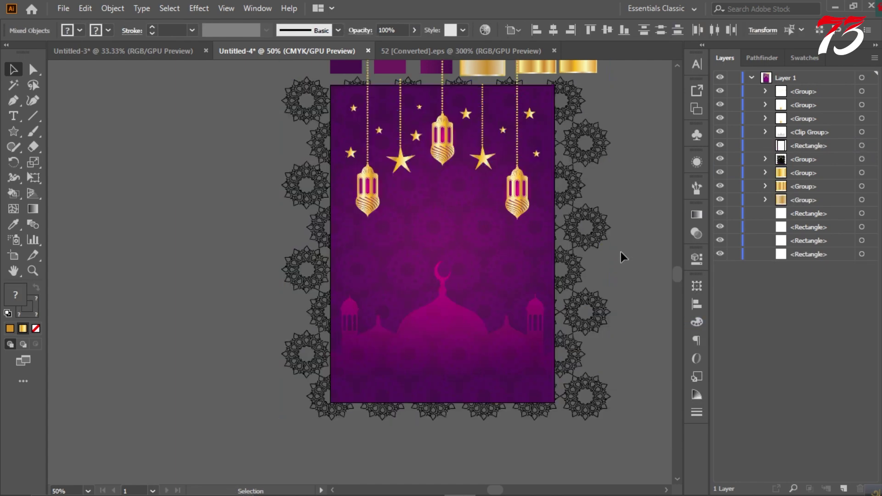
# Re-clip the lace pattern to the card rectangle
pyautogui.click(517, 186)
pyautogui.rightClick(516, 186)
pyautogui.click(600, 221)
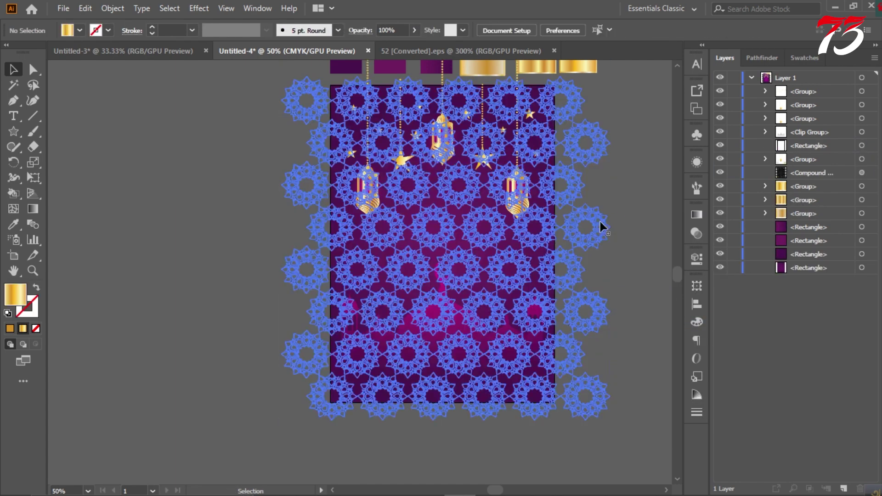
pyautogui.keyDown('shift'); pyautogui.click(862, 146); pyautogui.keyUp('shift')
pyautogui.rightClick(605, 180)
pyautogui.click(644, 291)
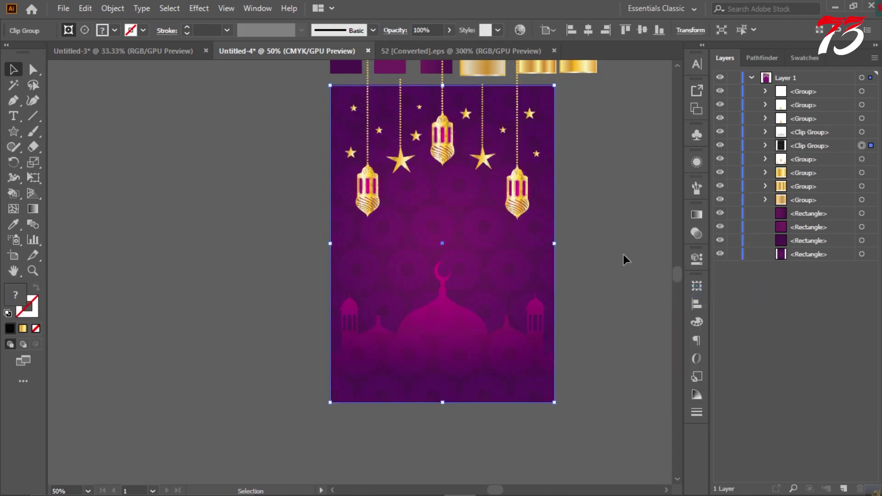
pyautogui.click(628, 249)
# Set the clipped lace pattern's opacity to about 26%
pyautogui.click(862, 145)
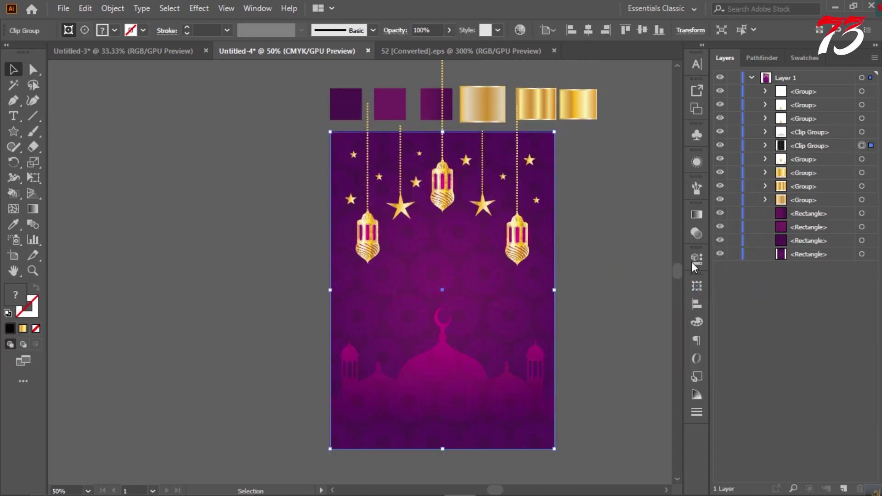
pyautogui.click(697, 234)
pyautogui.moveTo(665, 229); pyautogui.dragTo(630, 242)
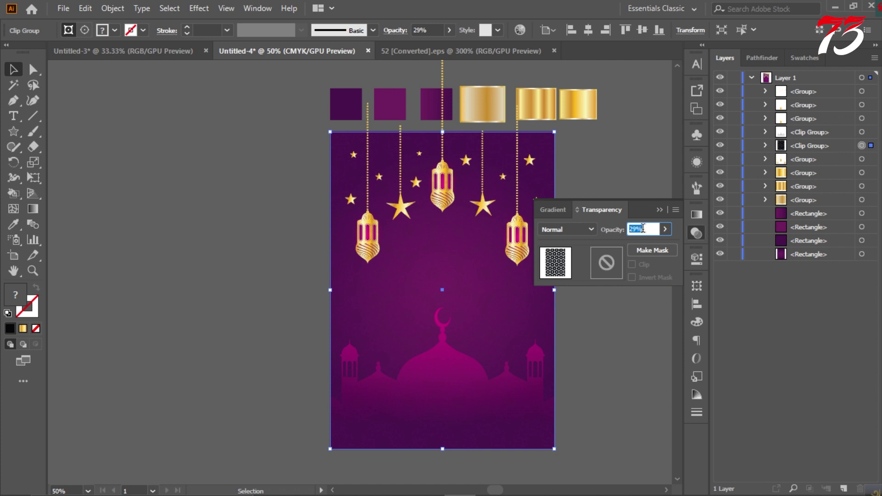
pyautogui.click(639, 184)
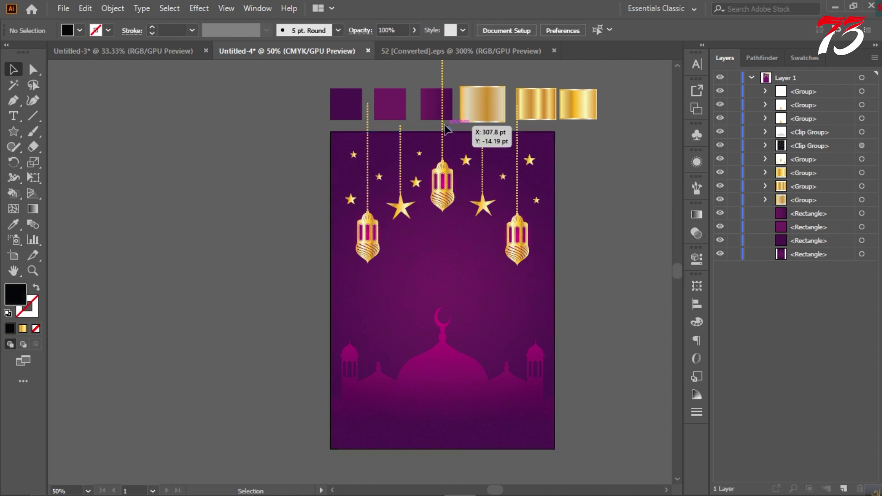
pyautogui.click(475, 146)
pyautogui.click(558, 221)
# Clip the gold lanterns and stars to a front copy of the purple background rectangle
pyautogui.click(862, 254)
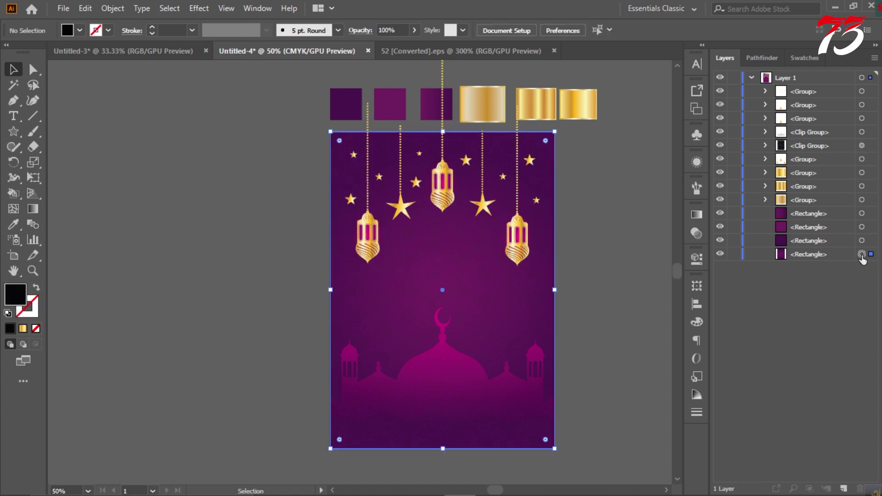
pyautogui.rightClick(515, 304)
pyautogui.click(666, 236)
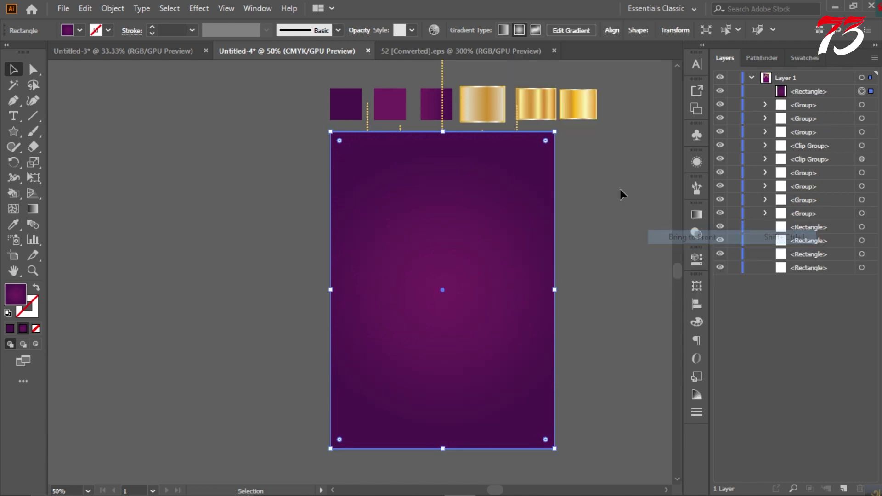
pyautogui.keyDown('shift'); pyautogui.click(443, 71); pyautogui.keyUp('shift')
pyautogui.rightClick(443, 71)
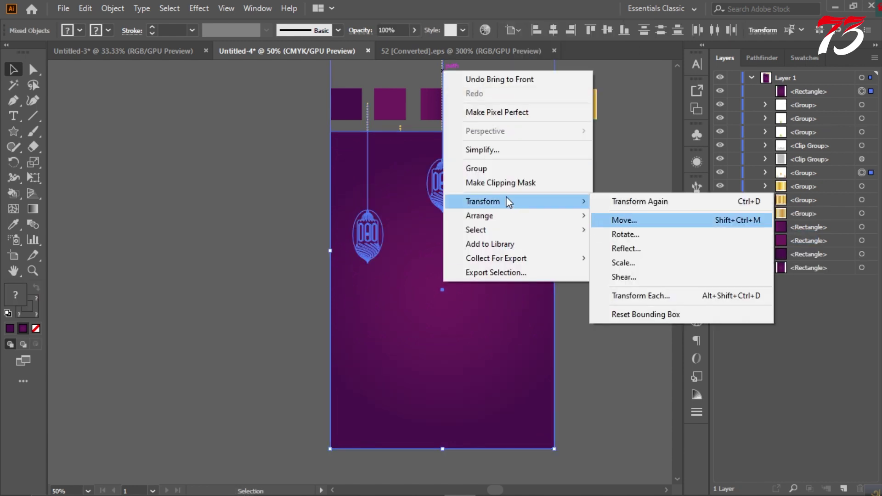
pyautogui.click(505, 183)
pyautogui.click(614, 199)
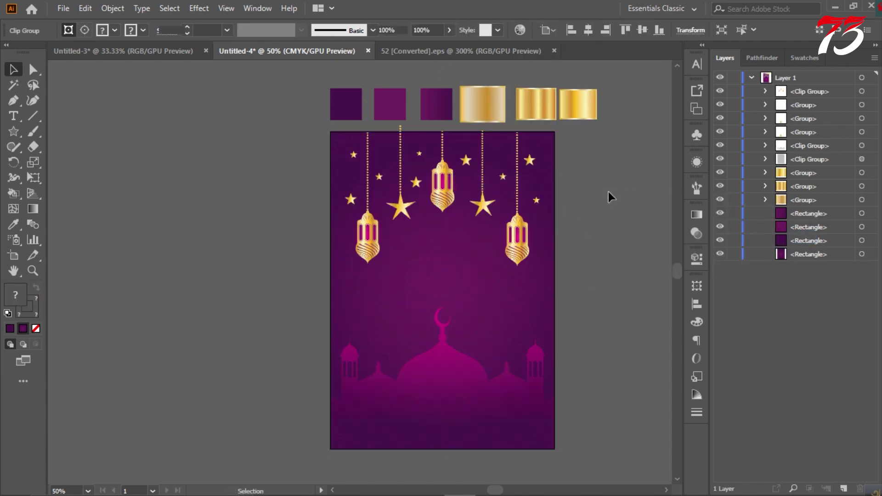
# Top-align the star group so its chains stop at the card's top edge
pyautogui.hotkey('ctrl', '1')
pyautogui.click(327, 326)
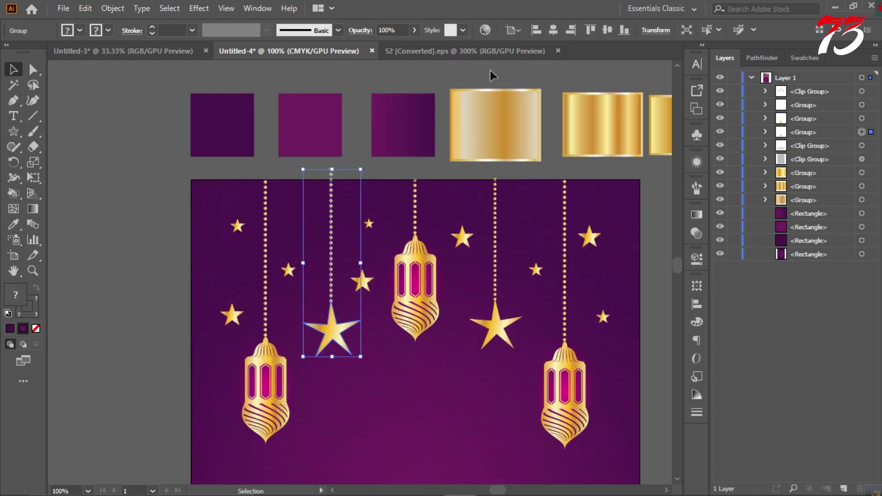
pyautogui.click(591, 30)
pyautogui.scroll(3, 344, 168)
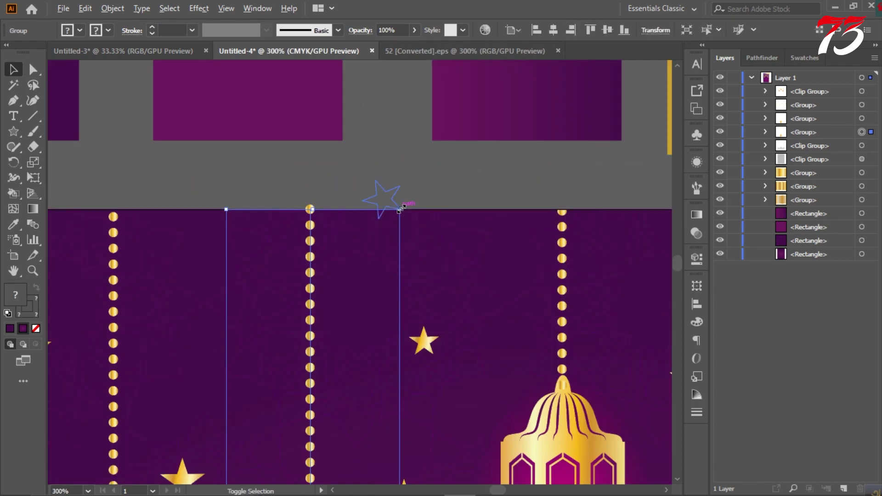
pyautogui.scroll(-5, 384, 162)
pyautogui.scroll(-1, 572, 192)
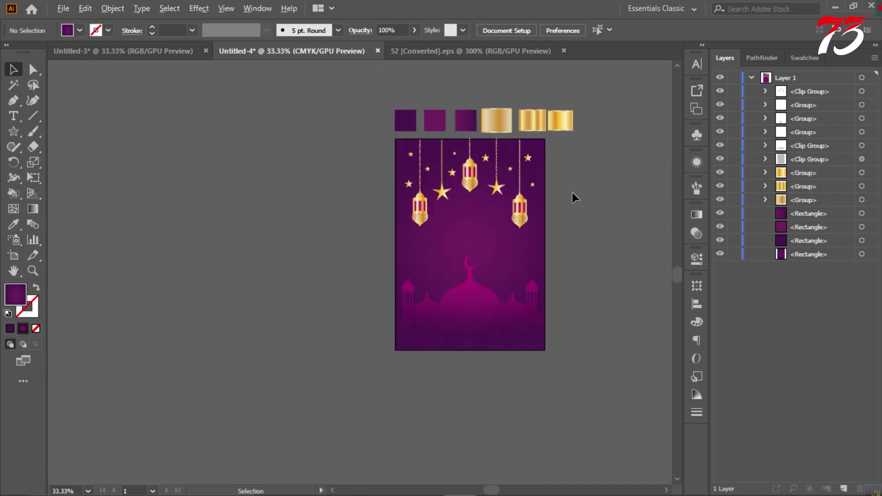
pyautogui.scroll(1, 572, 192)
pyautogui.scroll(-2, 574, 202)
pyautogui.scroll(-2, 551, 244)
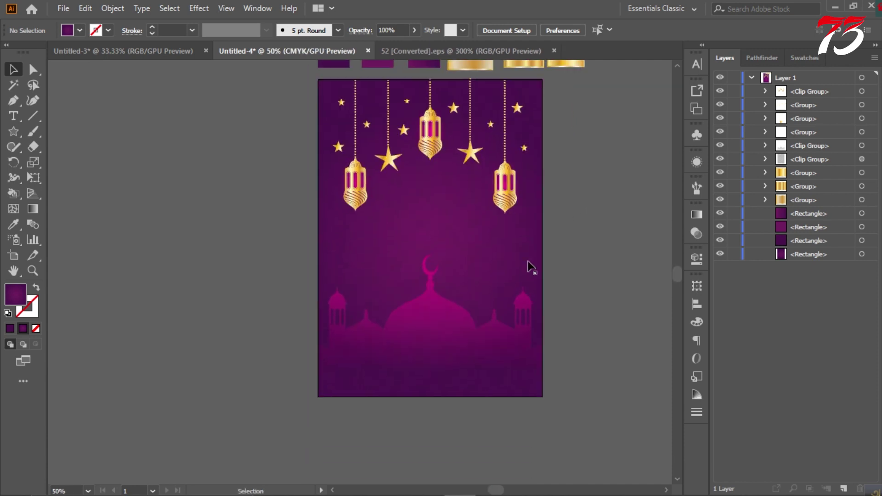
pyautogui.click(454, 310)
pyautogui.click(588, 260)
pyautogui.scroll(1, 588, 260)
# Add a white 'Join Us' text line centred horizontally on the card
pyautogui.press('t')
pyautogui.click(449, 278)
pyautogui.scroll(1, 471, 277)
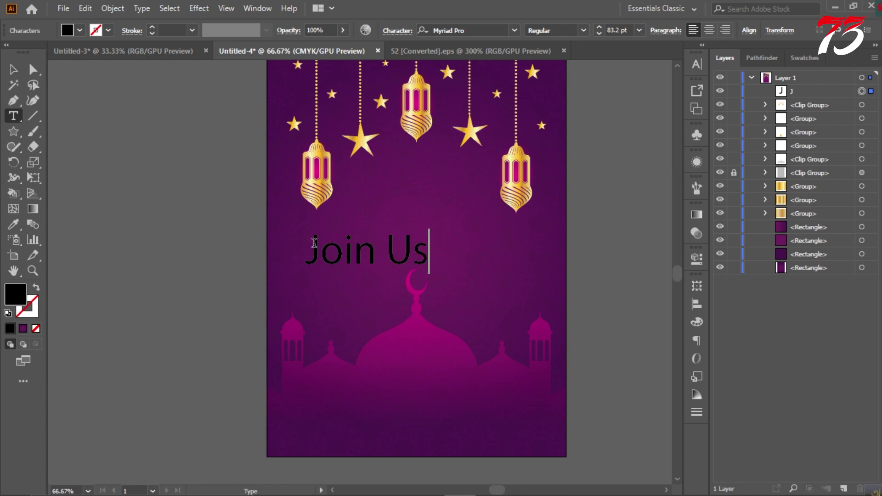
pyautogui.moveTo(315, 242)
pyautogui.mouseDown()
pyautogui.moveTo(461, 243)
pyautogui.moveTo(476, 262)
pyautogui.mouseUp()
pyautogui.doubleClick(18, 293)
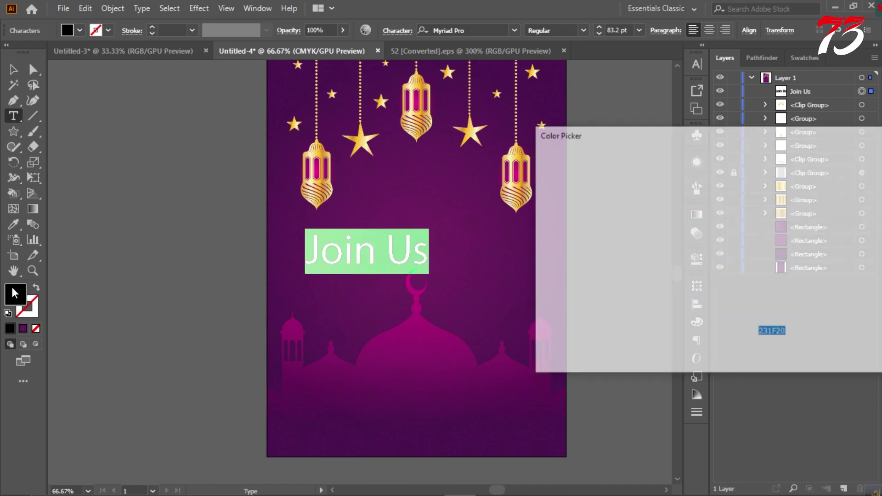
pyautogui.click(545, 172)
pyautogui.click(850, 172)
pyautogui.press('Escape')
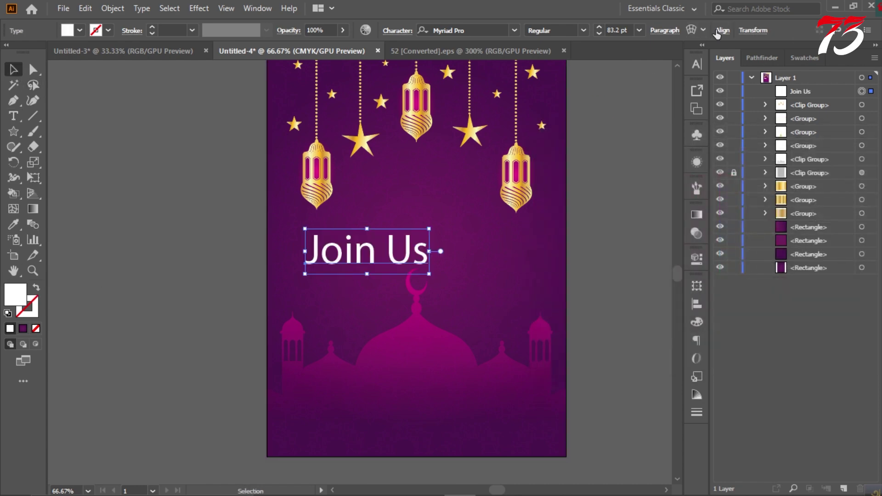
pyautogui.click(722, 30)
pyautogui.click(607, 68)
pyautogui.click(621, 258)
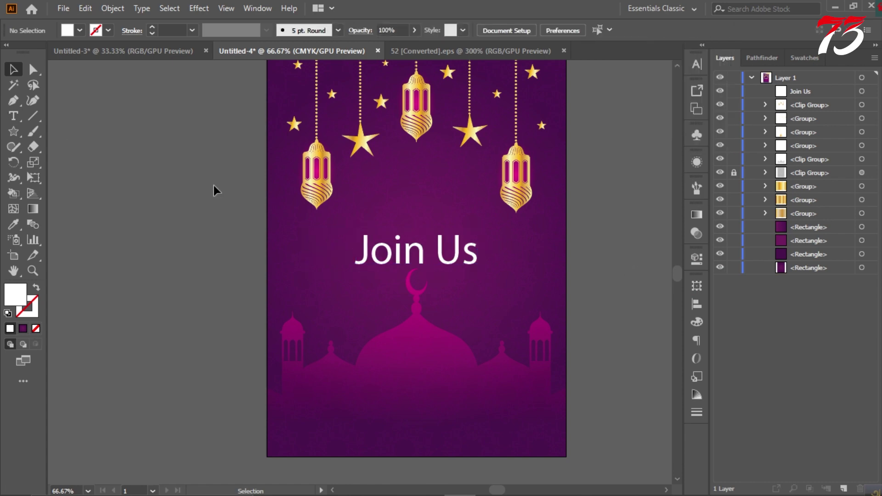
# Duplicate 'Join Us' just below and retype the copy as 'Islamic center 06pm- End'
pyautogui.moveTo(416, 252); pyautogui.dragTo(416, 293)
pyautogui.doubleClick(386, 299)
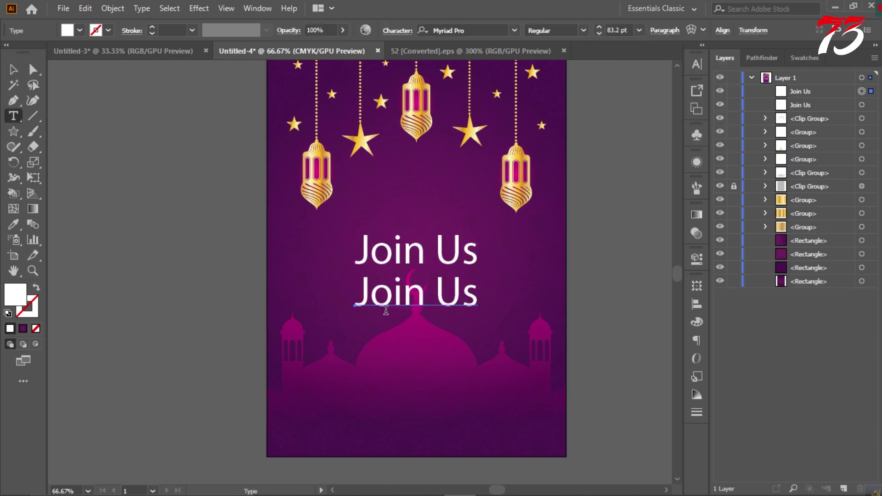
pyautogui.hotkey('ctrl', 'a')
pyautogui.press('BackSpace')
pyautogui.write('I')
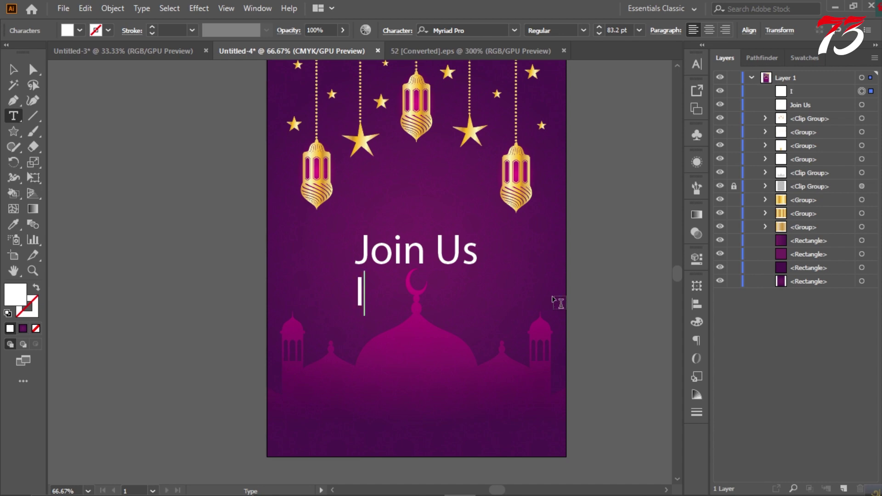
pyautogui.write('slamic ')
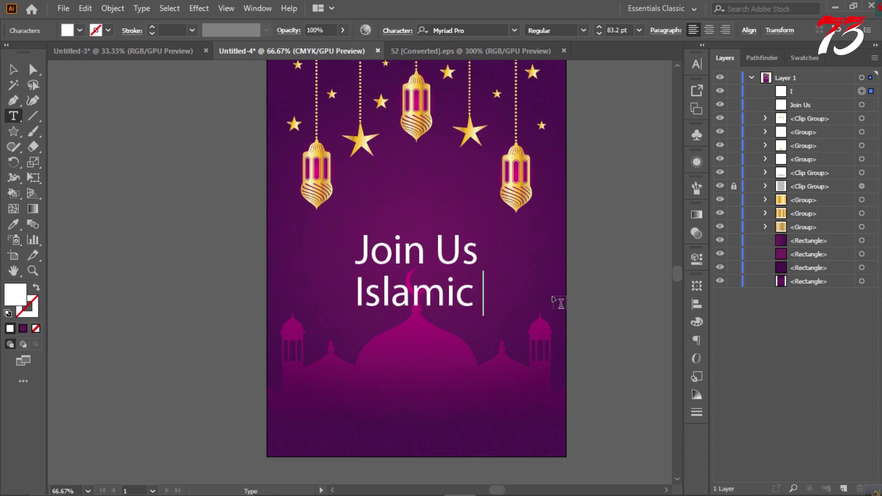
pyautogui.write('center ')
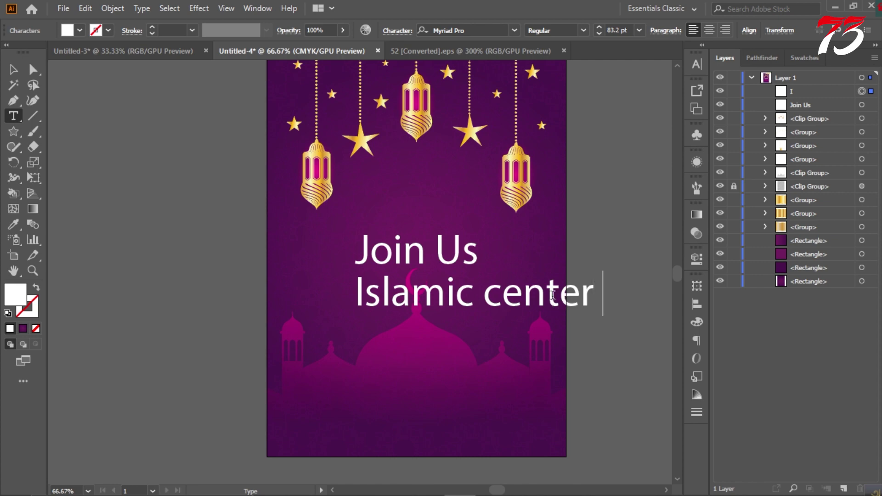
pyautogui.write('06')
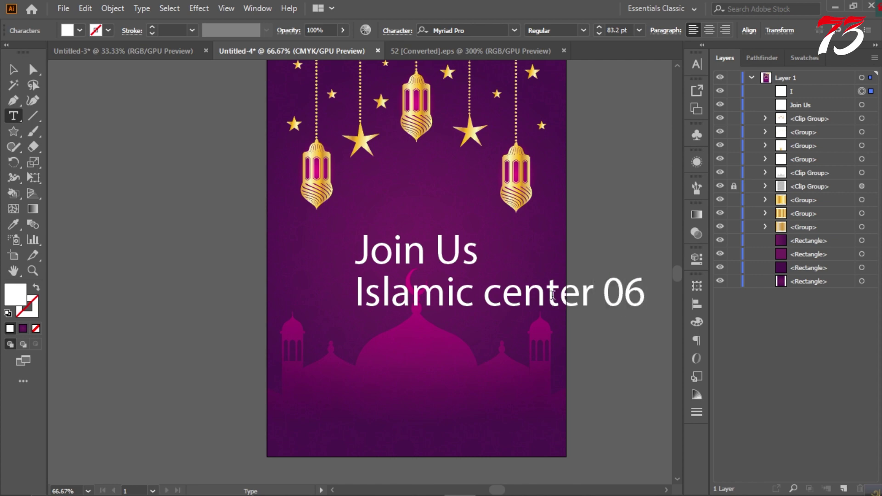
pyautogui.write('pm- ')
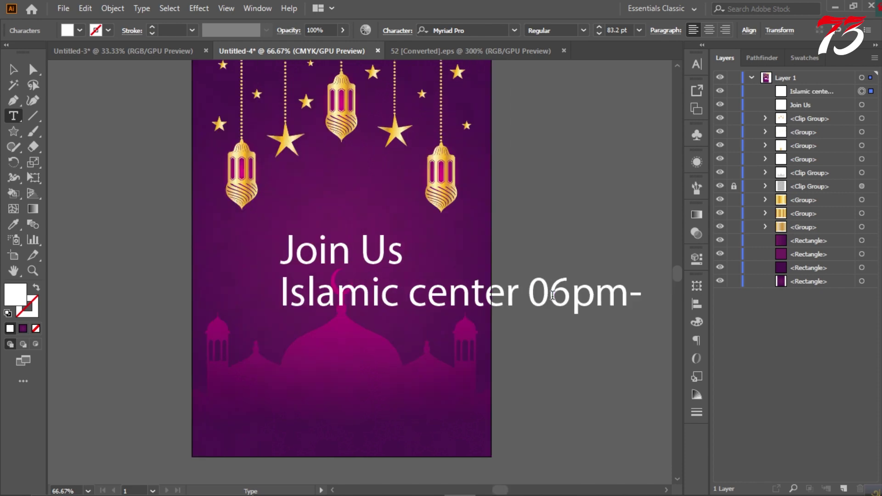
pyautogui.write('End')
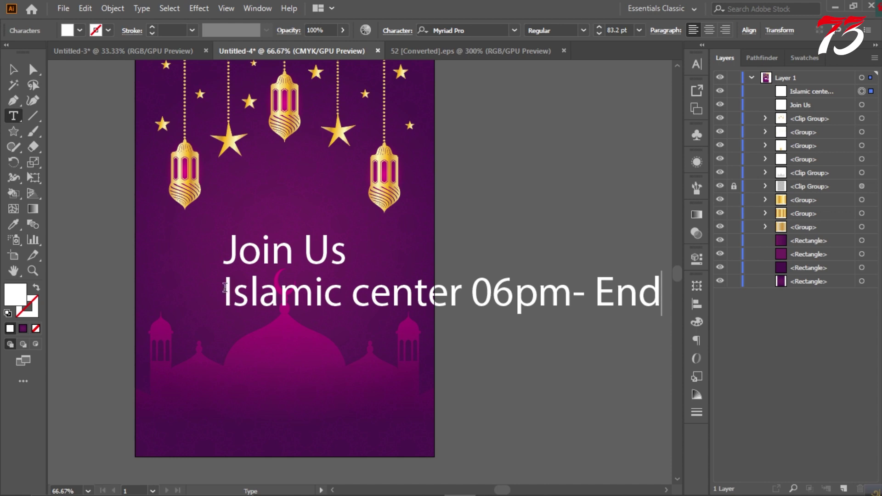
pyautogui.moveTo(226, 288); pyautogui.dragTo(674, 310)
# Centre the event line horizontally on the card and shrink it to fit
pyautogui.press('Escape')
pyautogui.click(723, 30)
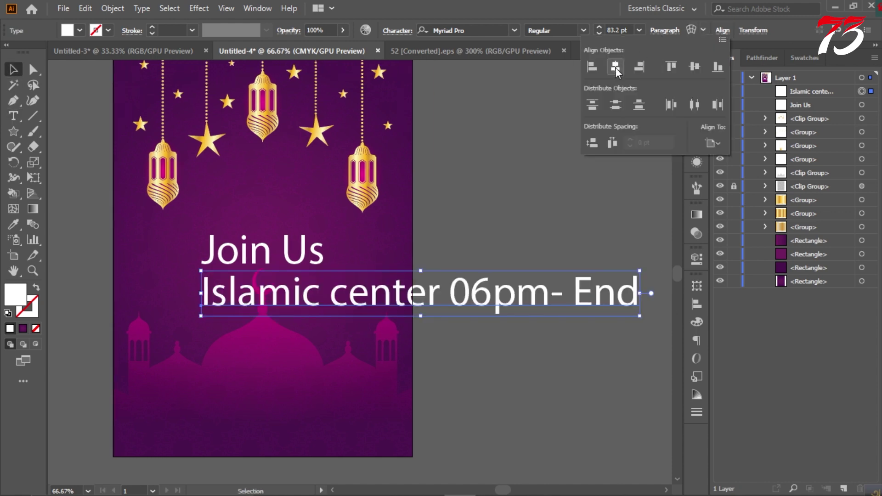
pyautogui.click(616, 67)
pyautogui.moveTo(493, 267); pyautogui.dragTo(451, 282)
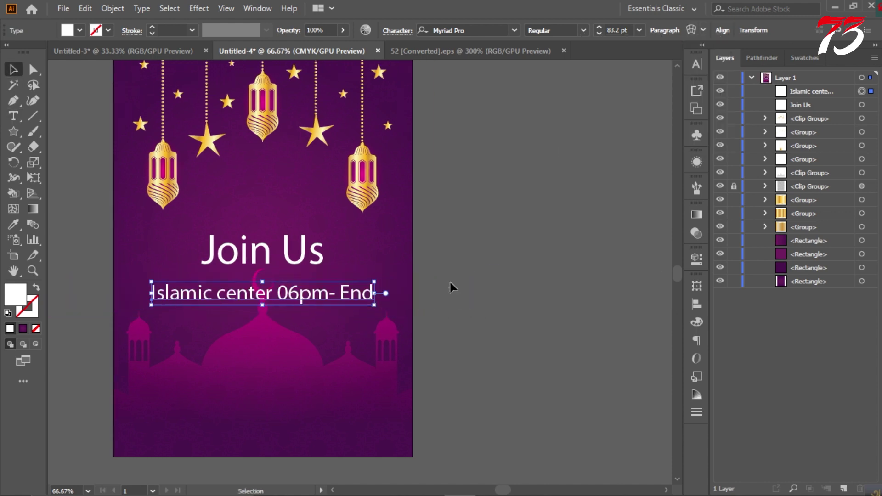
# Set the event line to all-caps Montserrat ExtraBold at 25 pt, centred on the card
pyautogui.click(697, 65)
pyautogui.click(674, 78)
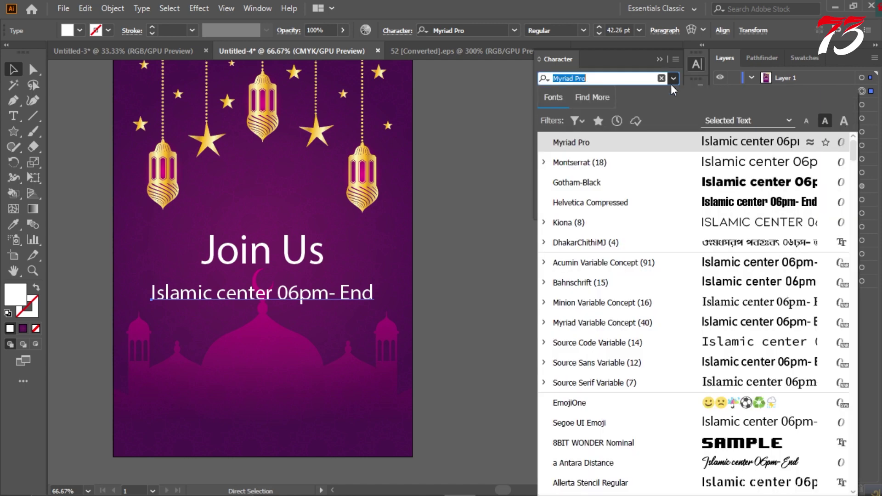
pyautogui.click(544, 163)
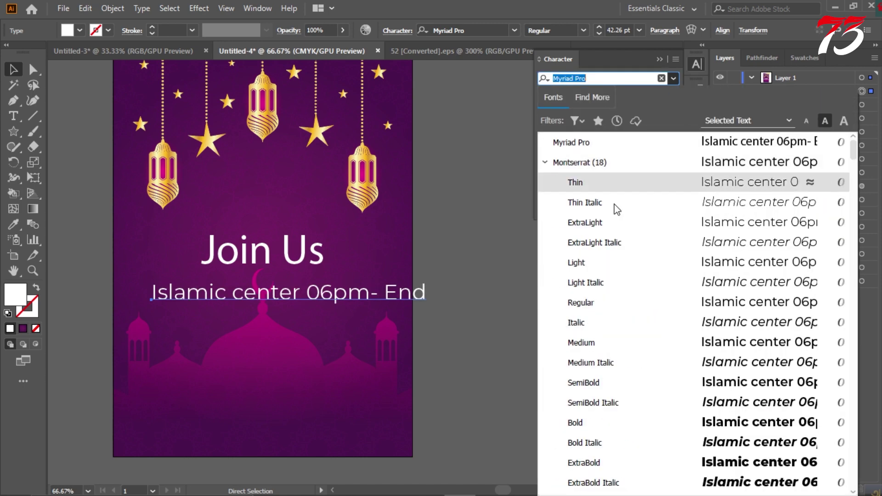
pyautogui.click(580, 465)
pyautogui.click(548, 189)
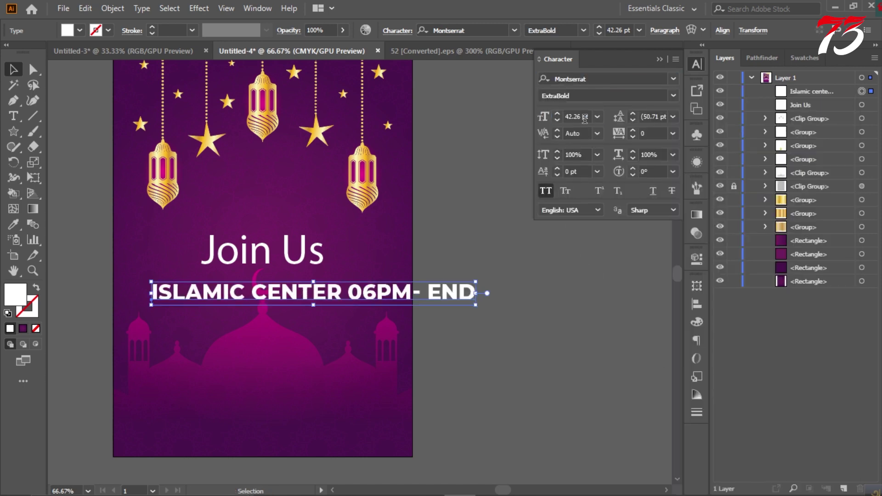
pyautogui.click(578, 120)
pyautogui.write('25')
pyautogui.press('Return')
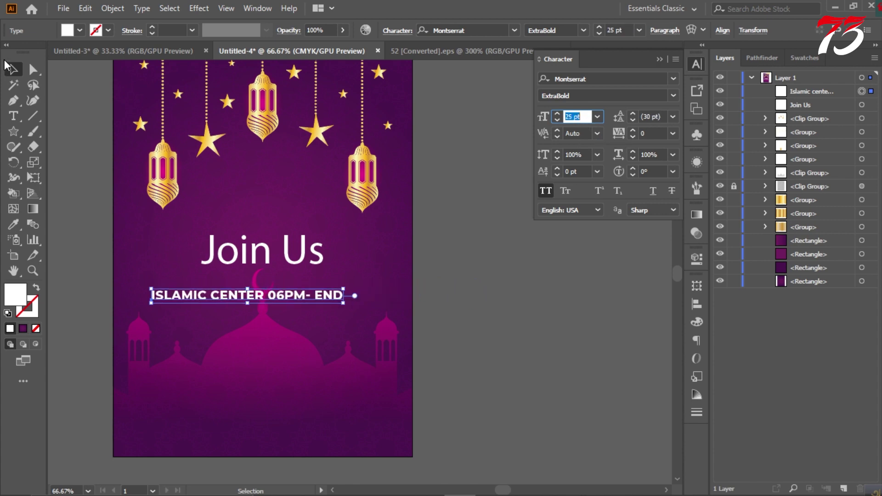
pyautogui.click(722, 30)
pyautogui.click(616, 66)
pyautogui.click(551, 264)
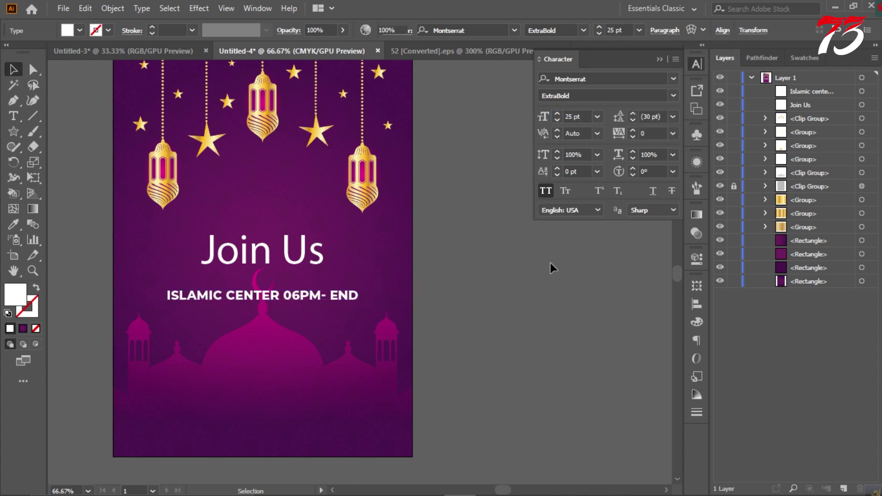
# Eyedropper the event line's style onto Join Us and centre it horizontally
pyautogui.click(271, 251)
pyautogui.click(13, 224)
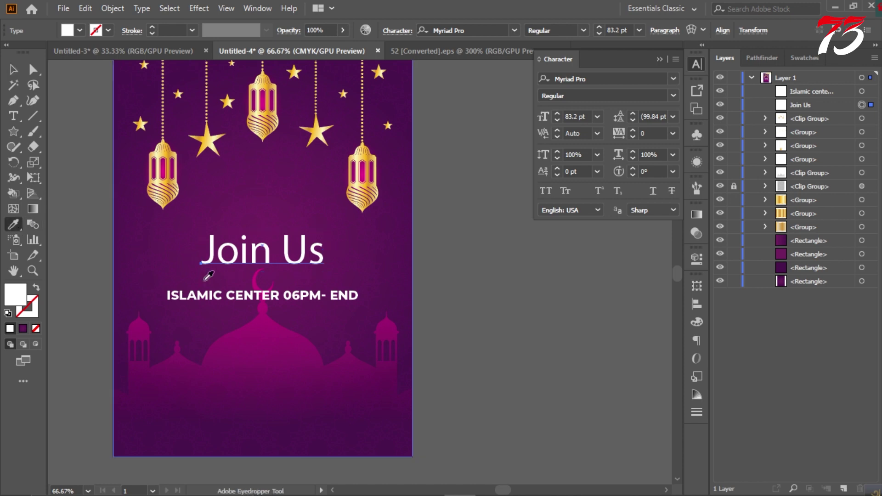
pyautogui.click(262, 295)
pyautogui.press('v')
pyautogui.click(721, 30)
pyautogui.click(619, 66)
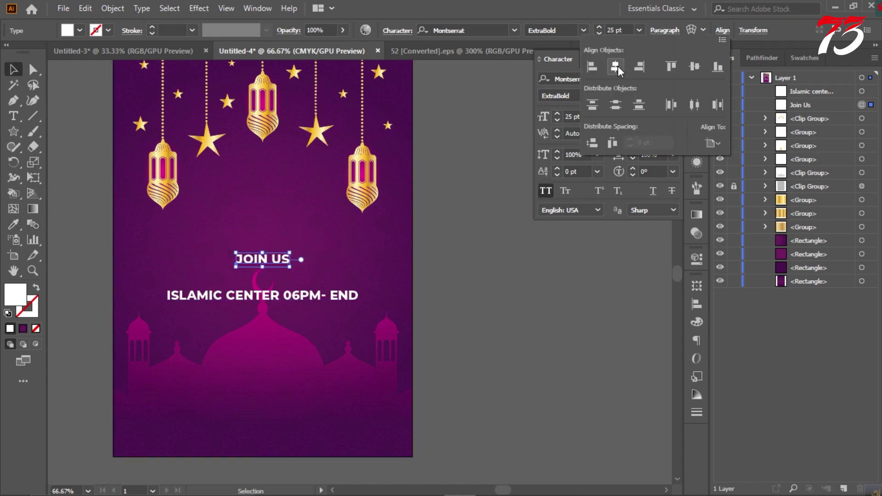
# Move JOIN US just above the event line and make it Montserrat SemiBold
pyautogui.hotkey('ctrl', '=')
pyautogui.hotkey('ctrl', '=')
pyautogui.moveTo(273, 250)
pyautogui.mouseDown()
pyautogui.moveTo(273, 292)
pyautogui.moveTo(305, 294)
pyautogui.mouseUp()
pyautogui.hotkey('ctrl', '-')
pyautogui.hotkey('ctrl', '-')
pyautogui.hotkey('ctrl', '-')
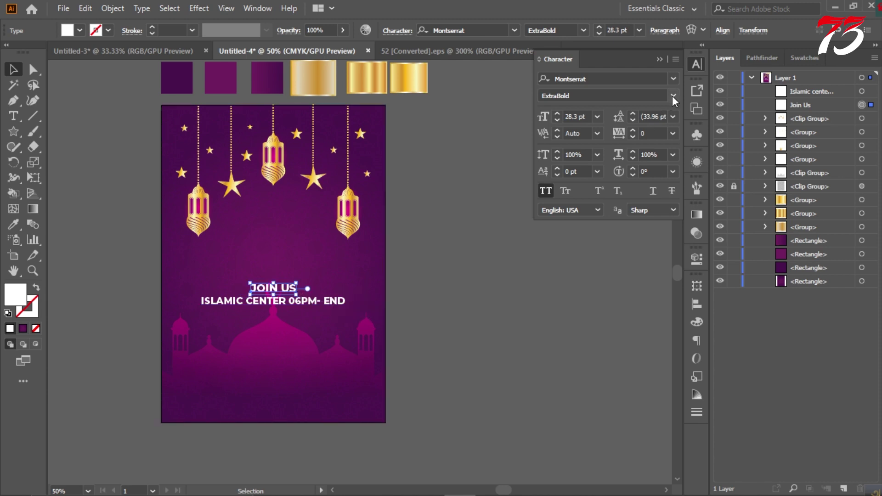
pyautogui.click(673, 96)
pyautogui.click(579, 251)
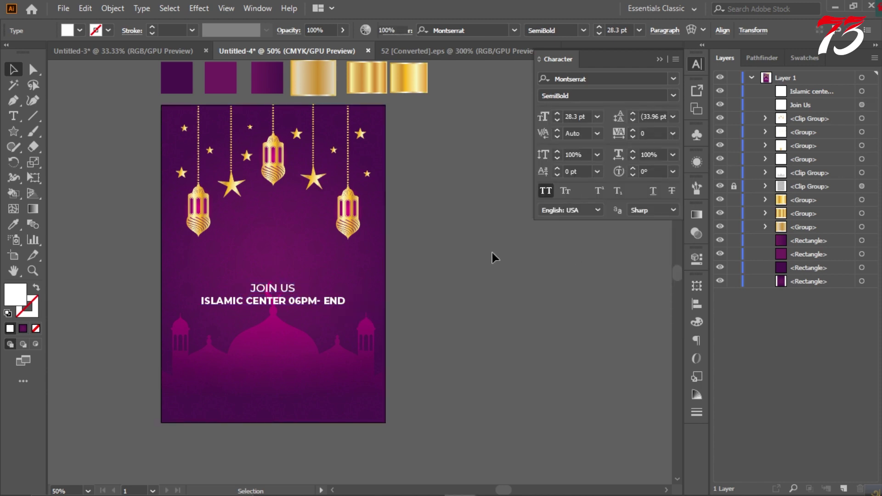
pyautogui.scroll(-2, 492, 253)
# Draw a centre-aligned Lorem ipsum area-type block with All Caps turned off
pyautogui.press('t')
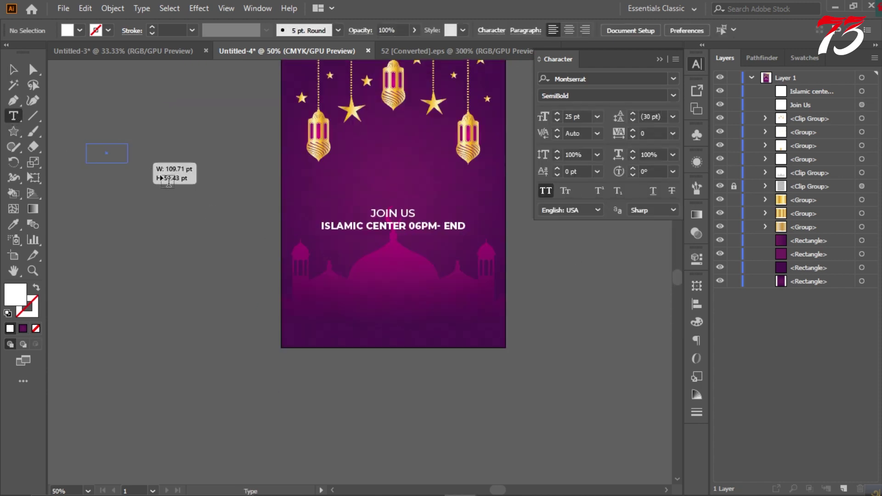
pyautogui.moveTo(86, 143); pyautogui.dragTo(275, 175)
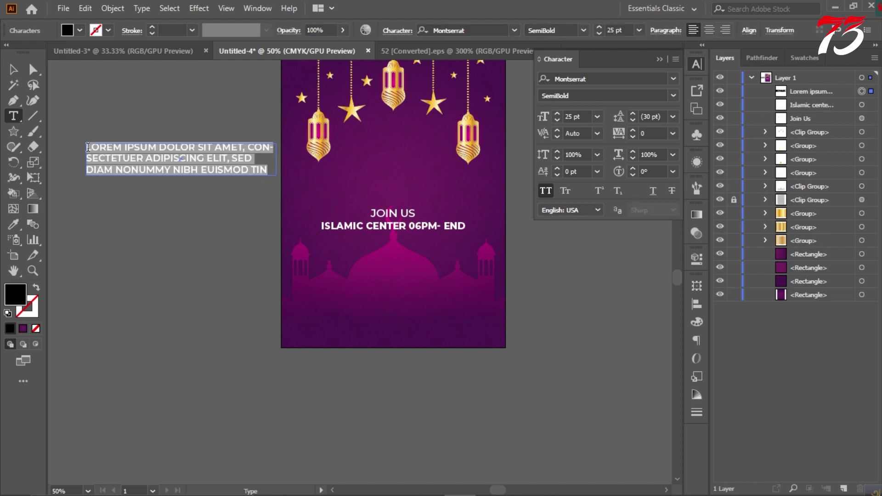
pyautogui.click(542, 191)
pyautogui.click(708, 30)
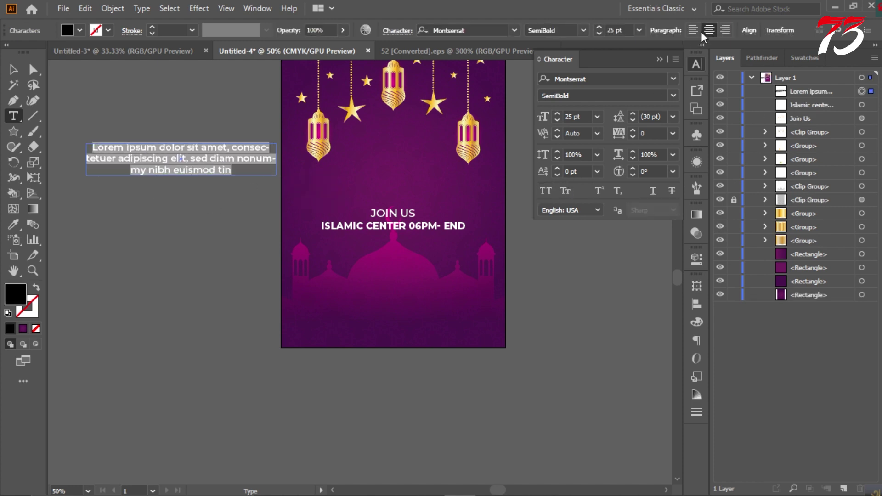
# Add a placeholder text line and break it after 'amet,', 'elit,' and 'nibh'
pyautogui.click(130, 256)
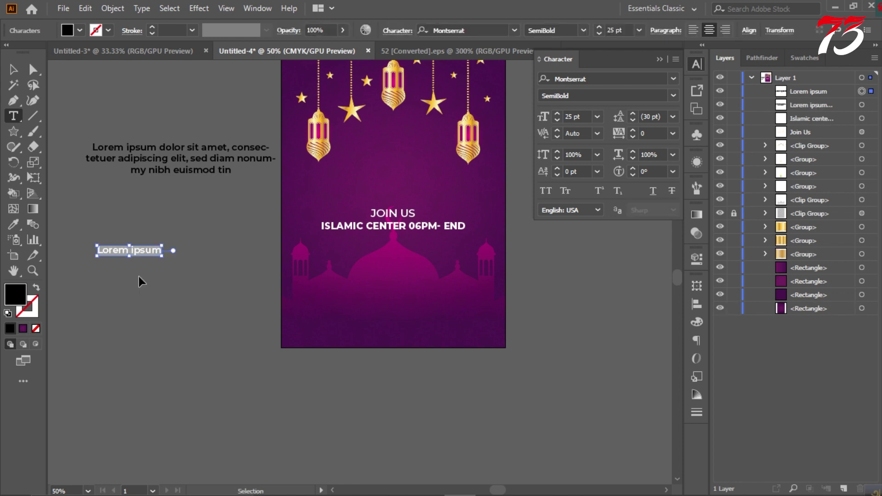
pyautogui.hotkey('ctrl', '-')
pyautogui.moveTo(142, 274); pyautogui.dragTo(190, 270)
pyautogui.click(220, 244)
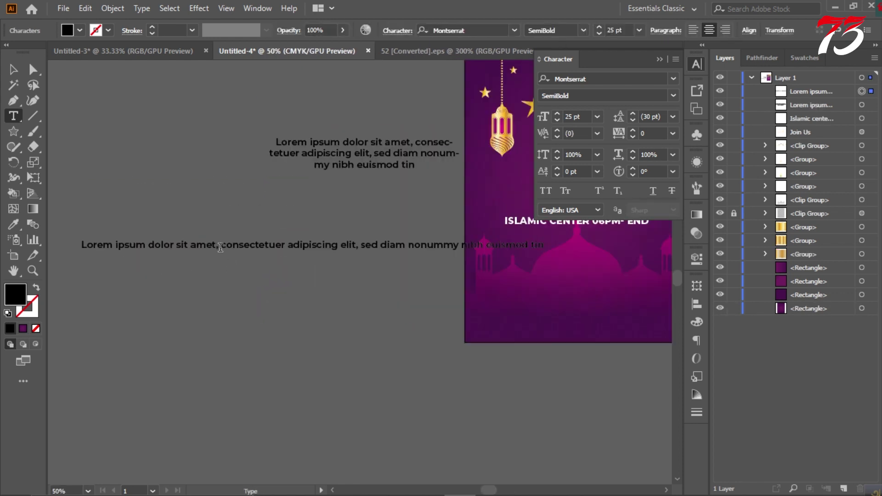
pyautogui.press('Return')
pyautogui.click(287, 257)
pyautogui.press('Return')
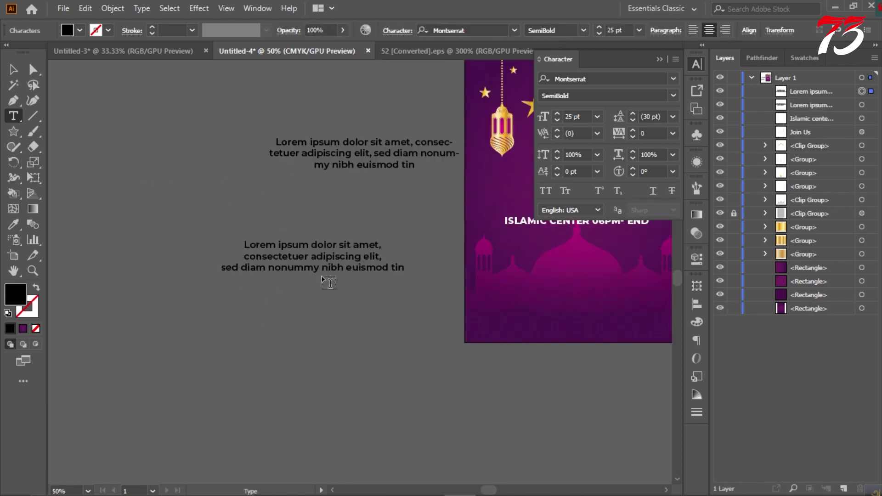
pyautogui.click(346, 267)
pyautogui.press('Return')
pyautogui.press('Escape')
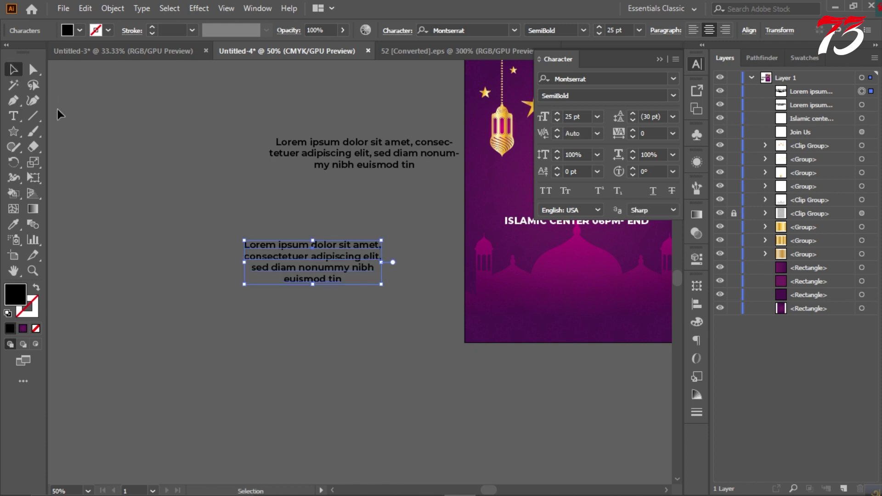
pyautogui.click(57, 109)
# Move the four-line text onto the card below the event line in white Medium
pyautogui.hotkey('ctrl', '-')
pyautogui.moveTo(208, 241); pyautogui.dragTo(384, 239)
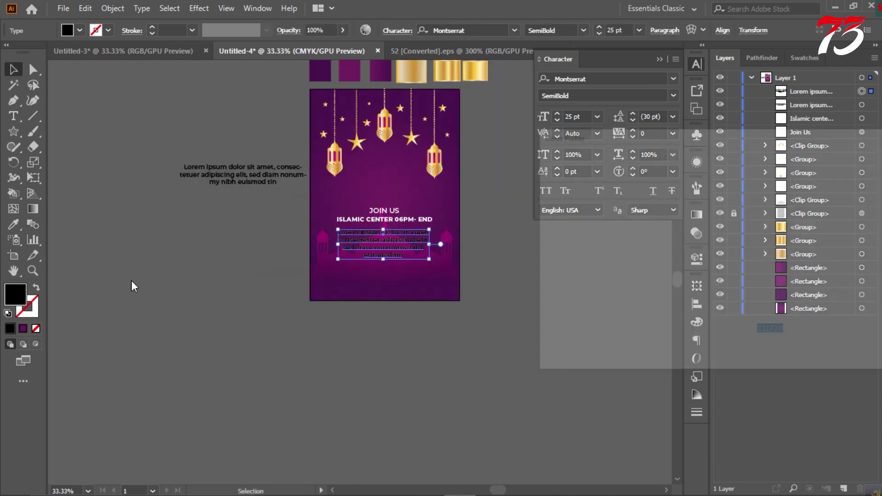
pyautogui.doubleClick(15, 294)
pyautogui.click(547, 171)
pyautogui.click(847, 173)
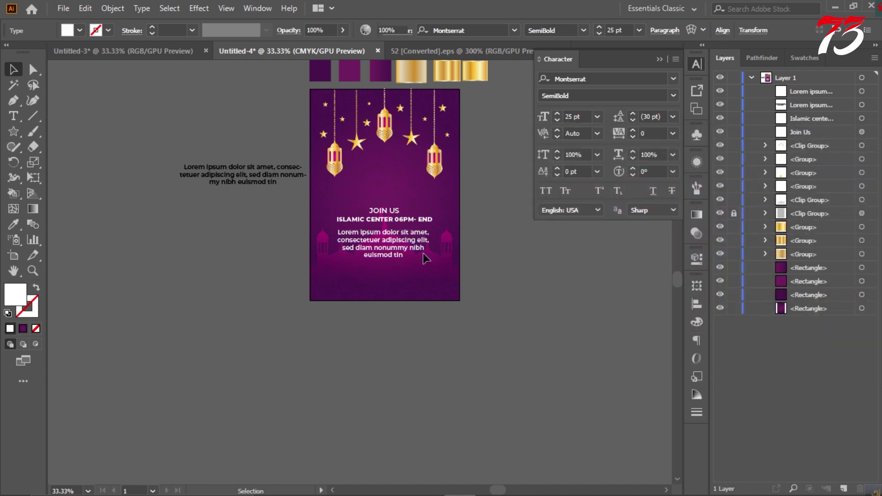
pyautogui.hotkey('ctrl', '+')
pyautogui.hotkey('ctrl', '+')
pyautogui.click(673, 95)
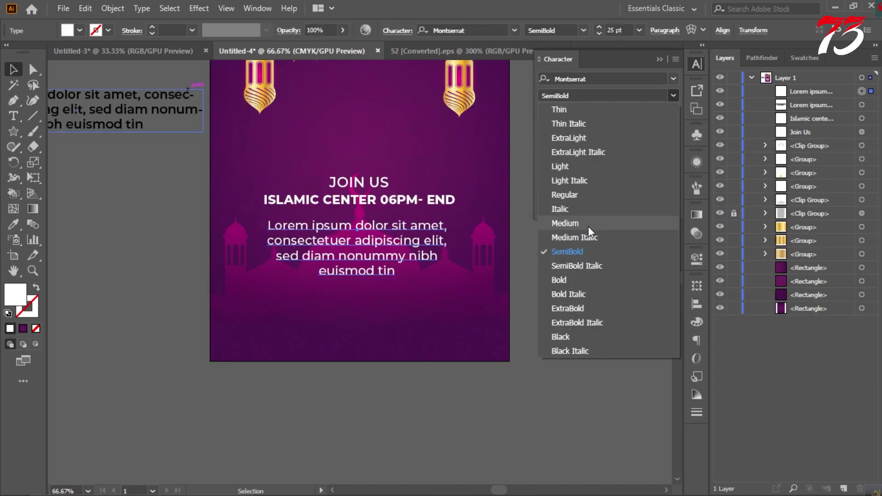
pyautogui.click(588, 225)
# Centre the body text, nudge it up toward the event line, and size it 19 pt
pyautogui.click(723, 30)
pyautogui.click(616, 66)
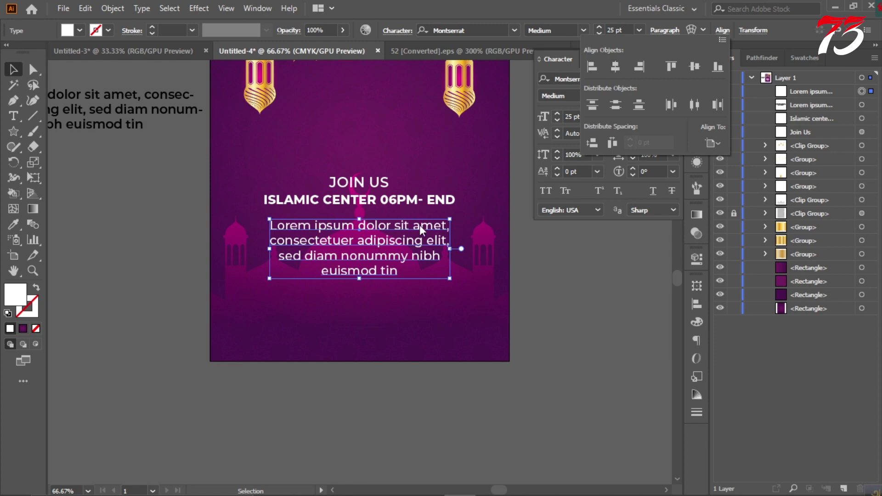
pyautogui.moveTo(420, 225); pyautogui.dragTo(420, 214)
pyautogui.click(577, 117)
pyautogui.write('23')
pyautogui.press('Return')
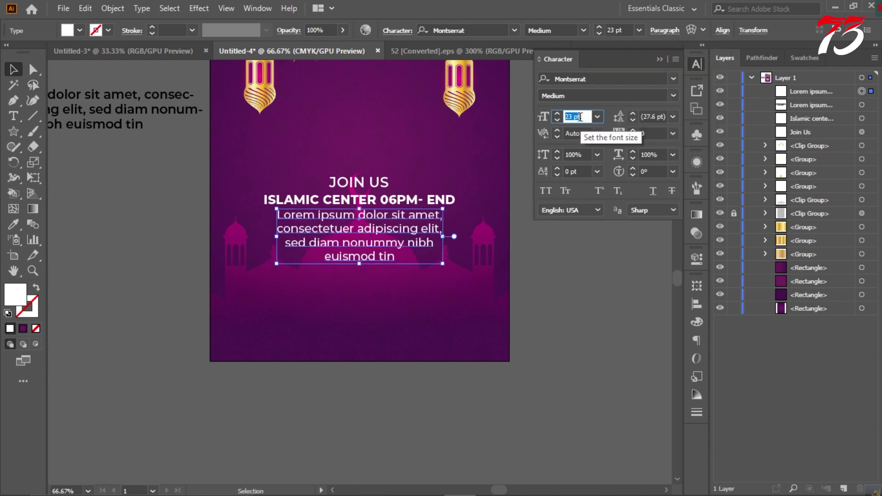
pyautogui.write('19')
pyautogui.press('Return')
# Move the body text off the card to the left and draw a new placeholder text box
pyautogui.click(562, 287)
pyautogui.hotkey('ctrl', '-')
pyautogui.moveTo(478, 257)
pyautogui.mouseDown()
pyautogui.moveTo(311, 170)
pyautogui.moveTo(321, 161)
pyautogui.mouseUp()
pyautogui.press('t')
pyautogui.moveTo(148, 240); pyautogui.dragTo(343, 306)
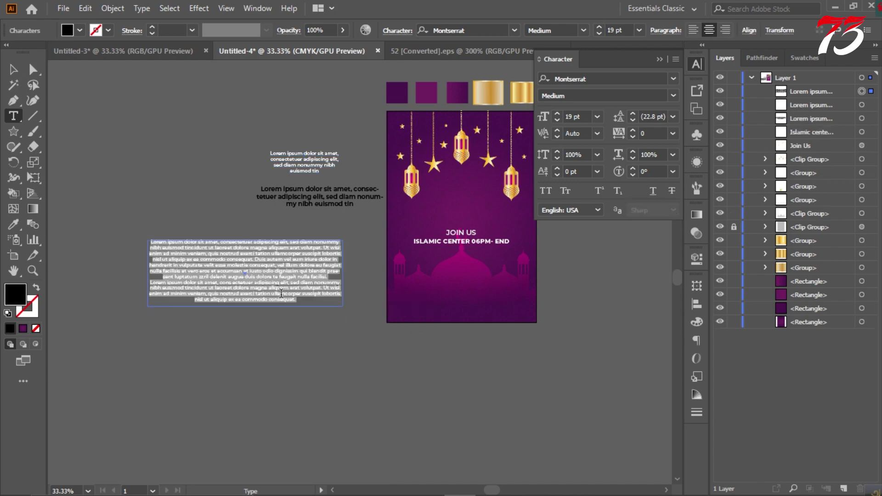
# Select the opening placeholder lines and paste them as a new text line
pyautogui.scroll(2, 209, 251)
pyautogui.moveTo(94, 235); pyautogui.dragTo(373, 252)
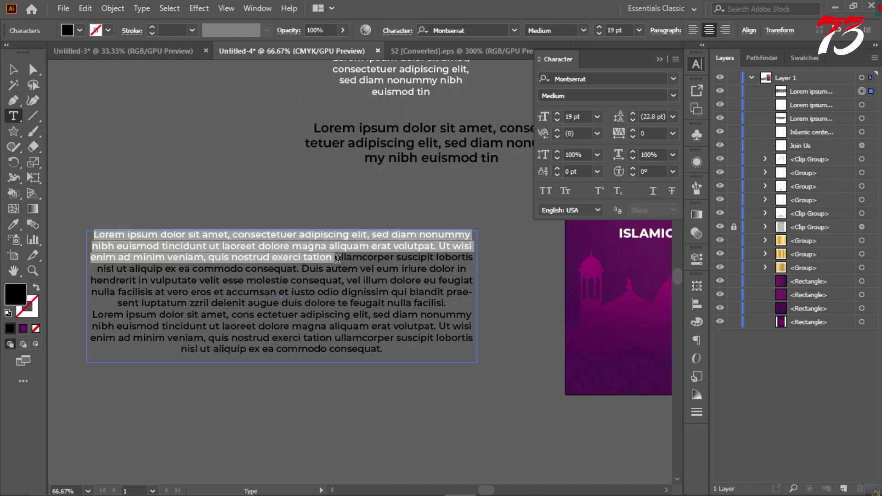
pyautogui.scroll(-3, 342, 228)
pyautogui.click(403, 317)
pyautogui.hotkey('ctrl', 'v')
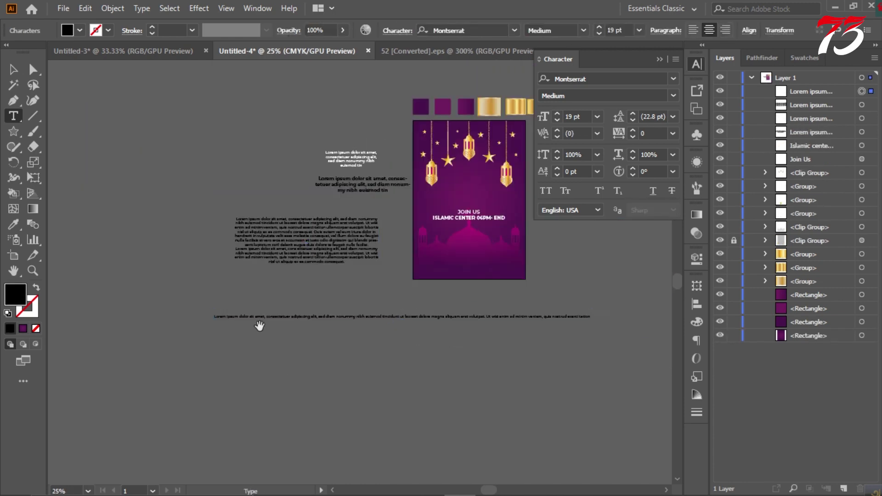
pyautogui.scroll(2, 272, 309)
# Break the placeholder paragraph after 'consectetuer' and 'nonummy'
pyautogui.click(272, 308)
pyautogui.press('Return')
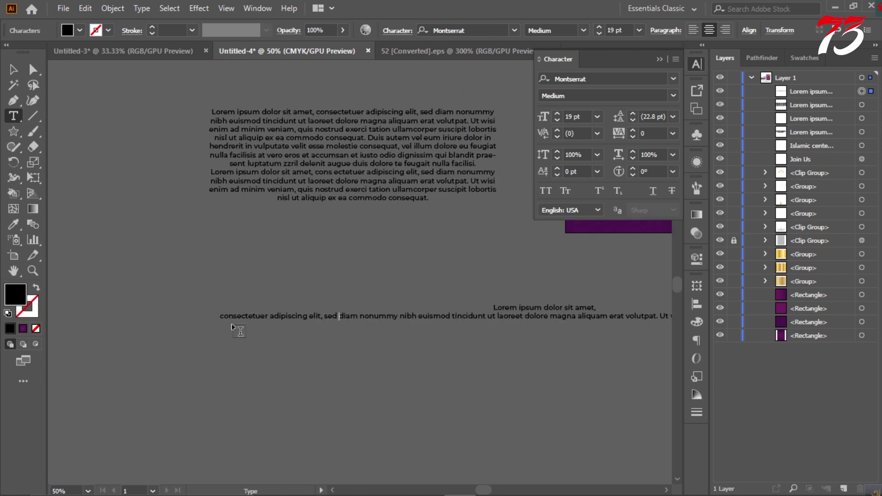
pyautogui.click(222, 313)
pyautogui.press('BackSpace')
pyautogui.click(322, 309)
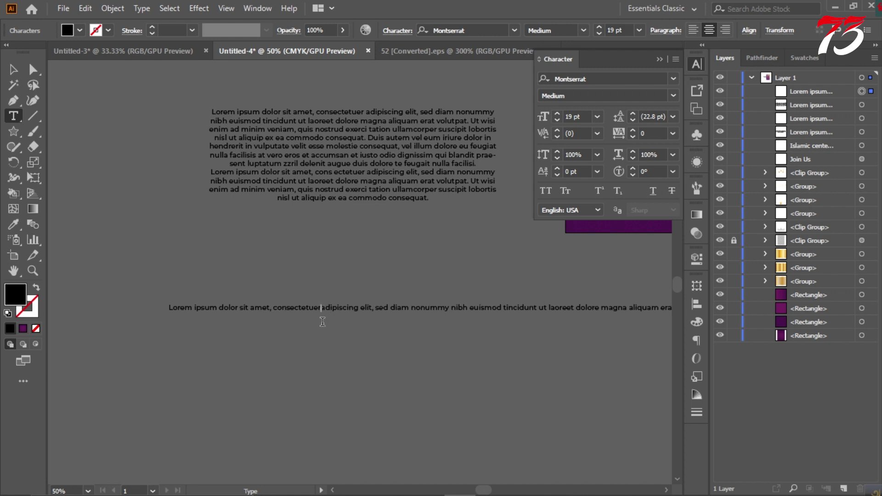
pyautogui.press('Return')
pyautogui.click(374, 316)
pyautogui.press('Return')
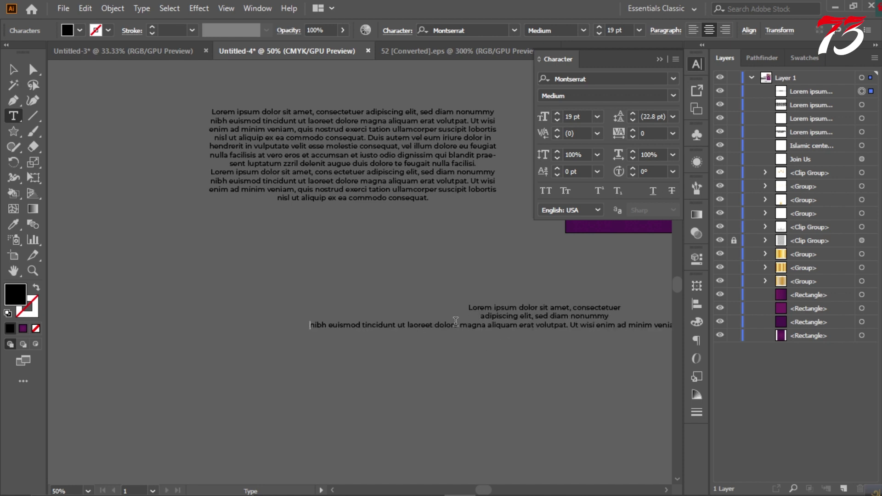
# Rebreak the paragraph lines after 'dolore' and 'nibh'
pyautogui.click(456, 323)
pyautogui.press('Return')
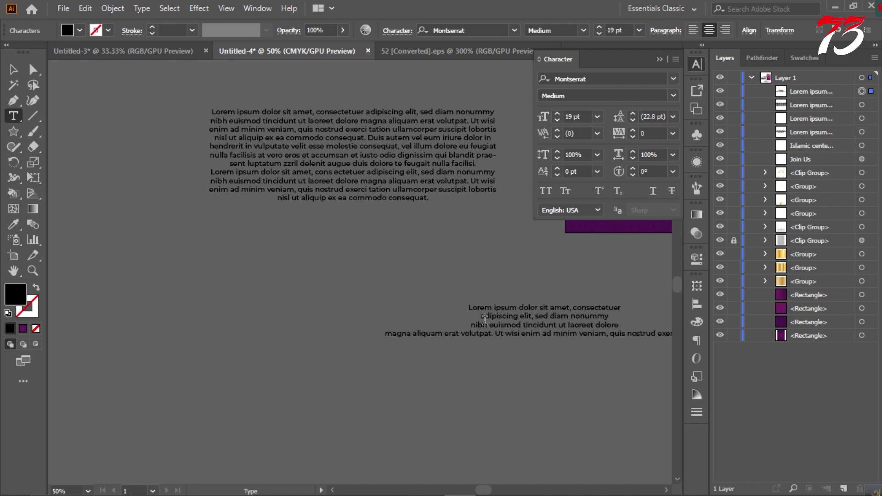
pyautogui.click(472, 325)
pyautogui.press('BackSpace')
pyautogui.click(553, 317)
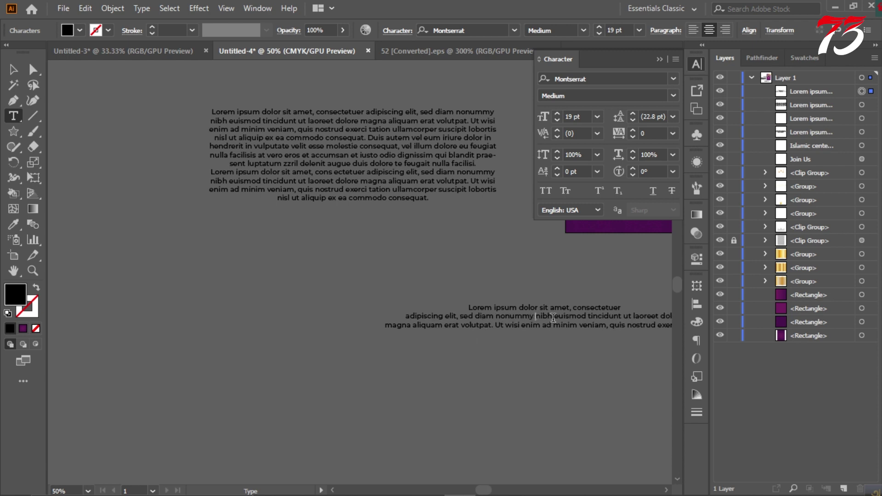
pyautogui.press('Return')
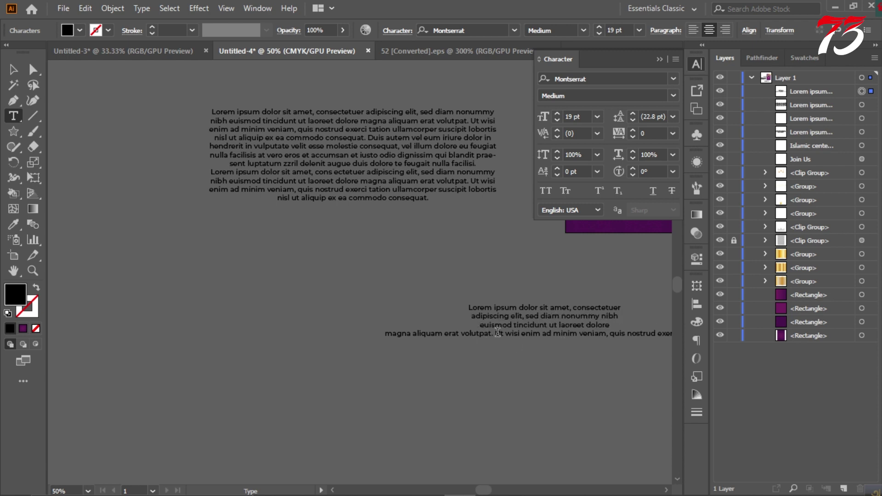
# Delete the text after 'volutpat.' and move the paragraph under ISLAMIC CENTER 06PM- END
pyautogui.moveTo(498, 332); pyautogui.dragTo(671, 334)
pyautogui.press('BackSpace')
pyautogui.press('Escape')
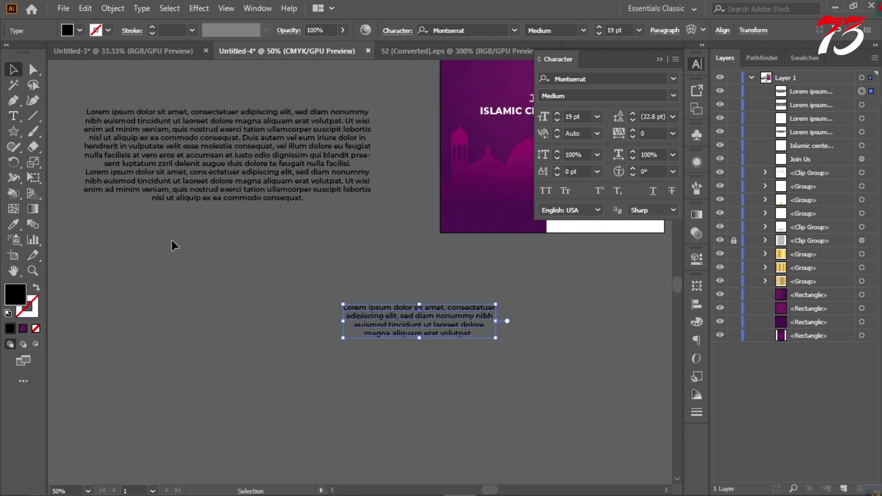
pyautogui.hotkey('ctrl', '-')
pyautogui.moveTo(369, 321); pyautogui.dragTo(454, 199)
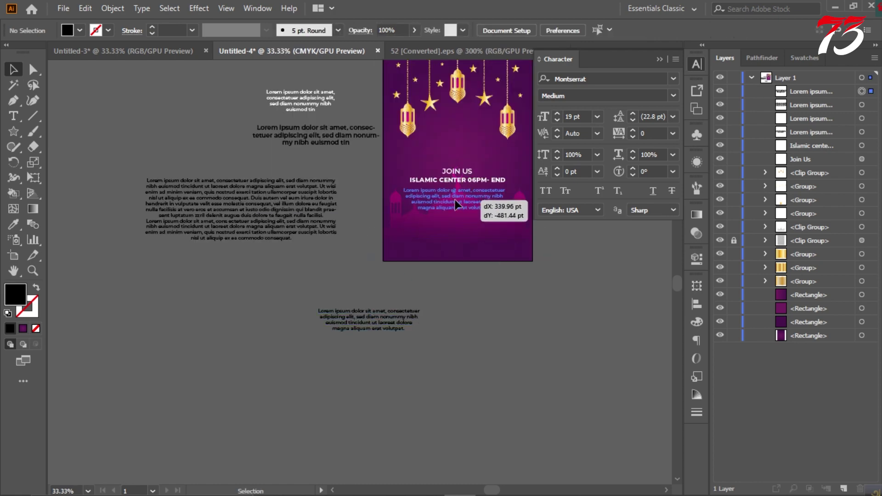
# Colour the paragraph #FFFFFF and centre it horizontally on the artboard
pyautogui.doubleClick(15, 294)
pyautogui.write('ffffff')
pyautogui.click(794, 175)
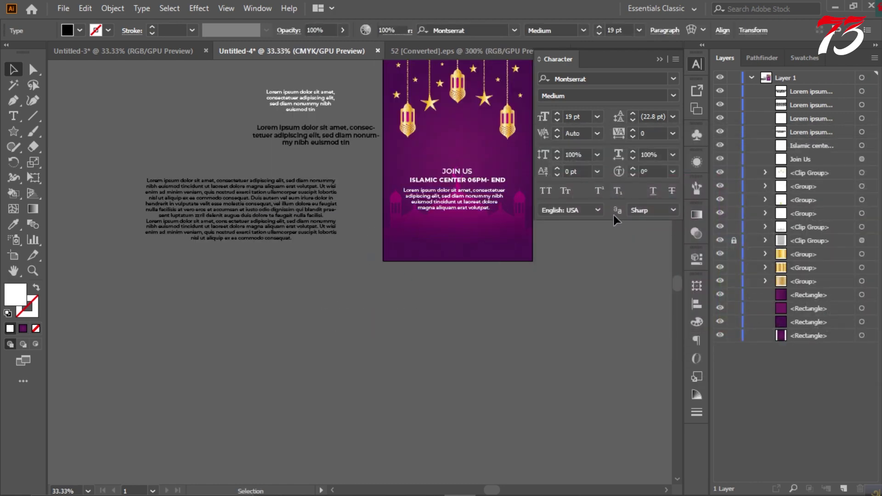
pyautogui.click(628, 151)
pyautogui.scroll(2, 500, 156)
pyautogui.click(408, 242)
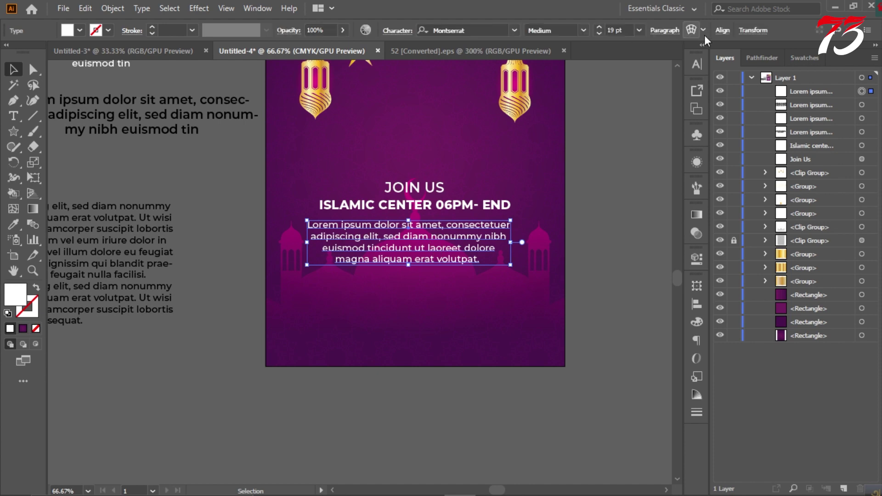
pyautogui.click(703, 30)
pyautogui.click(601, 98)
pyautogui.click(641, 211)
pyautogui.scroll(1, 641, 211)
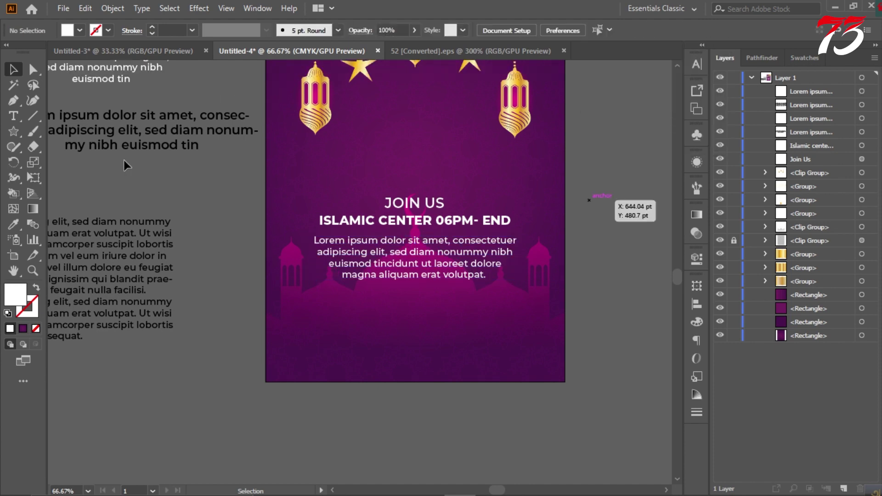
# Start a new text line below the artboard
pyautogui.press('t')
pyautogui.hotkey('ctrl', '-')
pyautogui.click(373, 390)
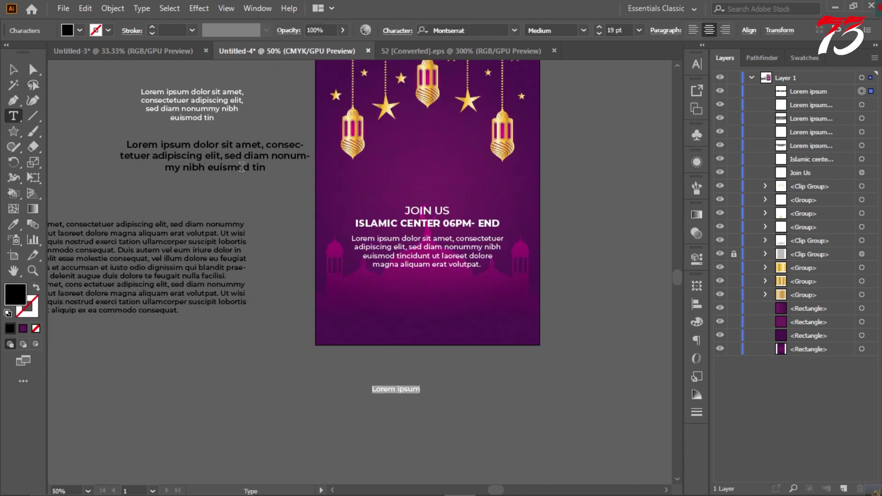
pyautogui.press('BackSpace')
pyautogui.write('WWW. WEBSITE.COM')
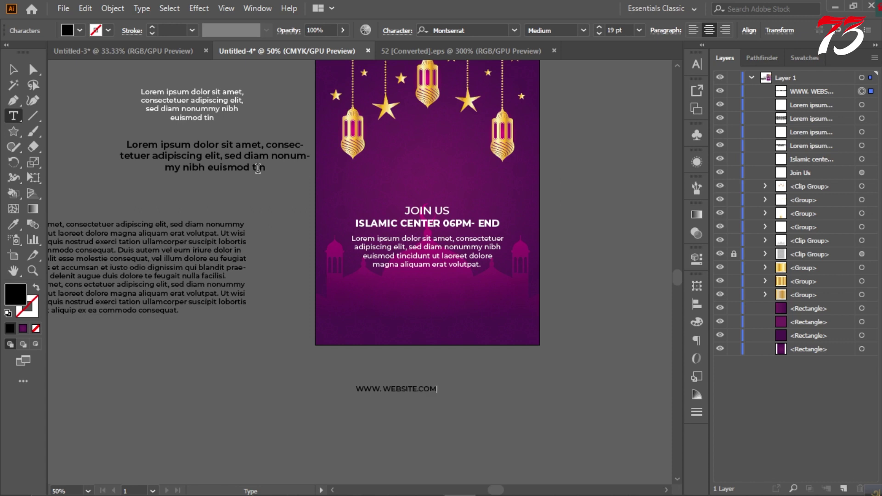
pyautogui.click(13, 70)
pyautogui.doubleClick(19, 298)
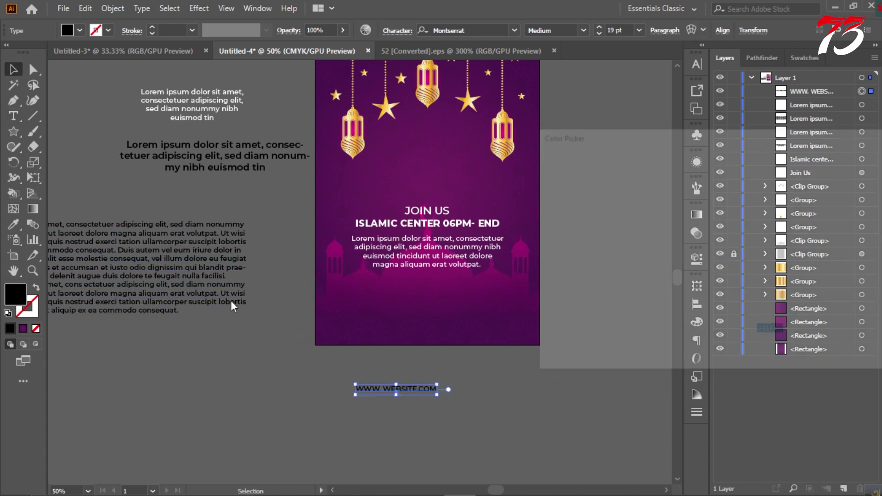
pyautogui.click(850, 176)
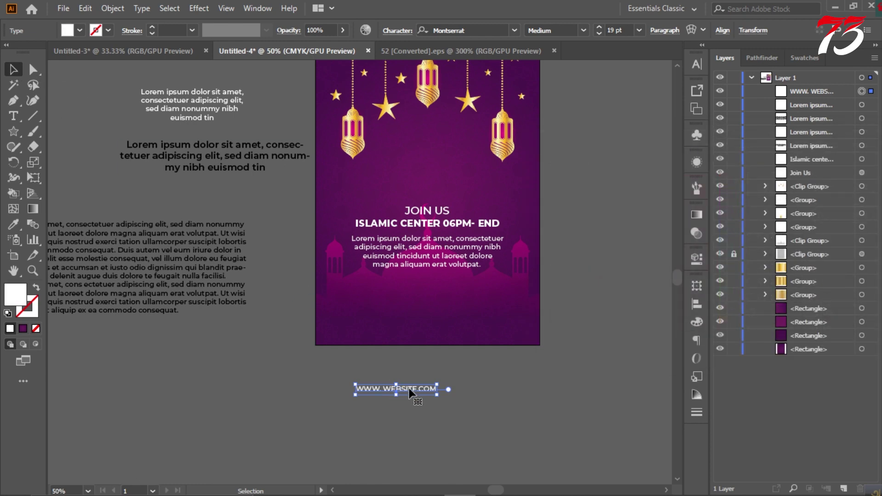
pyautogui.moveTo(410, 393); pyautogui.dragTo(441, 331)
# Offset the background rectangle by -20 pt and turn it into margin guides
pyautogui.click(863, 349)
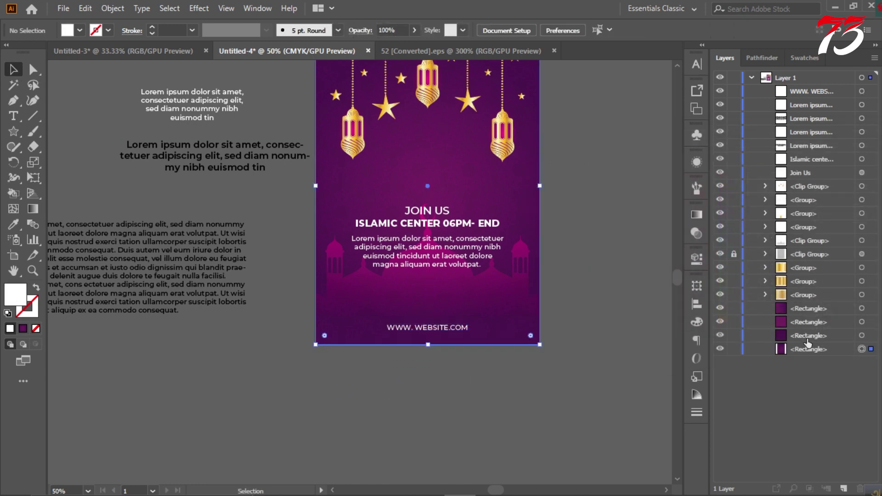
pyautogui.click(112, 8)
pyautogui.click(368, 362)
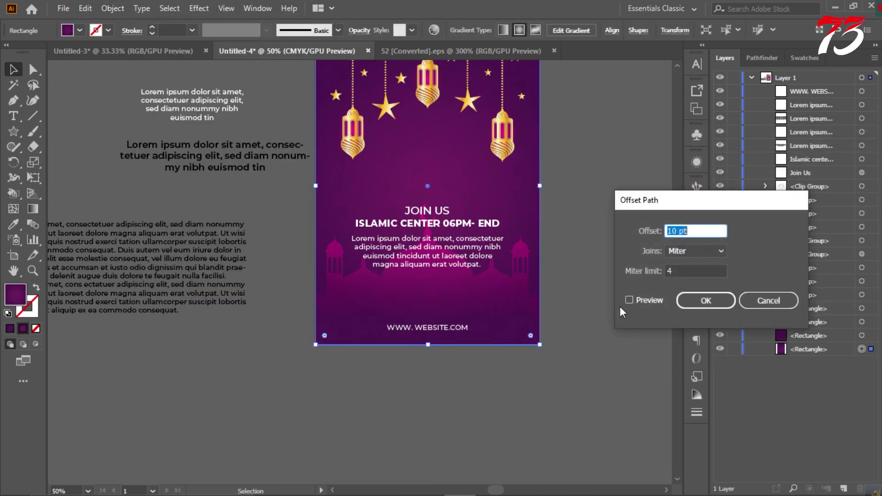
pyautogui.click(629, 300)
pyautogui.doubleClick(678, 232)
pyautogui.write('-20 pt')
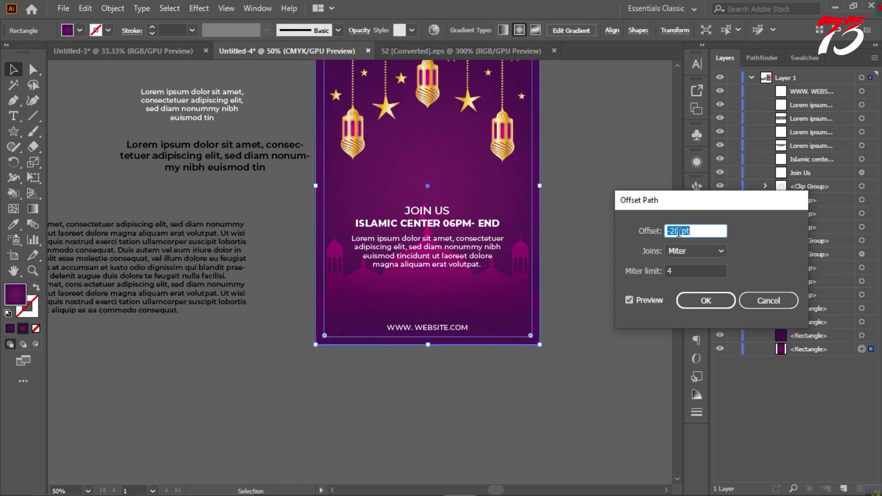
pyautogui.click(704, 301)
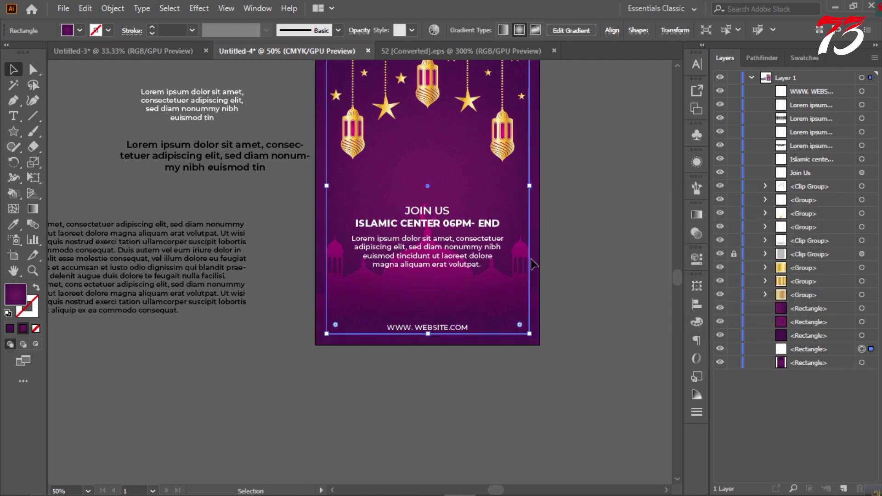
pyautogui.rightClick(532, 264)
pyautogui.click(590, 396)
# Snap the website text onto the bottom margin guide
pyautogui.scroll(4, 461, 260)
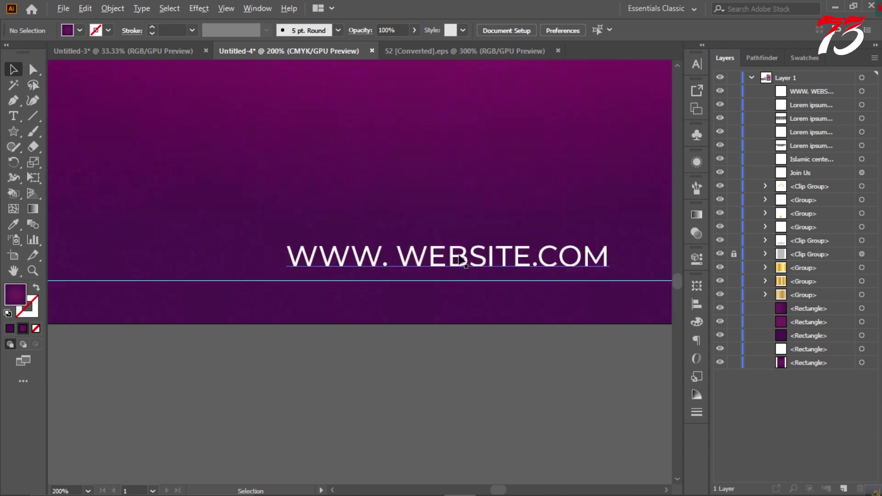
pyautogui.moveTo(461, 260); pyautogui.dragTo(450, 267)
pyautogui.click(448, 353)
pyautogui.scroll(-2, 451, 355)
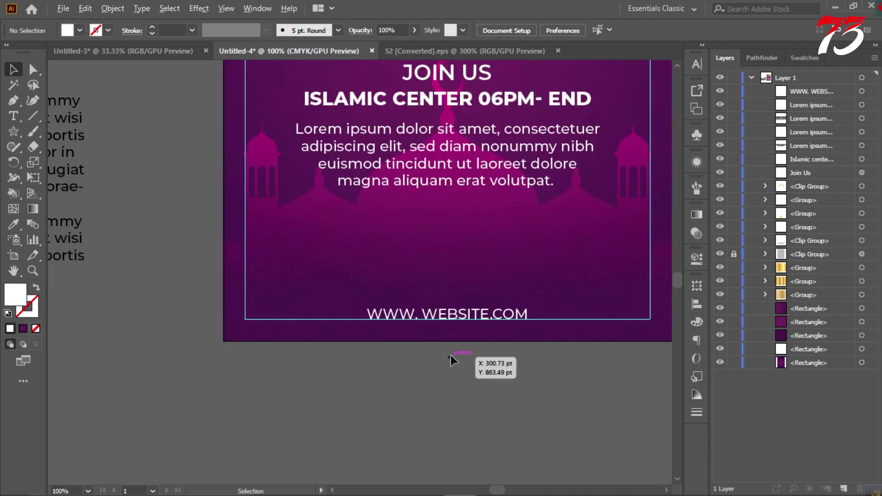
# Move the JOIN US, ISLAMIC CENTER and Lorem ipsum text lower and scale it larger
pyautogui.click(473, 188)
pyautogui.scroll(2, 473, 188)
pyautogui.keyDown('shift'); pyautogui.click(467, 147); pyautogui.keyUp('shift')
pyautogui.keyDown('shift'); pyautogui.click(469, 128); pyautogui.keyUp('shift')
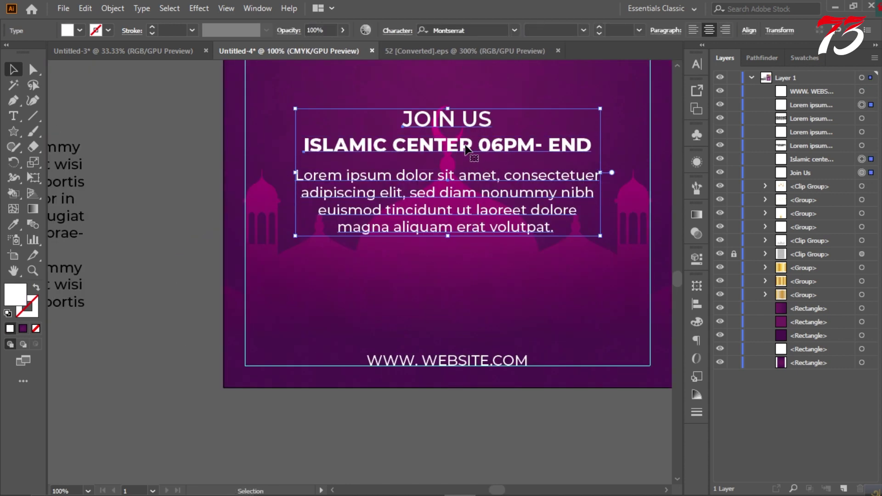
pyautogui.moveTo(466, 147); pyautogui.dragTo(466, 227)
pyautogui.scroll(-2, 466, 226)
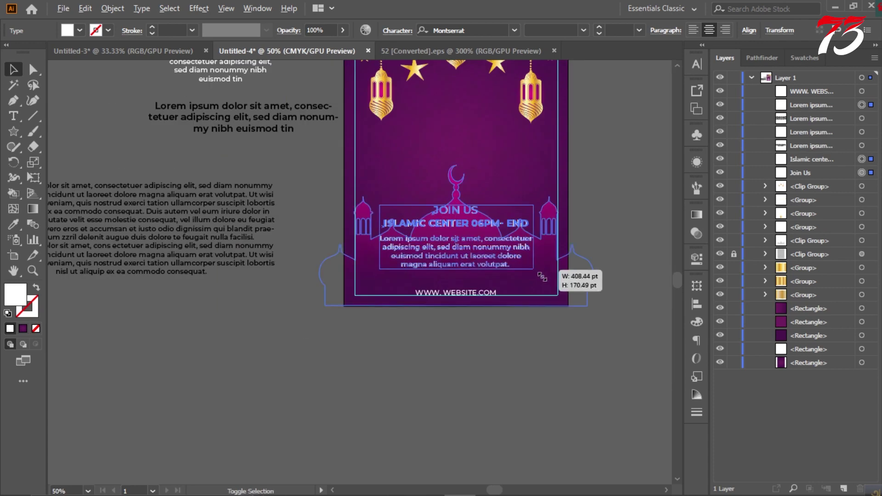
pyautogui.moveTo(542, 277); pyautogui.dragTo(544, 299)
pyautogui.click(589, 208)
# Set the website text's tracking to 200
pyautogui.scroll(2, 599, 292)
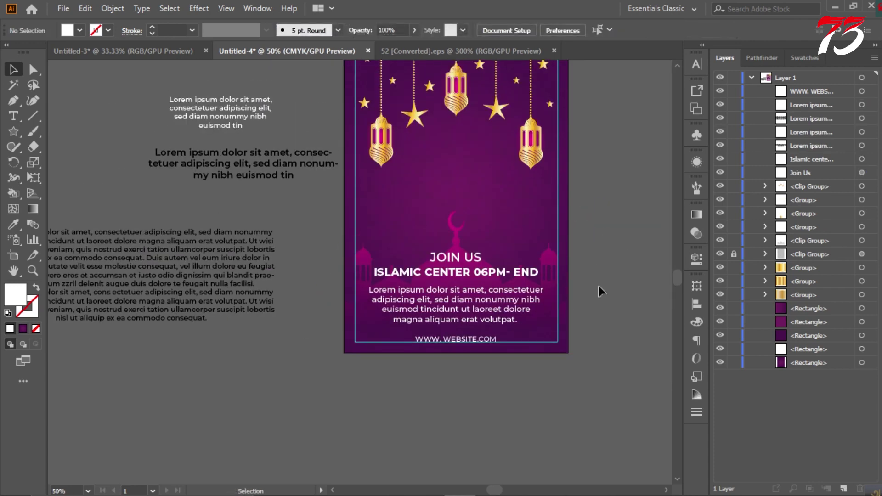
pyautogui.scroll(1, 599, 287)
pyautogui.press('t')
pyautogui.moveTo(355, 357); pyautogui.dragTo(464, 358)
pyautogui.hotkey('ctrl', 't')
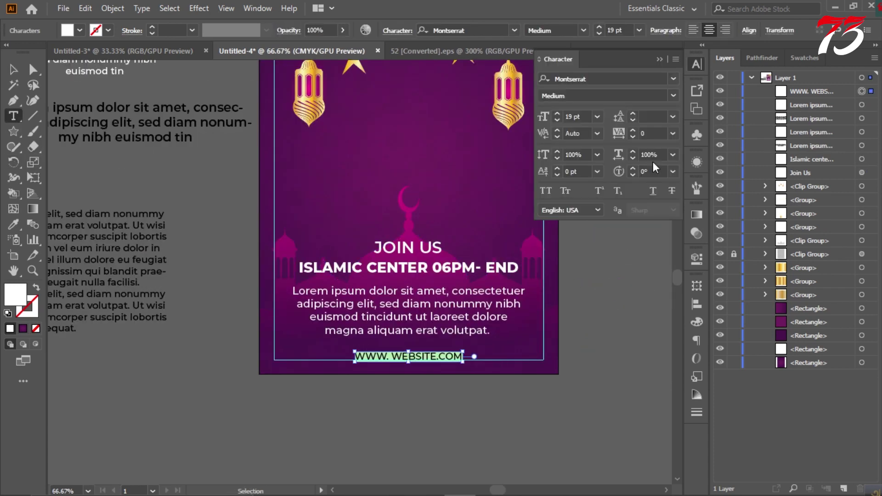
pyautogui.write('200')
pyautogui.press('Return')
pyautogui.press('Escape')
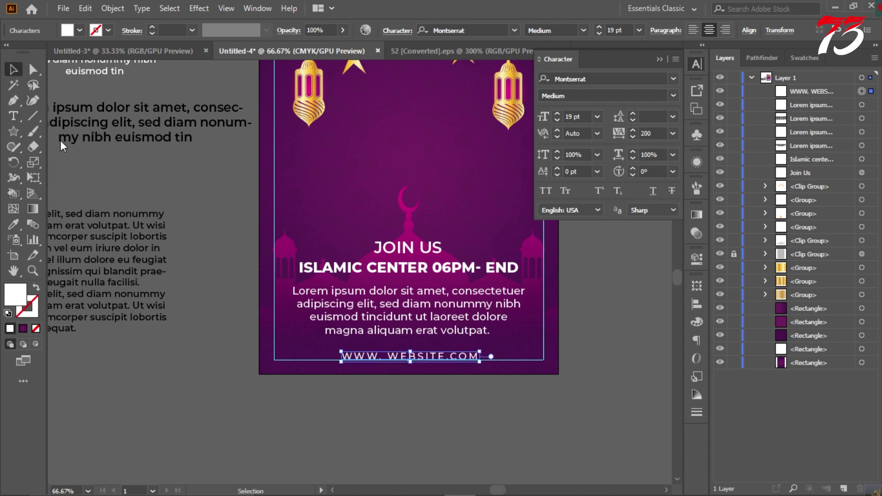
# Hide the margin guides
pyautogui.click(384, 404)
pyautogui.scroll(-2, 385, 404)
pyautogui.rightClick(528, 120)
pyautogui.click(571, 223)
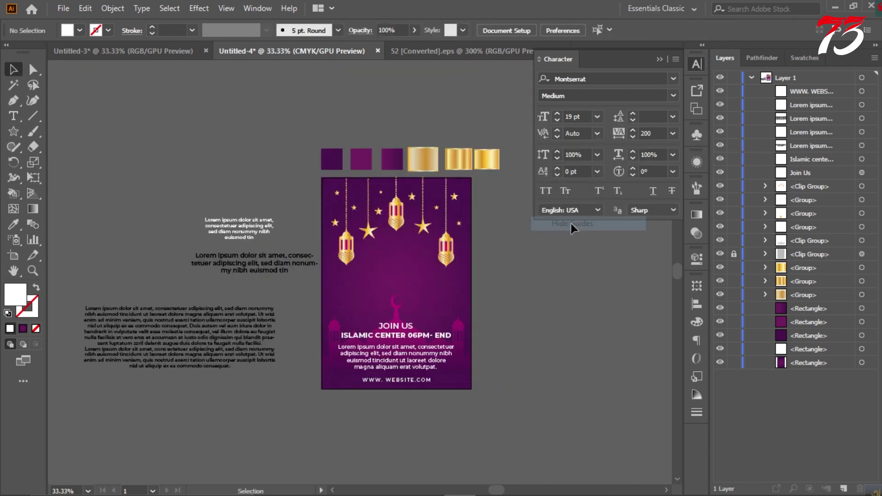
# Draw a white circle left of the flyer and duplicate it offset up-right
pyautogui.click(661, 69)
pyautogui.scroll(1, 393, 287)
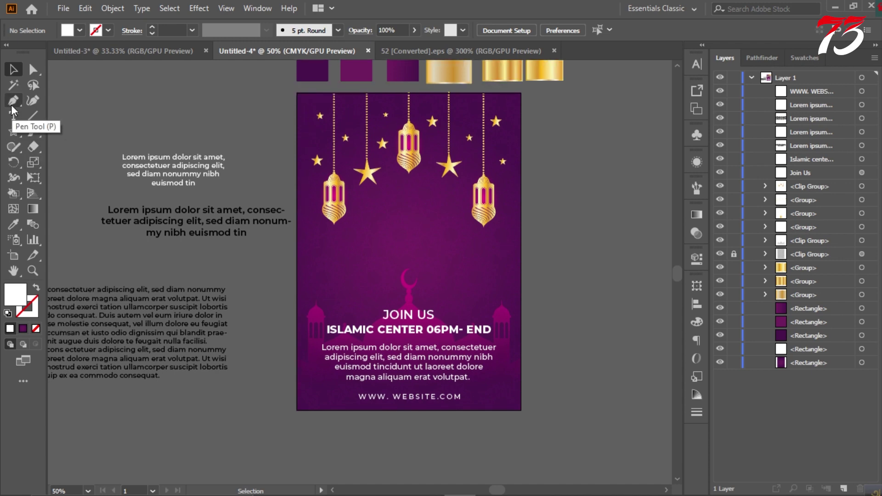
pyautogui.click(13, 147)
pyautogui.click(13, 147)
pyautogui.click(13, 131)
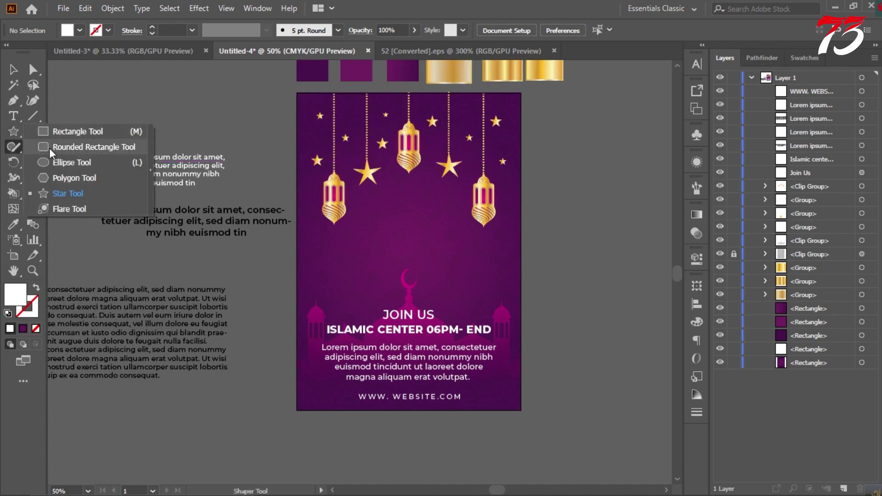
pyautogui.click(60, 163)
pyautogui.scroll(-1, 478, 169)
pyautogui.scroll(2, 205, 218)
pyautogui.scroll(1, 205, 217)
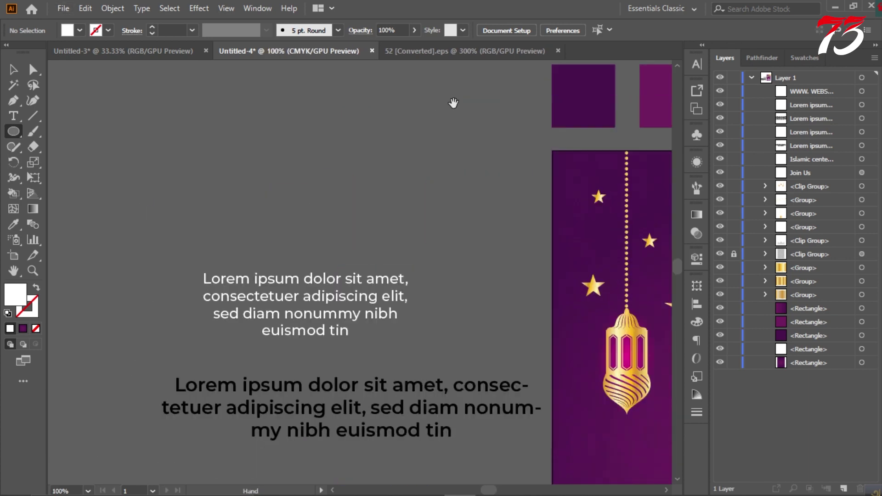
pyautogui.moveTo(336, 169); pyautogui.dragTo(409, 170)
pyautogui.press('v')
pyautogui.moveTo(343, 197)
pyautogui.mouseDown()
pyautogui.moveTo(366, 184)
pyautogui.moveTo(364, 171)
pyautogui.mouseUp()
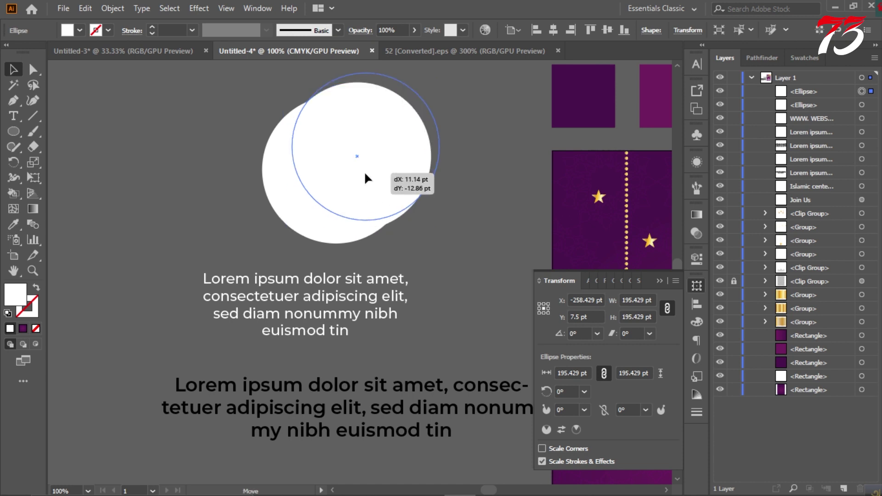
# Carve a crescent from the overlapping circles with Shape Builder and rotate it points-up
pyautogui.moveTo(471, 150); pyautogui.dragTo(120, 220)
pyautogui.press('k')
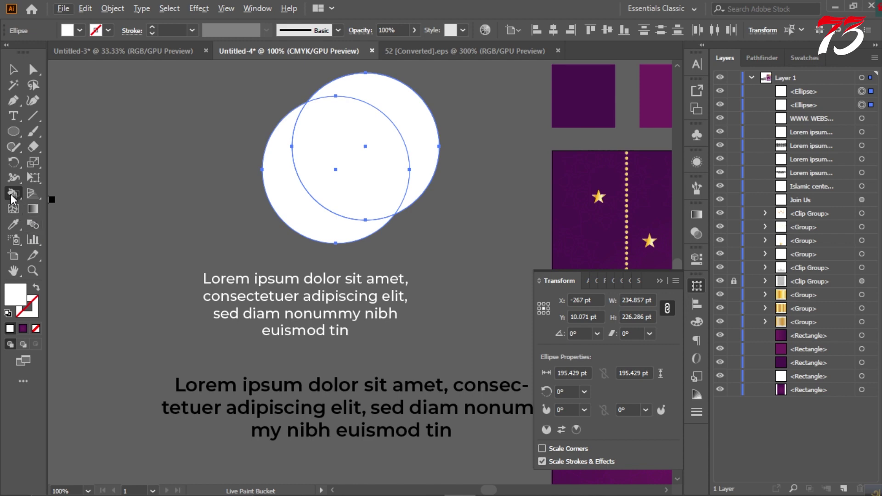
pyautogui.moveTo(12, 197); pyautogui.dragTo(69, 193)
pyautogui.moveTo(354, 184); pyautogui.dragTo(311, 233)
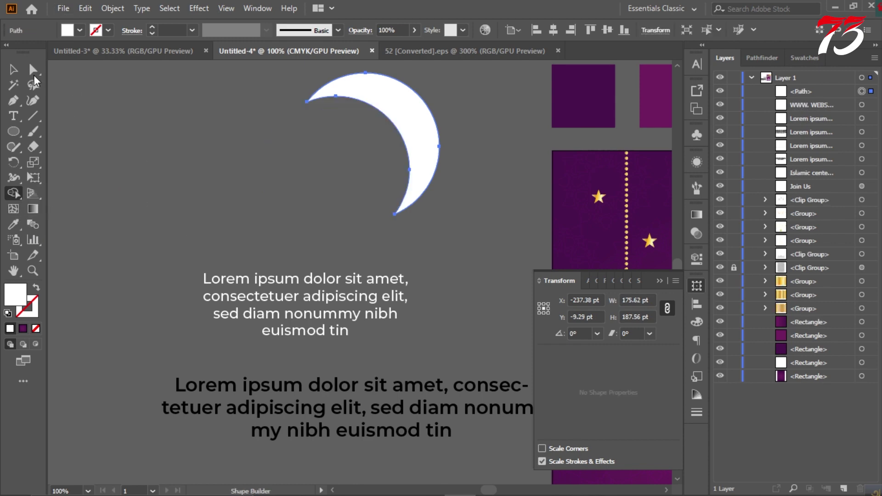
pyautogui.click(13, 69)
pyautogui.moveTo(448, 218)
pyautogui.mouseDown()
pyautogui.moveTo(309, 170)
pyautogui.moveTo(297, 147)
pyautogui.mouseUp()
# Draw a pen curve from the crescent's left tip, through its bottom, to the right tip
pyautogui.hotkey('ctrl', '=')
pyautogui.hotkey('ctrl', '=')
pyautogui.hotkey('ctrl', 'shift', 'a')
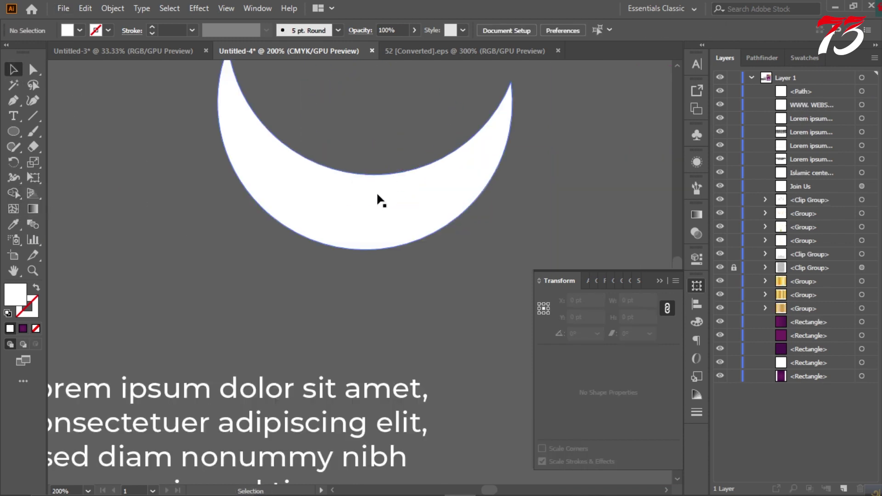
pyautogui.moveTo(379, 199); pyautogui.dragTo(385, 136)
pyautogui.scroll(1, 575, 228)
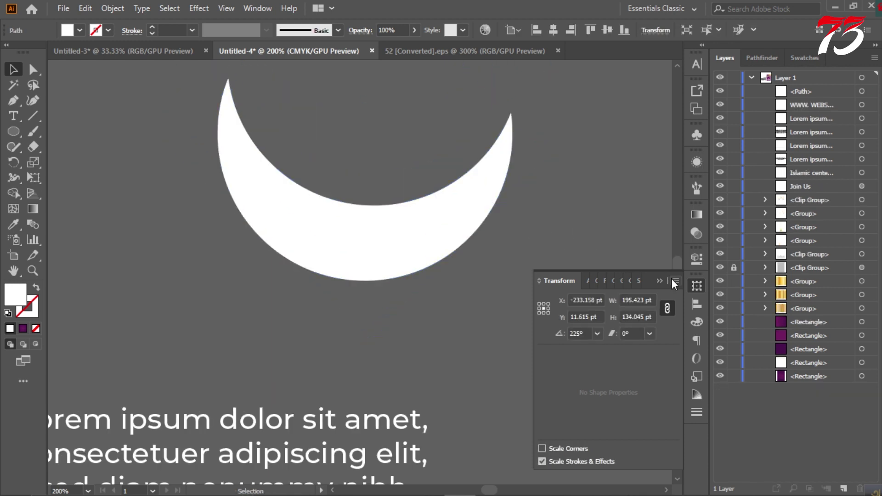
pyautogui.hotkey('ctrl', 'shift', 'a')
pyautogui.press('p')
pyautogui.click(228, 79)
pyautogui.hotkey('ctrl', '-')
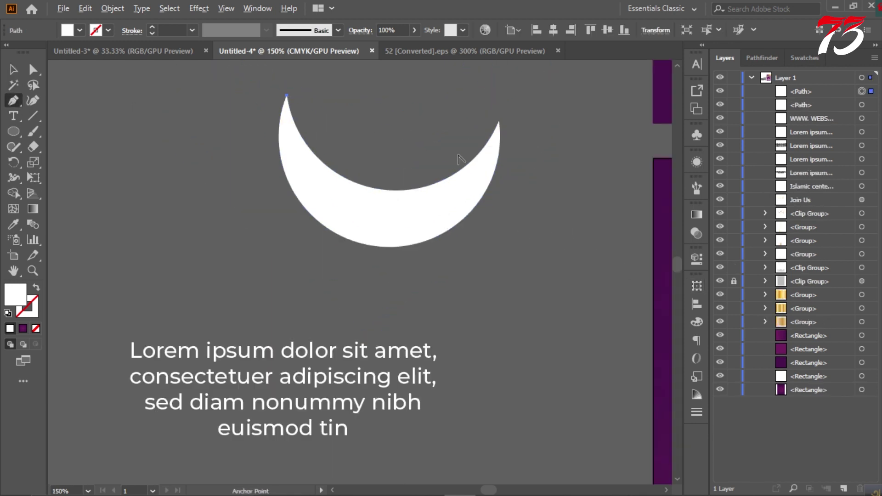
pyautogui.moveTo(380, 246); pyautogui.dragTo(488, 309)
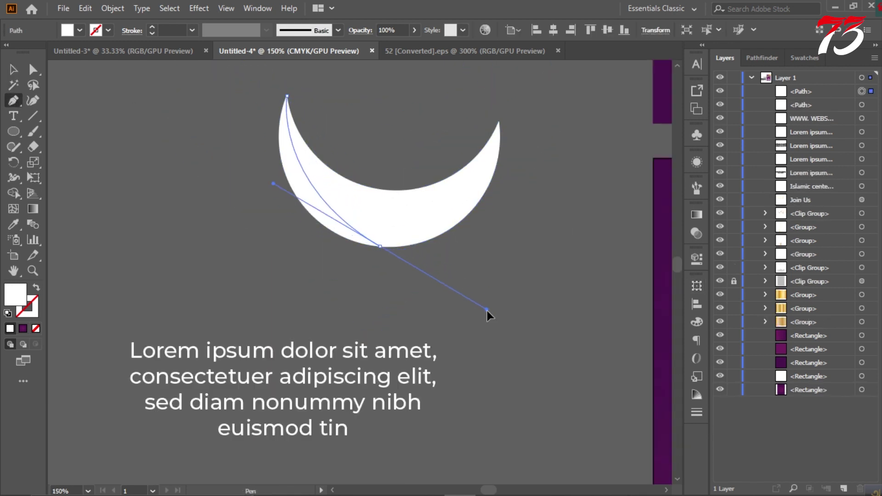
pyautogui.hotkey('ctrl', 'z')
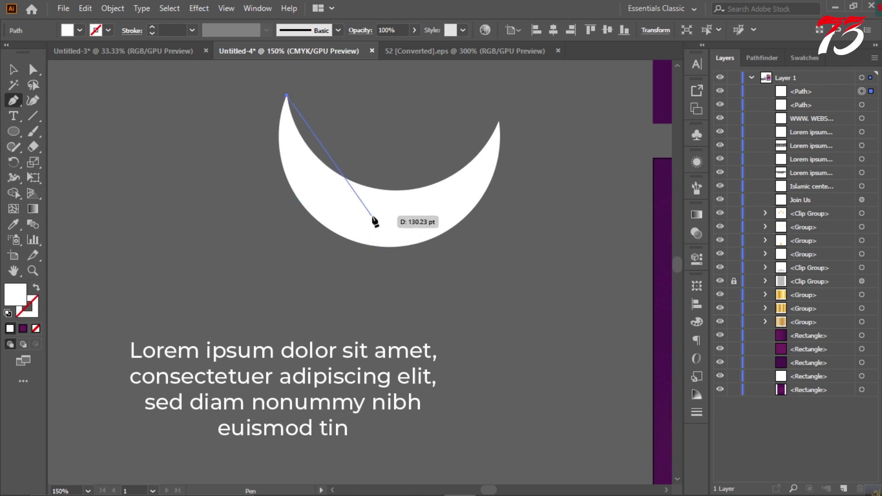
pyautogui.moveTo(376, 219)
pyautogui.mouseDown()
pyautogui.moveTo(487, 249)
pyautogui.moveTo(479, 242)
pyautogui.mouseUp()
pyautogui.click(499, 121)
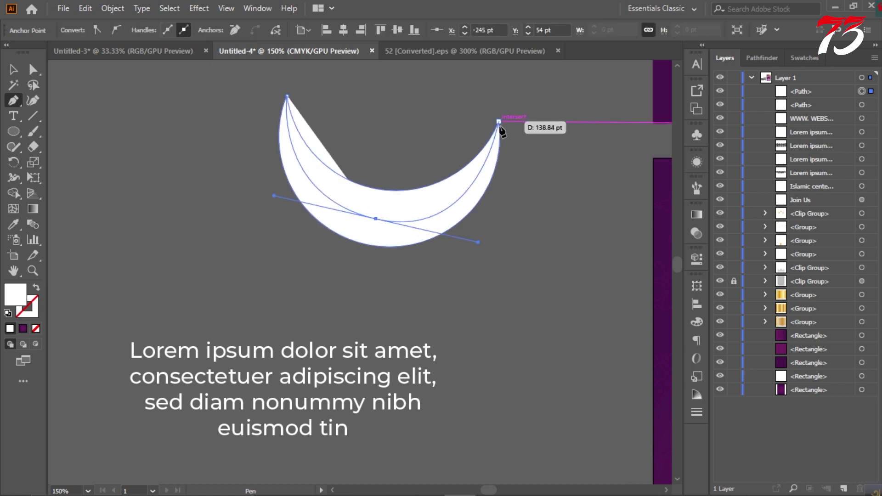
pyautogui.moveTo(499, 122); pyautogui.dragTo(151, 195)
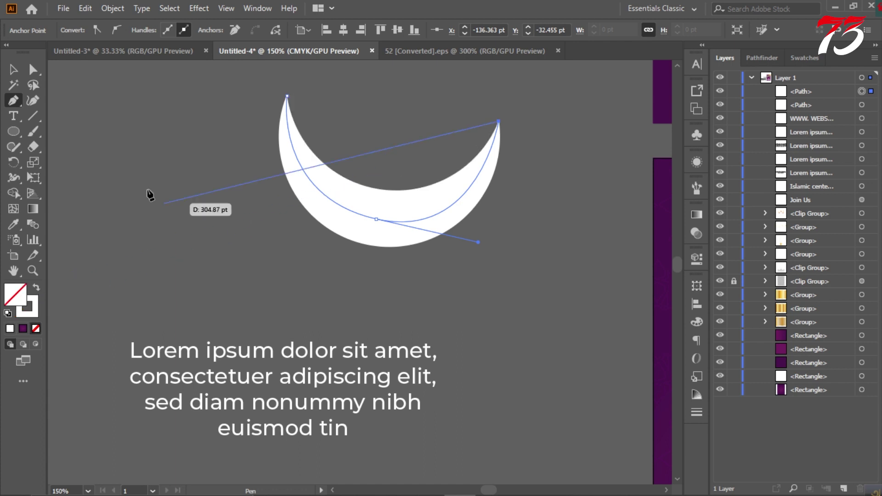
# Smooth the curve's bottom anchor handles and select both the curve and crescent
pyautogui.press('a')
pyautogui.hotkey('ctrl', '=')
pyautogui.click(371, 227)
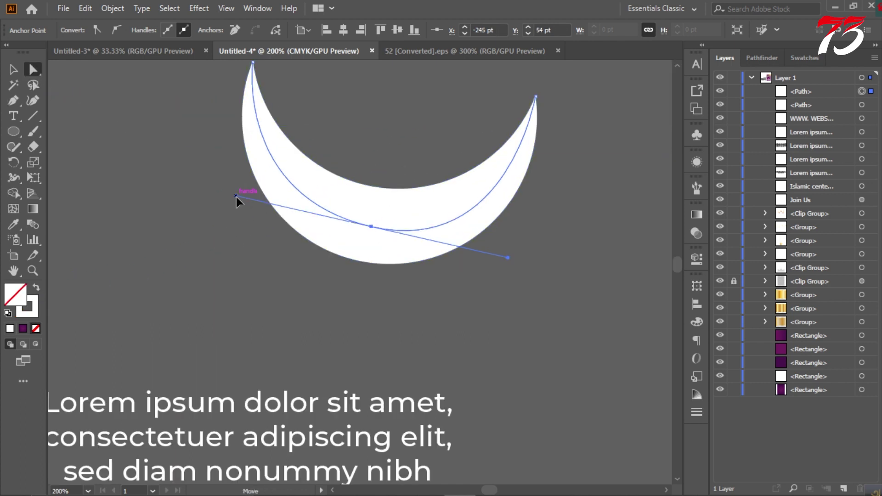
pyautogui.moveTo(508, 257); pyautogui.dragTo(514, 247)
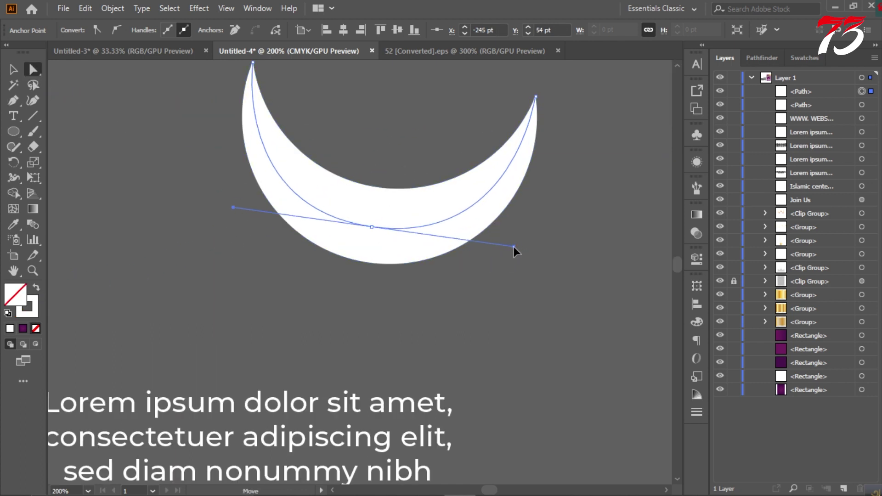
pyautogui.click(15, 71)
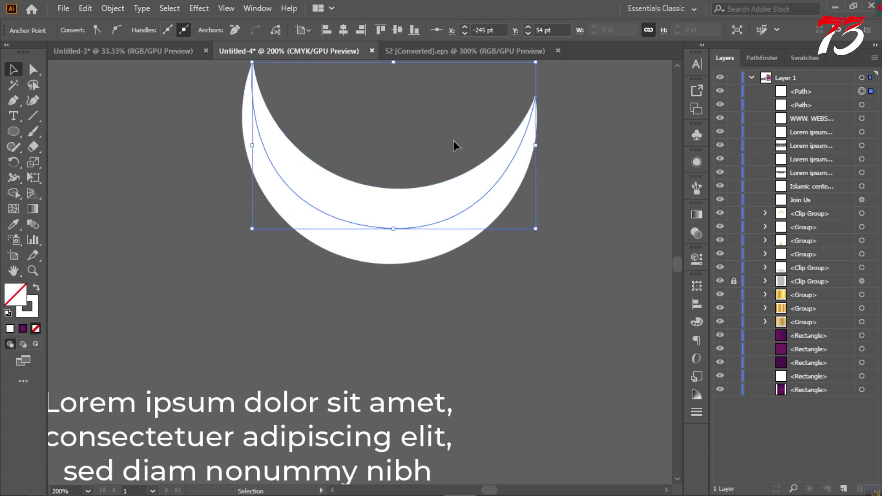
pyautogui.moveTo(422, 271); pyautogui.dragTo(749, 69)
# Divide and ungroup the crescent, then fill its bands with gold and pale gold gradients
pyautogui.click(749, 125)
pyautogui.rightClick(459, 150)
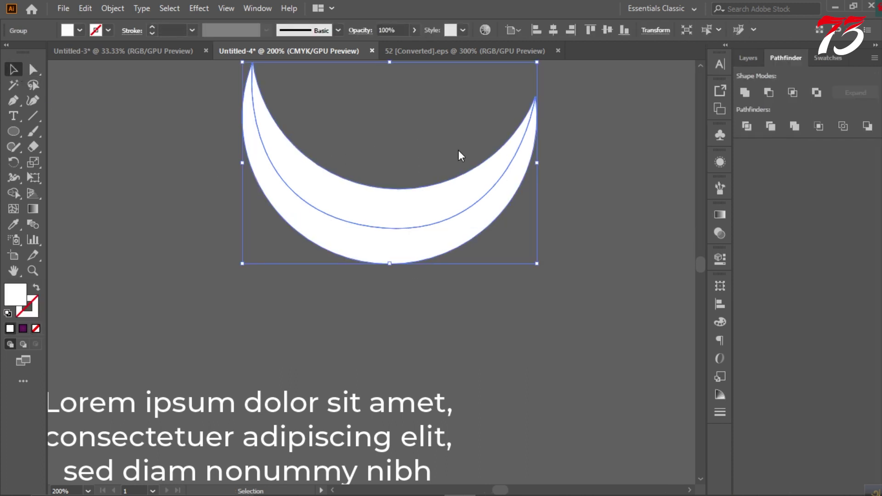
pyautogui.click(610, 252)
pyautogui.moveTo(506, 206); pyautogui.dragTo(480, 241)
pyautogui.scroll(-3, 480, 242)
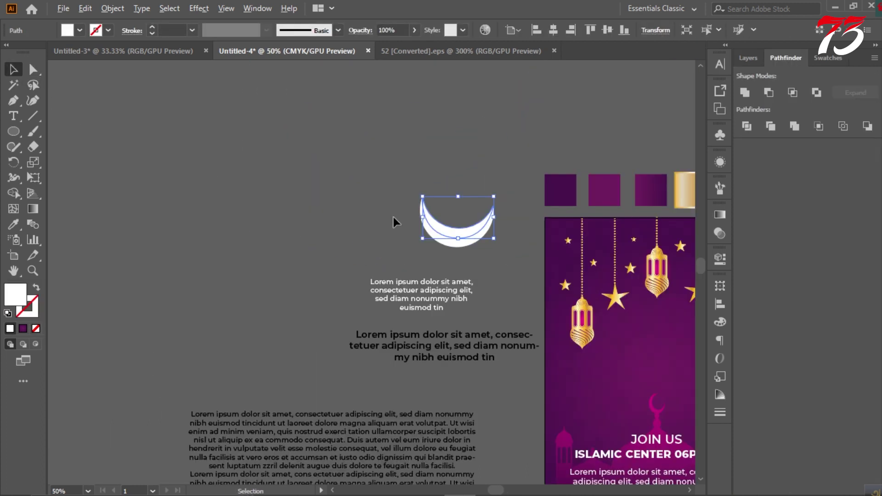
pyautogui.scroll(1, 393, 216)
pyautogui.press('i')
pyautogui.click(629, 193)
pyautogui.scroll(1, 322, 251)
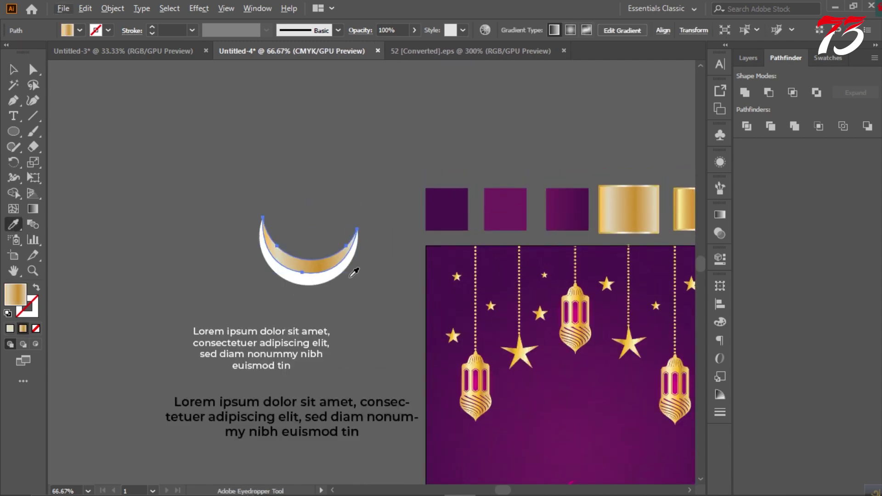
pyautogui.keyDown('ctrl'); pyautogui.click(327, 280); pyautogui.keyUp('ctrl')
pyautogui.click(696, 206)
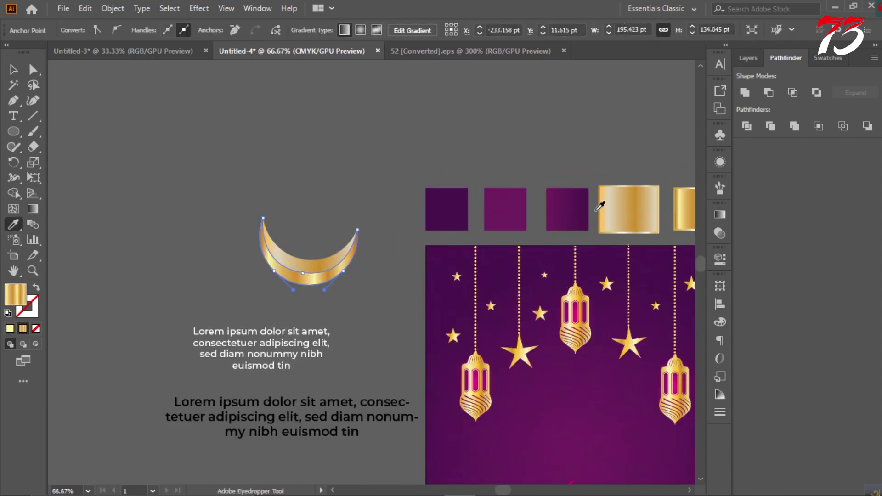
pyautogui.press('v')
# Tilt the gold crescent slightly and place it between the lanterns on the flyer
pyautogui.click(129, 151)
pyautogui.scroll(-1, 217, 189)
pyautogui.keyDown('alt'); pyautogui.scroll(1, 217, 189); pyautogui.keyUp('alt')
pyautogui.keyDown('alt'); pyautogui.scroll(1, 209, 128); pyautogui.keyUp('alt')
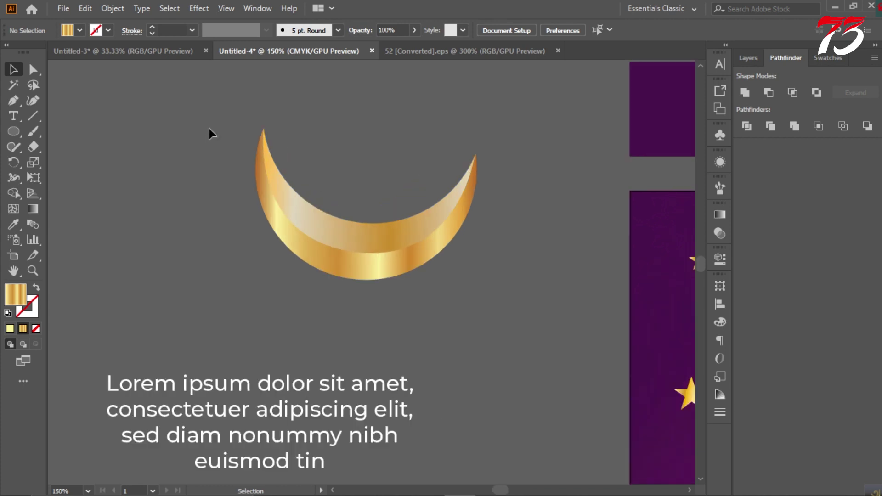
pyautogui.moveTo(209, 128)
pyautogui.mouseDown()
pyautogui.moveTo(497, 289)
pyautogui.moveTo(438, 335)
pyautogui.mouseUp()
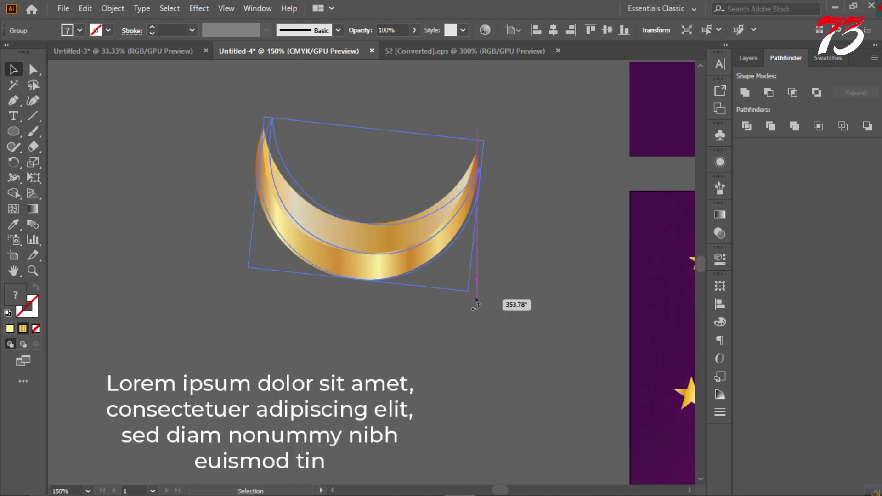
pyautogui.click(300, 298)
pyautogui.keyDown('alt'); pyautogui.scroll(-4, 300, 298); pyautogui.keyUp('alt')
pyautogui.moveTo(317, 278)
pyautogui.mouseDown()
pyautogui.moveTo(464, 374)
pyautogui.moveTo(452, 365)
pyautogui.mouseUp()
pyautogui.keyDown('alt'); pyautogui.scroll(2, 494, 341); pyautogui.keyUp('alt')
pyautogui.moveTo(494, 340); pyautogui.dragTo(489, 343)
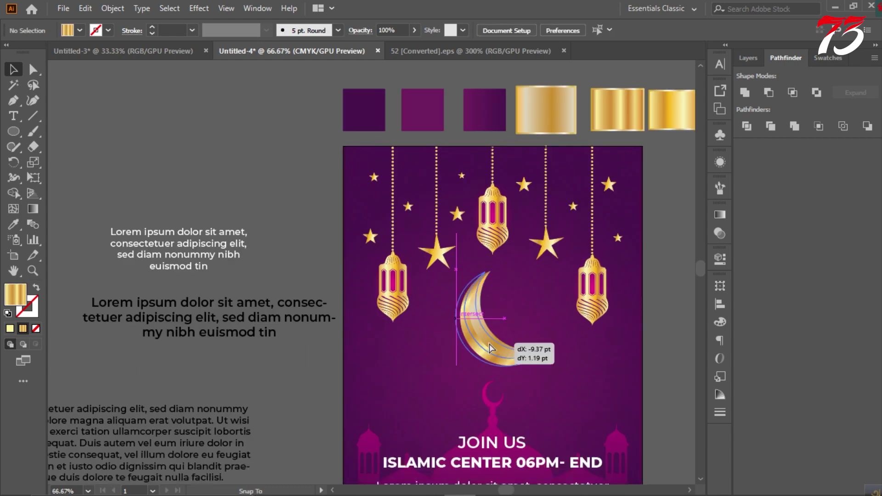
pyautogui.keyDown('alt'); pyautogui.scroll(-1, 489, 344); pyautogui.keyUp('alt')
pyautogui.scroll(-1, 613, 313)
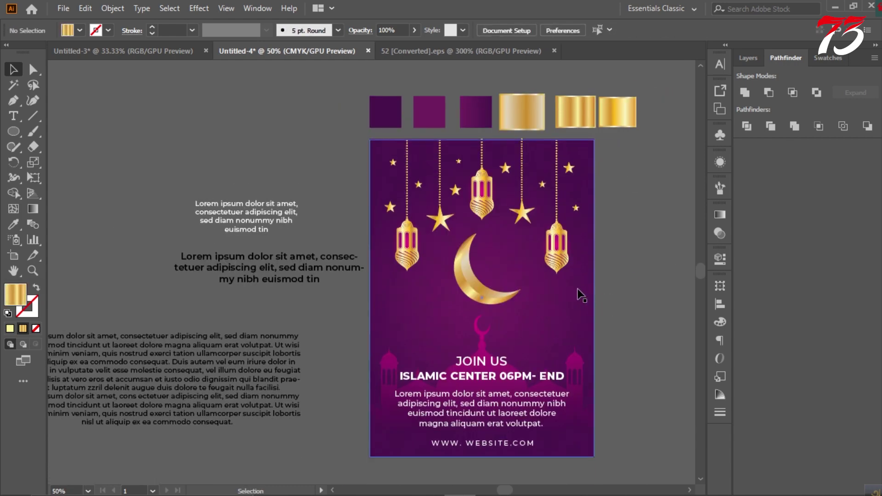
# Add 'Eid Mubarak' text beside the crescent in the ISLAMIC CENTER text style
pyautogui.press('t')
pyautogui.keyDown('alt'); pyautogui.scroll(1, 509, 297); pyautogui.keyUp('alt')
pyautogui.click(485, 233)
pyautogui.scroll(1, 547, 254)
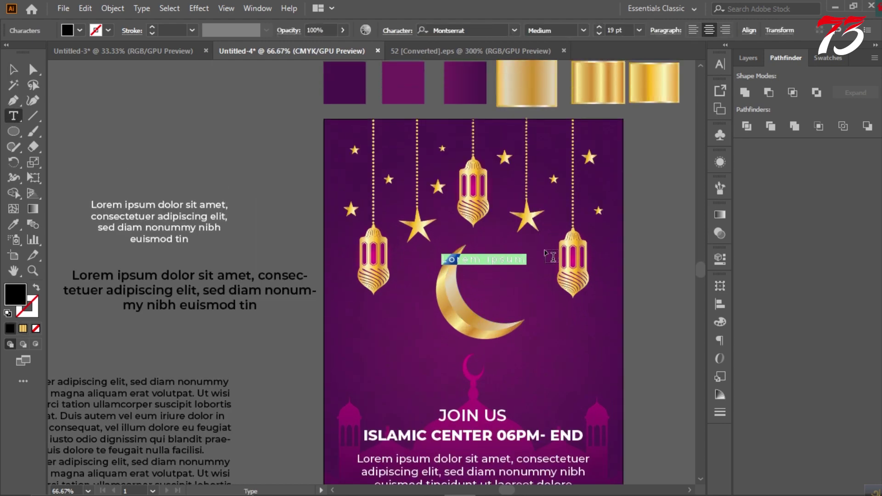
pyautogui.click(450, 434)
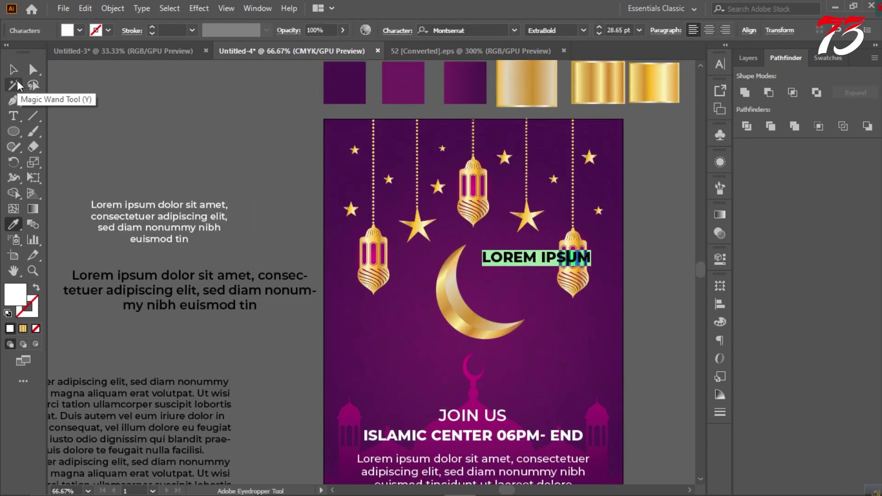
pyautogui.press('BackSpace')
pyautogui.write('EID MUBARAK')
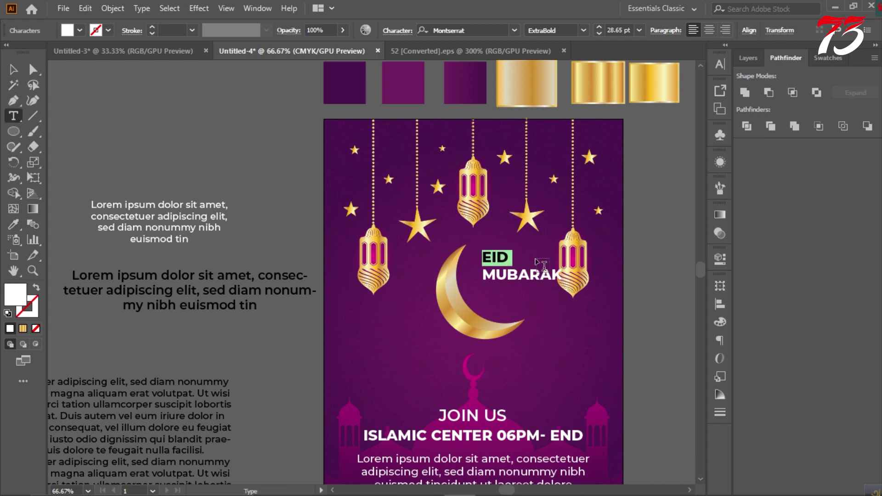
pyautogui.moveTo(483, 258); pyautogui.dragTo(562, 275)
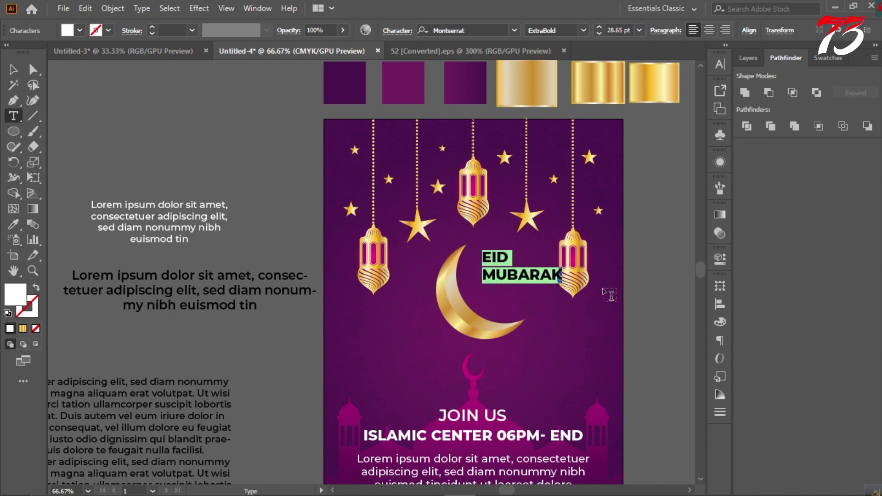
# Turn off All Caps and set the heading font to Christmas Wish Calligraphy
pyautogui.hotkey('ctrl', 't')
pyautogui.click(569, 191)
pyautogui.click(492, 260)
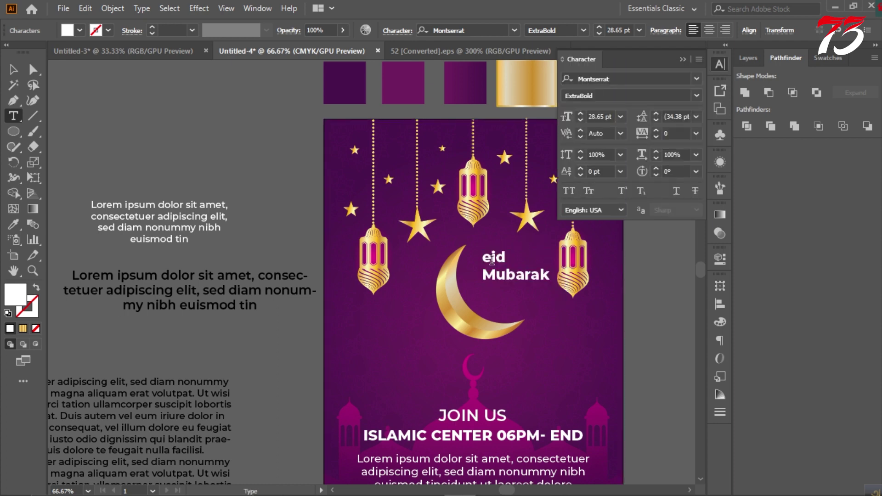
pyautogui.hotkey('ctrl', 'a')
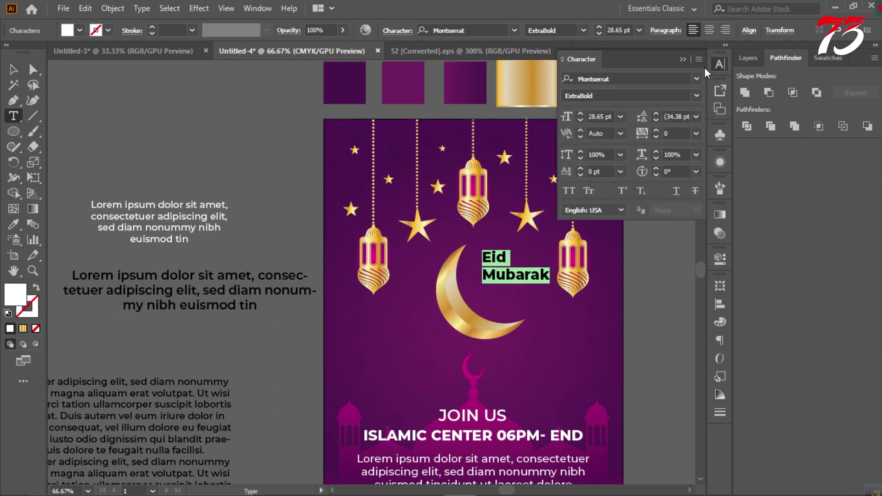
pyautogui.click(697, 78)
pyautogui.scroll(-5, 754, 301)
pyautogui.scroll(-4, 754, 302)
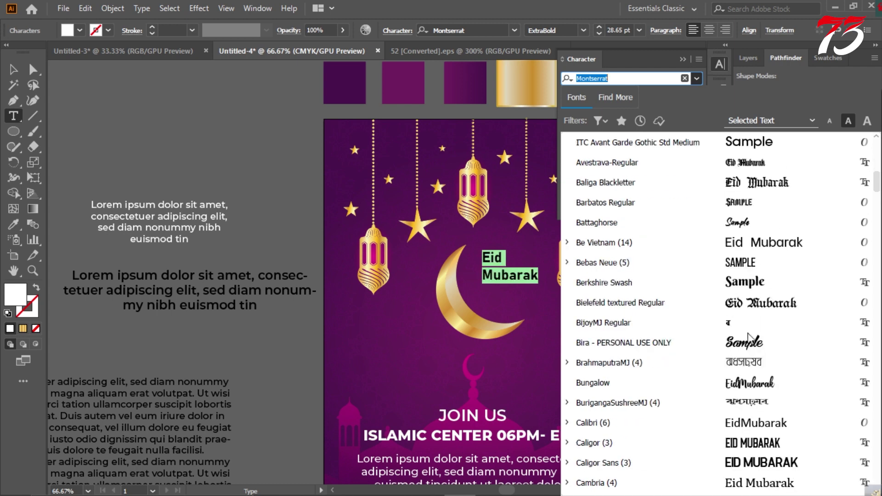
pyautogui.scroll(-4, 754, 303)
pyautogui.scroll(-5, 756, 317)
pyautogui.scroll(3, 757, 318)
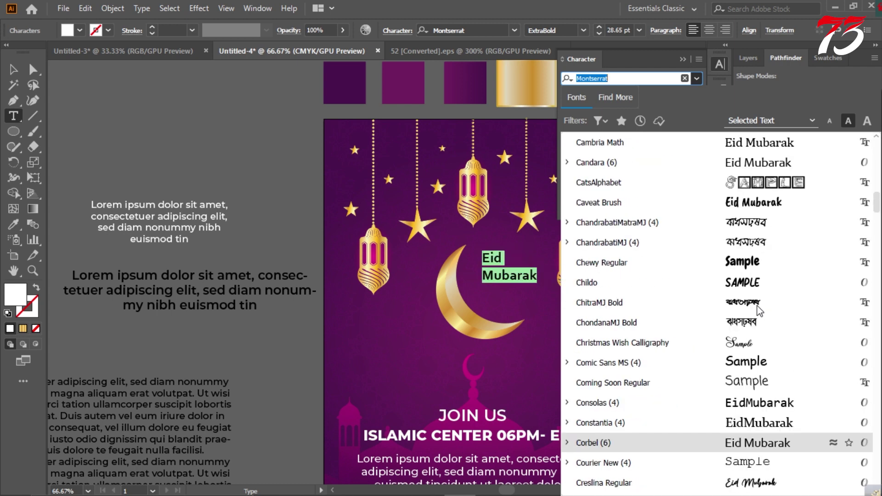
pyautogui.click(742, 349)
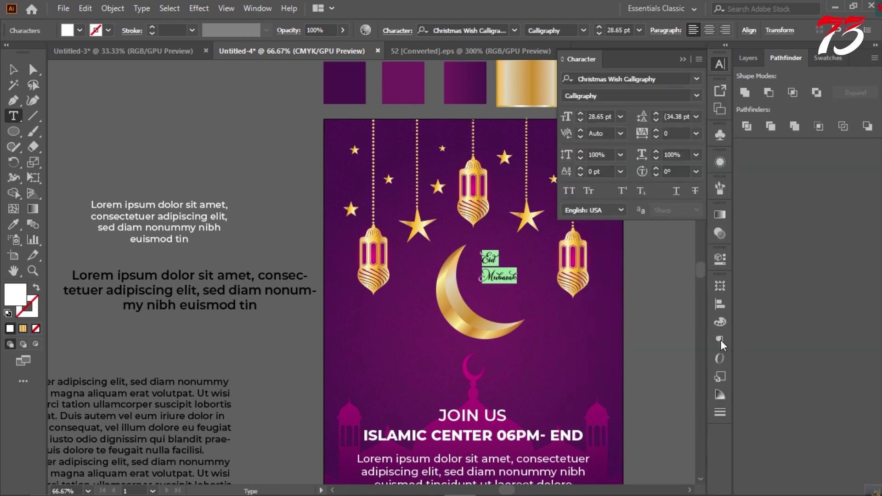
# Enlarge the Eid Mubarak heading on the flyer
pyautogui.click(13, 69)
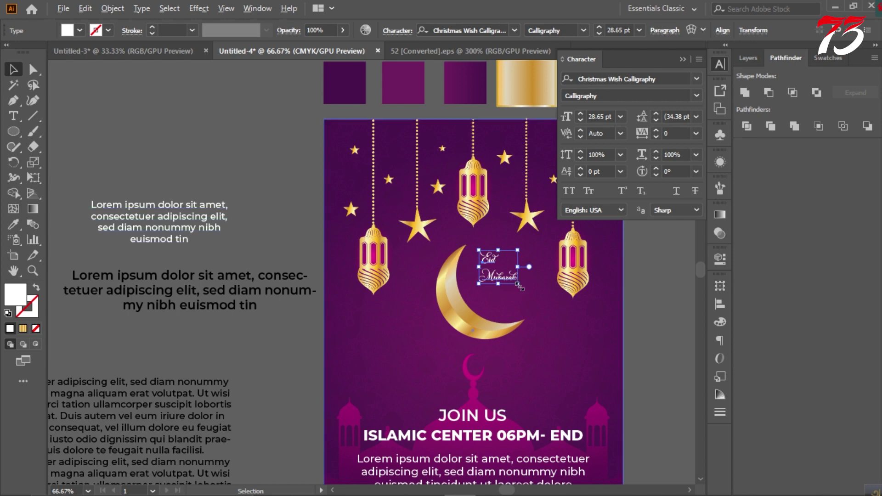
pyautogui.moveTo(520, 287); pyautogui.dragTo(534, 306)
pyautogui.hotkey('ctrl', '=')
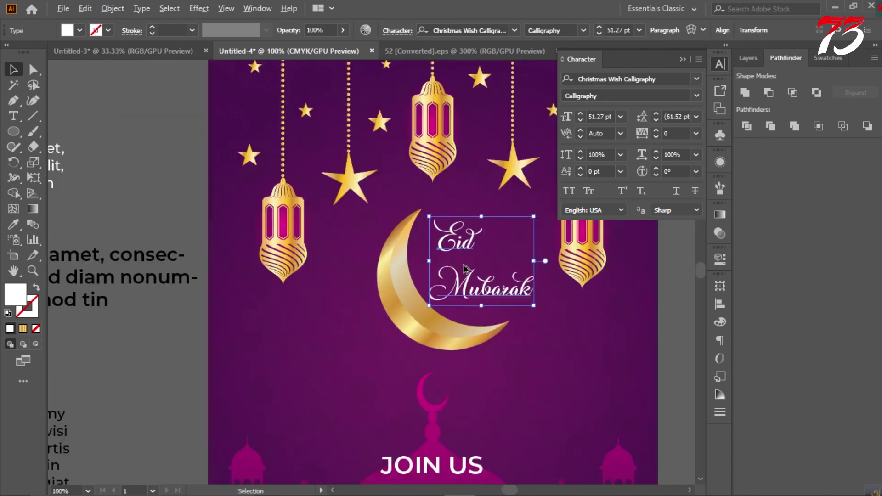
pyautogui.hotkey('ctrl', '-')
pyautogui.click(646, 275)
pyautogui.click(683, 59)
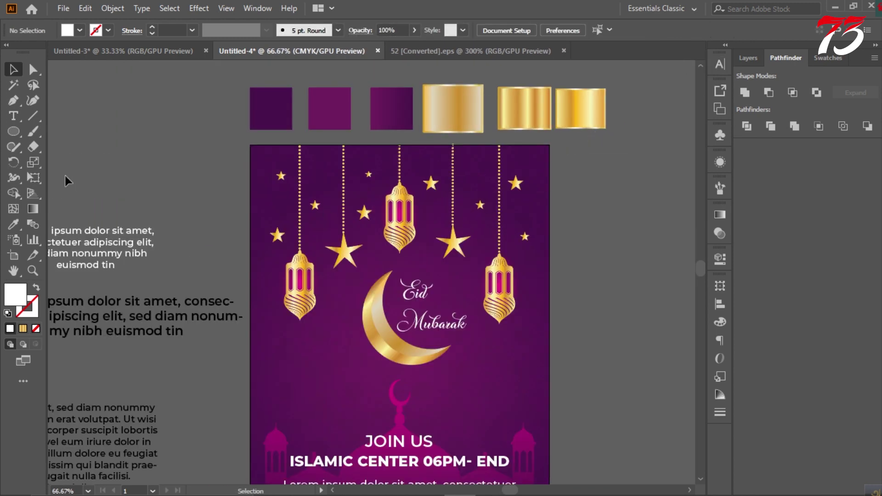
# Shift the Eid Mubarak heading to the right
pyautogui.doubleClick(426, 281)
pyautogui.hotkey('ctrl', 'a')
pyautogui.press('Escape')
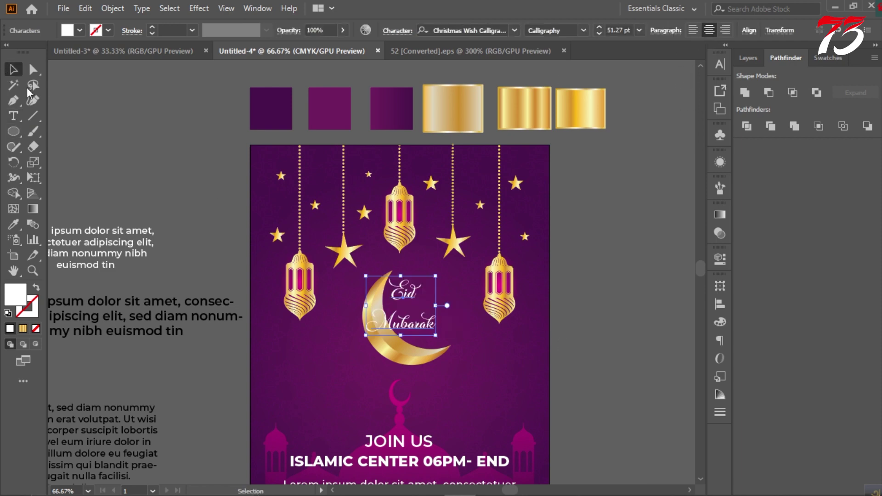
pyautogui.hotkey('ctrl', '=')
pyautogui.hotkey('ctrl', '=')
pyautogui.moveTo(449, 276); pyautogui.dragTo(494, 275)
pyautogui.hotkey('ctrl', '-')
pyautogui.hotkey('ctrl', '-')
pyautogui.hotkey('ctrl', '-')
pyautogui.click(591, 278)
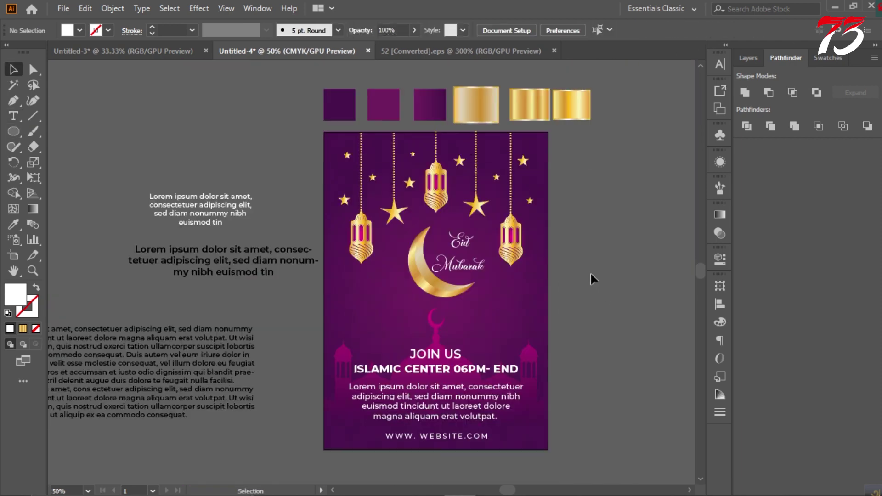
# Move the crescent moon and heading together to the left and nudge them into place
pyautogui.hotkey('ctrl', '=')
pyautogui.click(394, 244)
pyautogui.moveTo(464, 250); pyautogui.dragTo(428, 251)
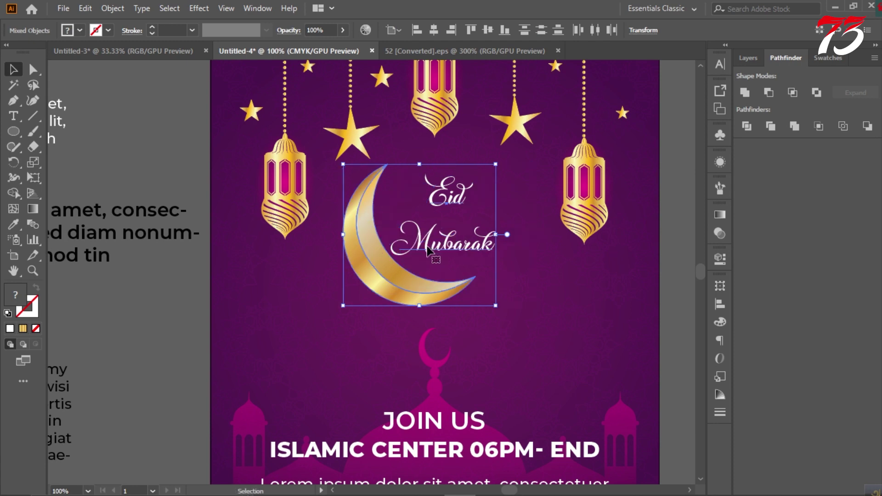
pyautogui.hotkey('ctrl', '-')
pyautogui.hotkey('ctrl', '-')
pyautogui.hotkey('ctrl', '=')
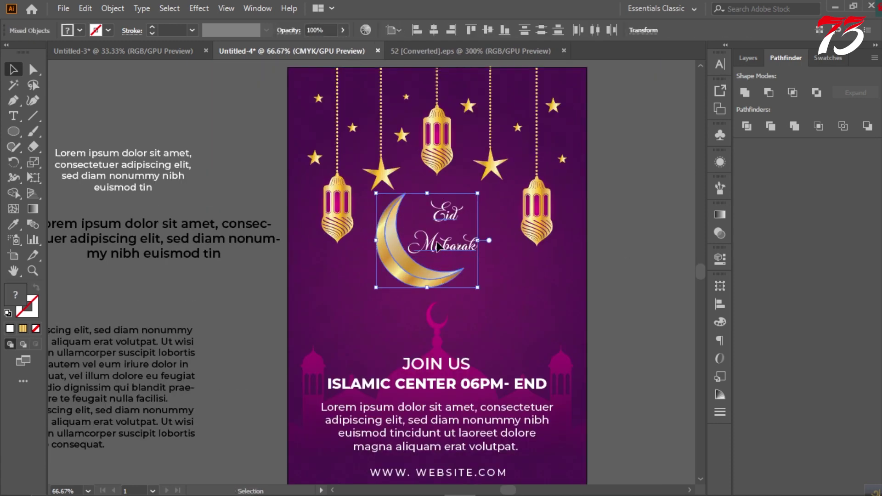
pyautogui.moveTo(437, 246); pyautogui.dragTo(430, 243)
# Reposition the crescent moon and rotate it counter-clockwise
pyautogui.click(505, 273)
pyautogui.hotkey('ctrl', '=')
pyautogui.moveTo(396, 287); pyautogui.dragTo(395, 302)
pyautogui.moveTo(477, 280); pyautogui.dragTo(501, 252)
pyautogui.moveTo(396, 296); pyautogui.dragTo(399, 299)
pyautogui.click(635, 257)
pyautogui.hotkey('ctrl', '-')
pyautogui.hotkey('ctrl', '-')
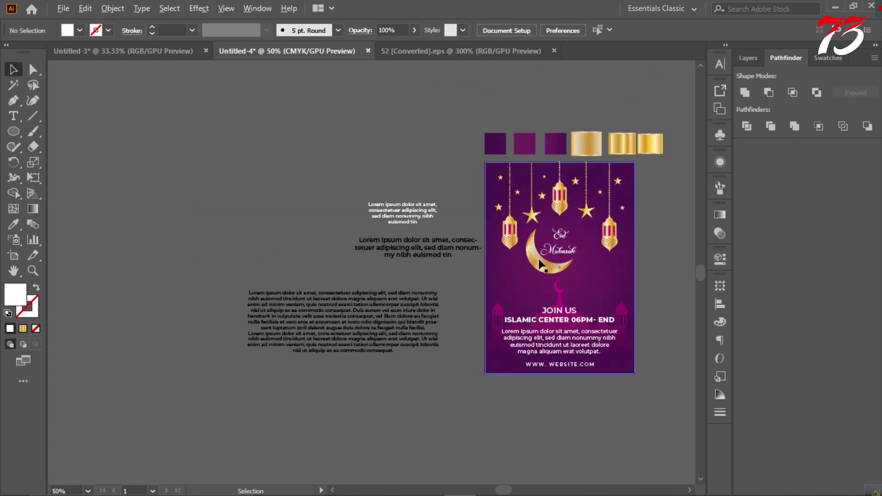
# Delete the gold crescent and scale the Eid Mubarak heading up much larger
pyautogui.click(541, 265)
pyautogui.press('Delete')
pyautogui.hotkey('ctrl', '=')
pyautogui.click(506, 265)
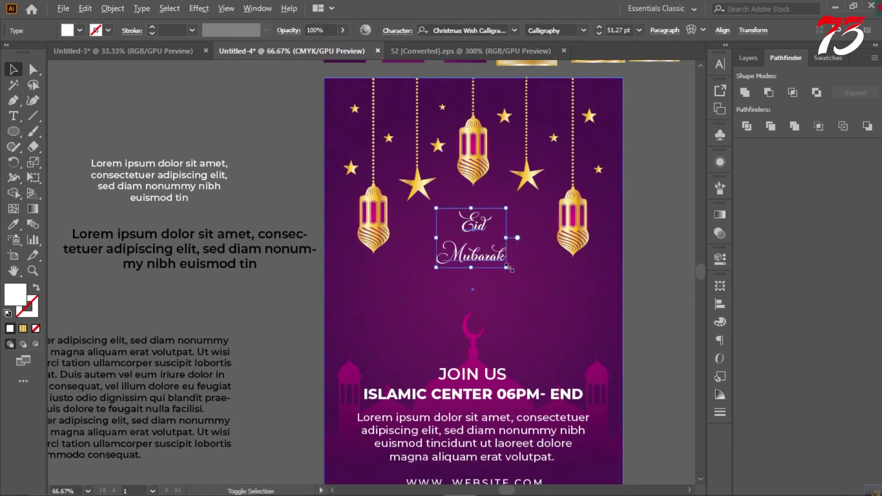
pyautogui.moveTo(507, 267); pyautogui.dragTo(528, 307)
pyautogui.moveTo(471, 232); pyautogui.dragTo(476, 234)
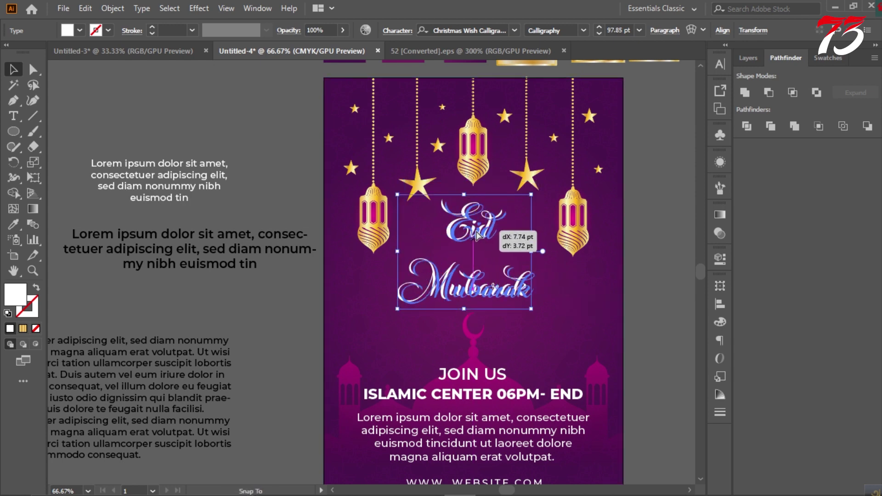
# Set the heading text's leading to 85 pt in the Character panel
pyautogui.doubleClick(477, 234)
pyautogui.hotkey('ctrl', 'a')
pyautogui.hotkey('ctrl', 't')
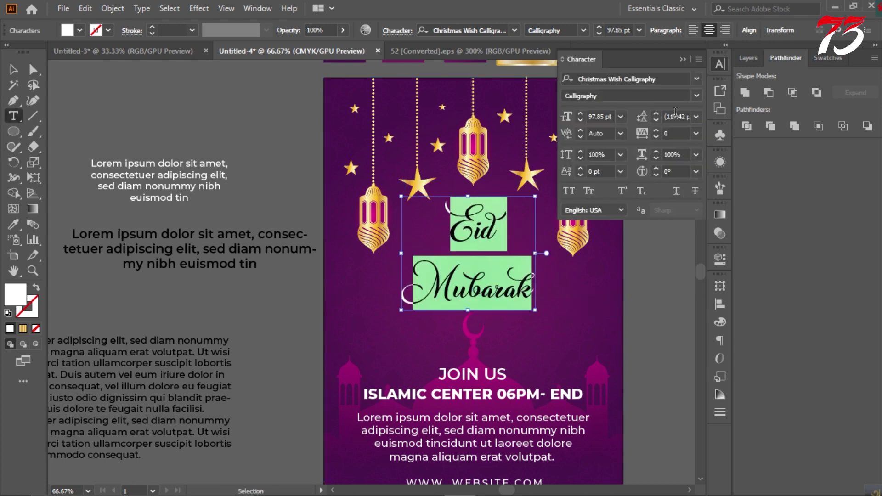
pyautogui.click(675, 116)
pyautogui.scroll(-10, 676, 117)
pyautogui.write('85')
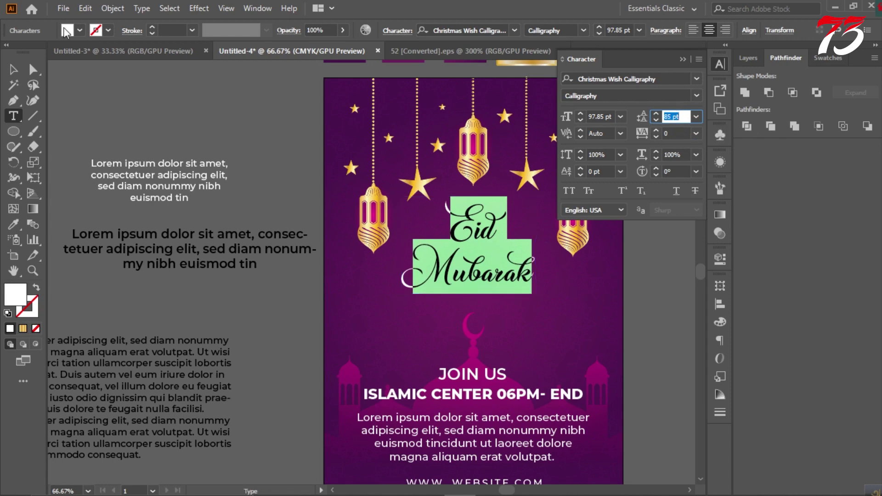
pyautogui.press('Escape')
# Enlarge the Eid Mubarak heading further
pyautogui.moveTo(533, 295); pyautogui.dragTo(554, 326)
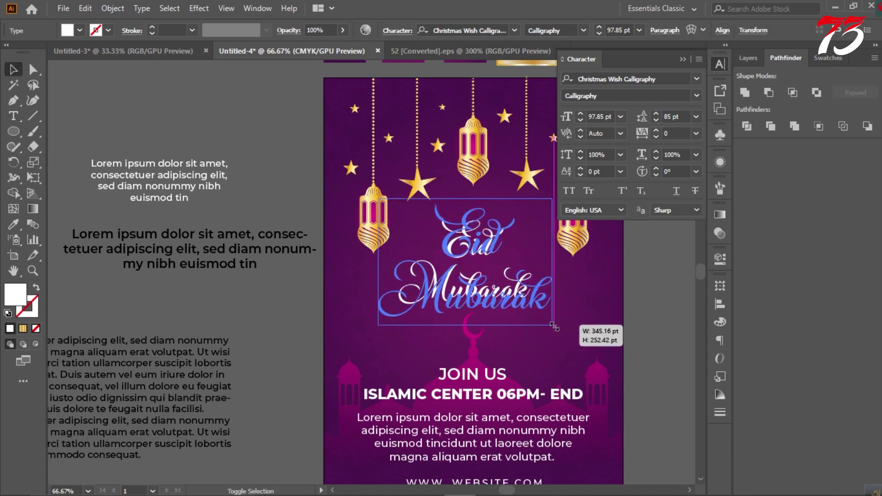
pyautogui.hotkey('ctrl', '-')
pyautogui.hotkey('ctrl', '-')
pyautogui.click(567, 189)
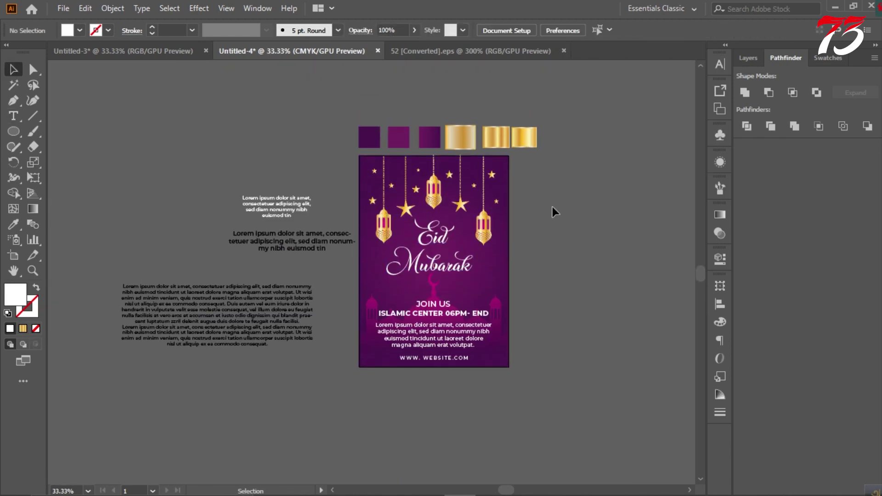
pyautogui.hotkey('ctrl', '+')
pyautogui.hotkey('ctrl', '+')
# Lower the Eid Mubarak heading slightly and reposition it
pyautogui.moveTo(409, 290); pyautogui.dragTo(418, 315)
pyautogui.hotkey('ctrl', '-')
pyautogui.hotkey('ctrl', '-')
pyautogui.hotkey('ctrl', '+')
pyautogui.moveTo(493, 302); pyautogui.dragTo(506, 302)
# Delete the three Lorem ipsum text blocks from the pasteboard
pyautogui.hotkey('ctrl', '-')
pyautogui.hotkey('ctrl', '-')
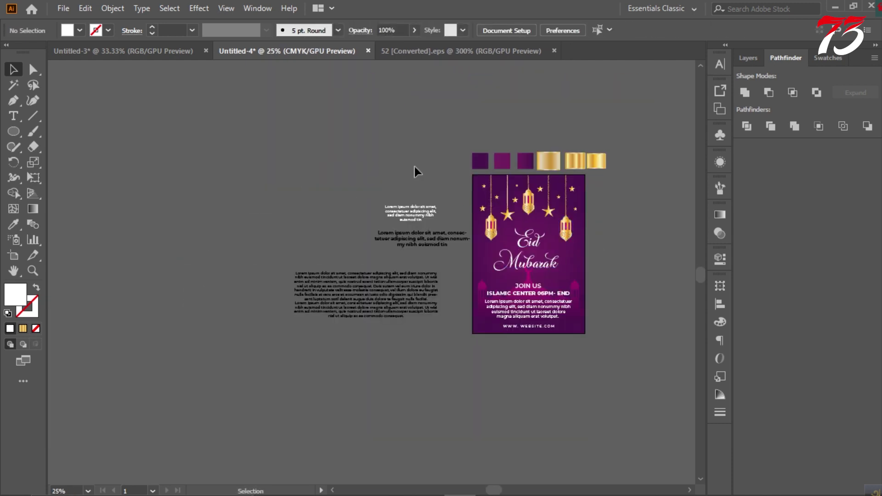
pyautogui.moveTo(414, 168); pyautogui.dragTo(358, 294)
pyautogui.press('Delete')
pyautogui.hotkey('ctrl', '+')
pyautogui.hotkey('ctrl', '+')
# Move the swatch square row nearer the card
pyautogui.scroll(-1, 614, 157)
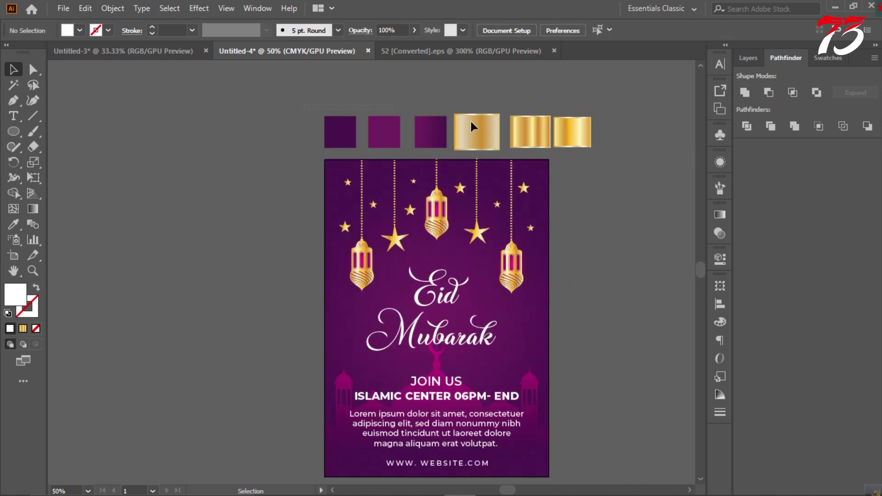
pyautogui.click(470, 120)
pyautogui.moveTo(603, 135)
pyautogui.mouseDown()
pyautogui.moveTo(544, 129)
pyautogui.moveTo(508, 144)
pyautogui.mouseUp()
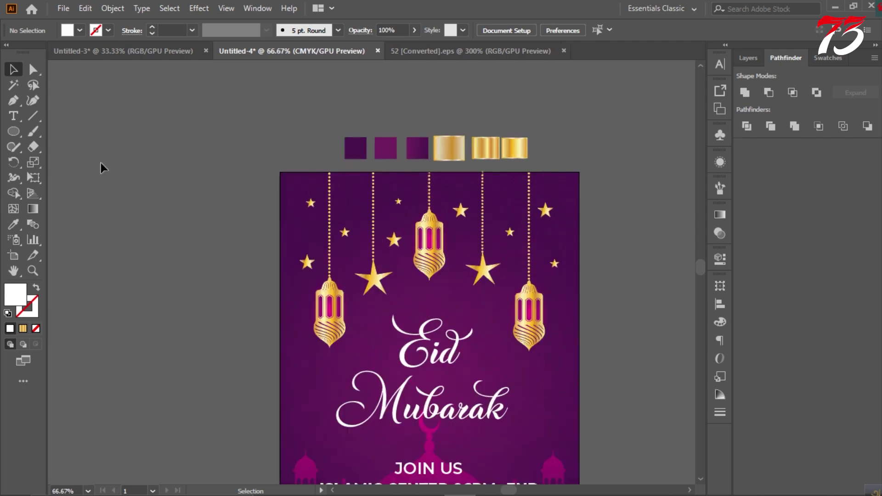
# Draw a small white star in the upper sky with the Star tool
pyautogui.moveTo(8, 138); pyautogui.dragTo(58, 208)
pyautogui.hotkey('ctrl', '+')
pyautogui.hotkey('ctrl', '+')
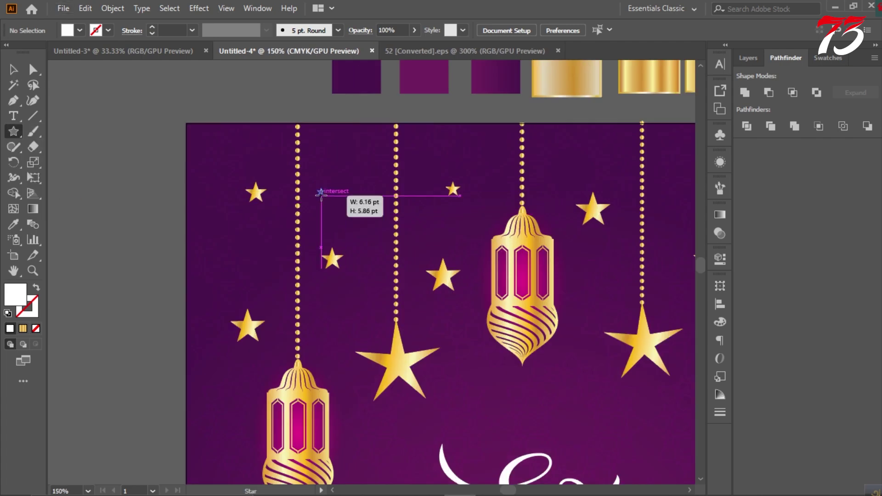
pyautogui.moveTo(321, 190); pyautogui.dragTo(331, 181)
pyautogui.press('v')
pyautogui.hotkey('ctrl', '-')
pyautogui.hotkey('ctrl', '-')
# Alt-drag copies of the small star to the upper right and beside the left lantern
pyautogui.moveTo(246, 198)
pyautogui.mouseDown()
pyautogui.moveTo(373, 252)
pyautogui.moveTo(411, 193)
pyautogui.mouseUp()
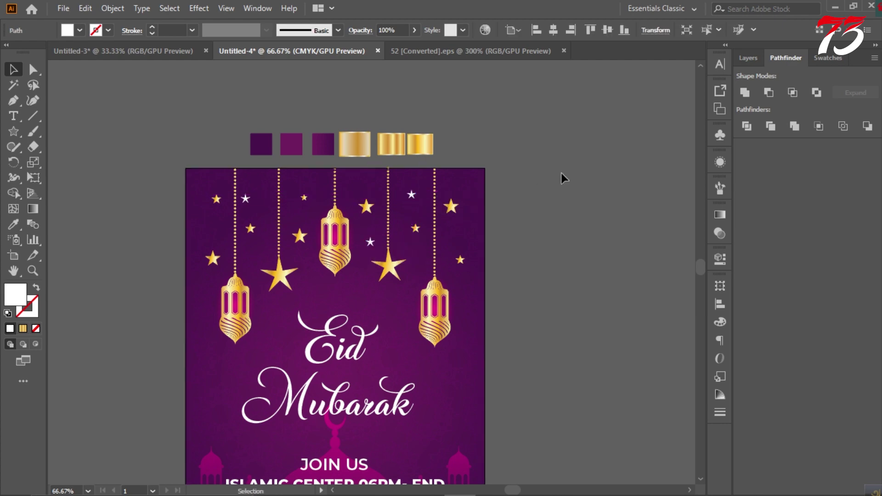
pyautogui.hotkey('ctrl', '-')
pyautogui.hotkey('ctrl', '+')
pyautogui.moveTo(495, 184); pyautogui.dragTo(333, 249)
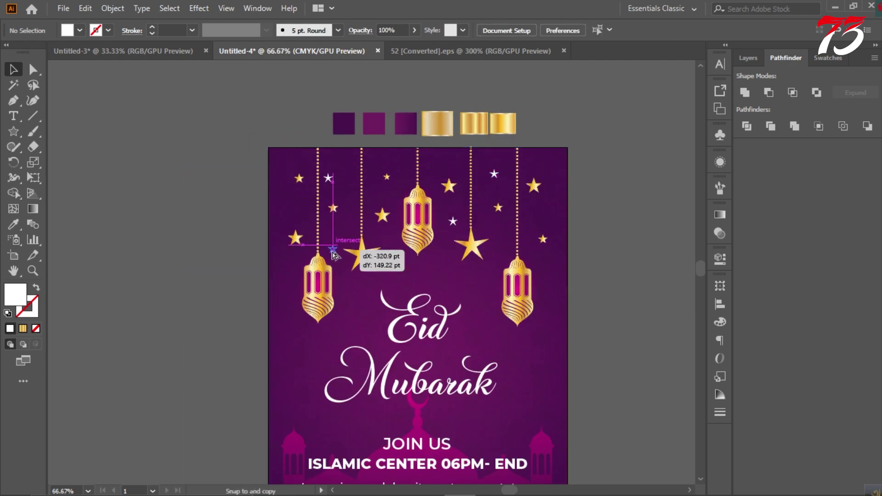
pyautogui.click(623, 224)
pyautogui.keyDown('alt'); pyautogui.scroll(-1, 616, 202); pyautogui.keyUp('alt')
pyautogui.keyDown('alt'); pyautogui.scroll(1, 607, 196); pyautogui.keyUp('alt')
pyautogui.scroll(-1, 586, 193)
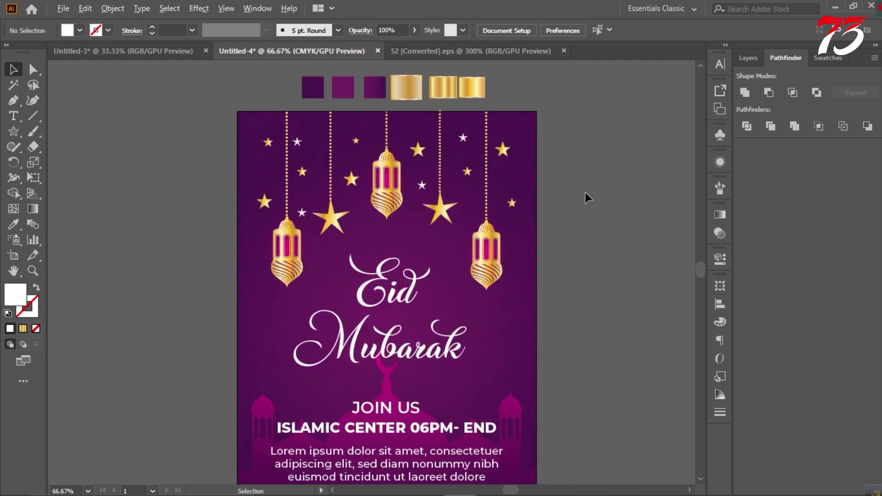
pyautogui.scroll(-1, 585, 192)
# Select and delete the row of swatch squares above the card
pyautogui.keyDown('alt'); pyautogui.scroll(-1, 586, 192); pyautogui.keyUp('alt')
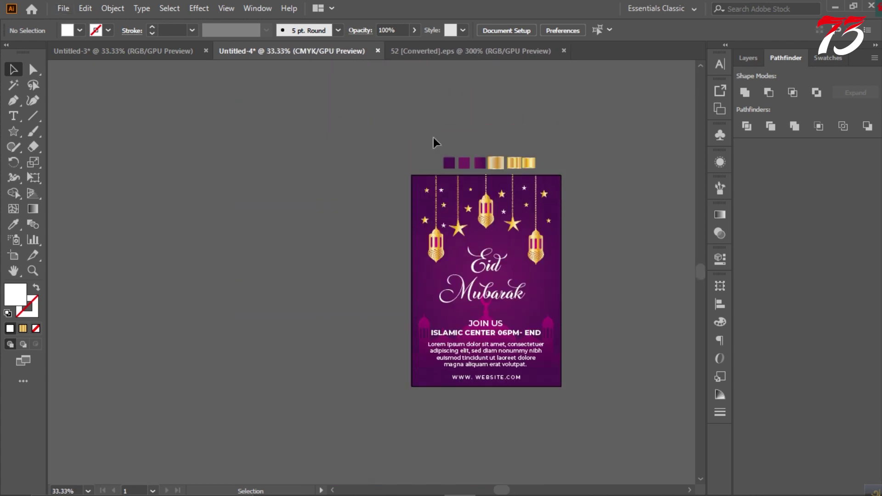
pyautogui.moveTo(433, 137); pyautogui.dragTo(566, 162)
pyautogui.press('Delete')
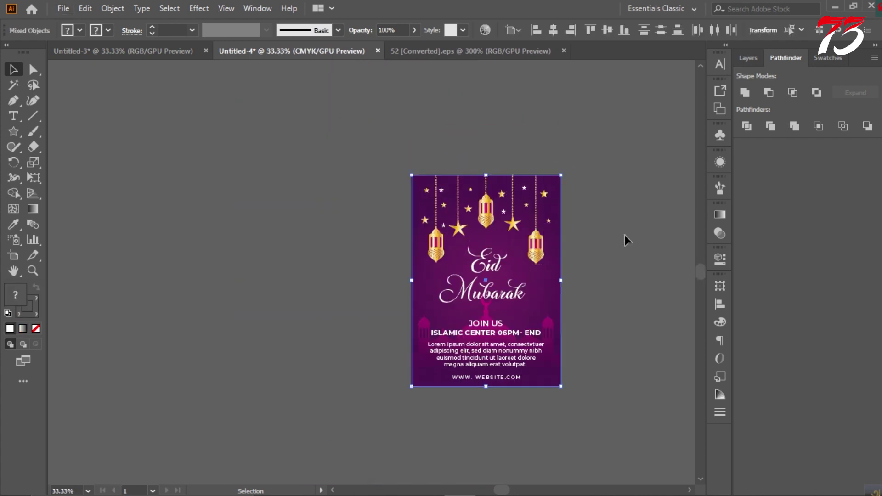
# Recenter the card in view, select all objects, and open the Layers panel
pyautogui.moveTo(395, 150); pyautogui.dragTo(586, 397)
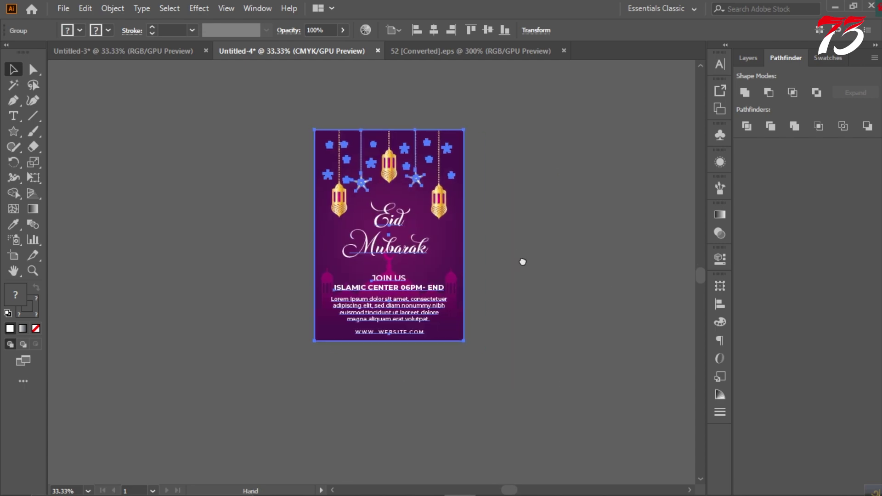
pyautogui.keyDown('alt'); pyautogui.scroll(1, 608, 276); pyautogui.keyUp('alt')
pyautogui.click(593, 271)
pyautogui.keyDown('alt'); pyautogui.scroll(1, 562, 270); pyautogui.keyUp('alt')
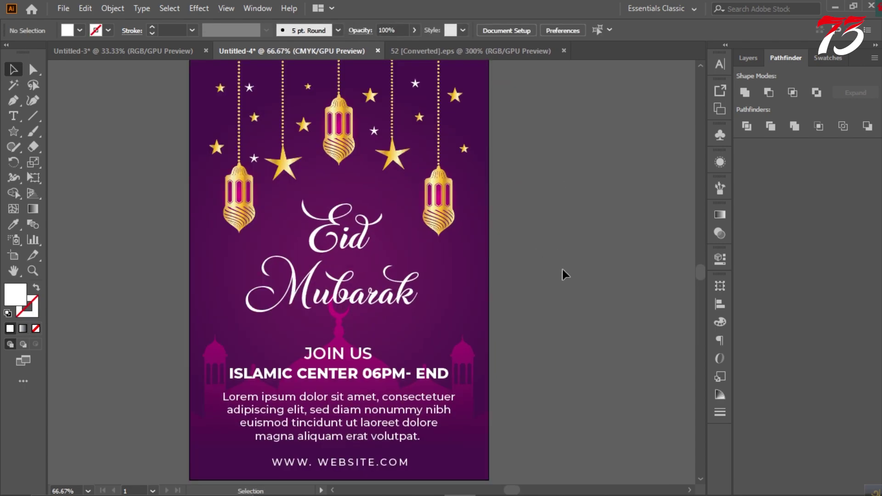
pyautogui.moveTo(562, 271)
pyautogui.mouseDown()
pyautogui.moveTo(615, 272)
pyautogui.moveTo(608, 267)
pyautogui.mouseUp()
pyautogui.keyDown('alt'); pyautogui.scroll(-1, 616, 275); pyautogui.keyUp('alt')
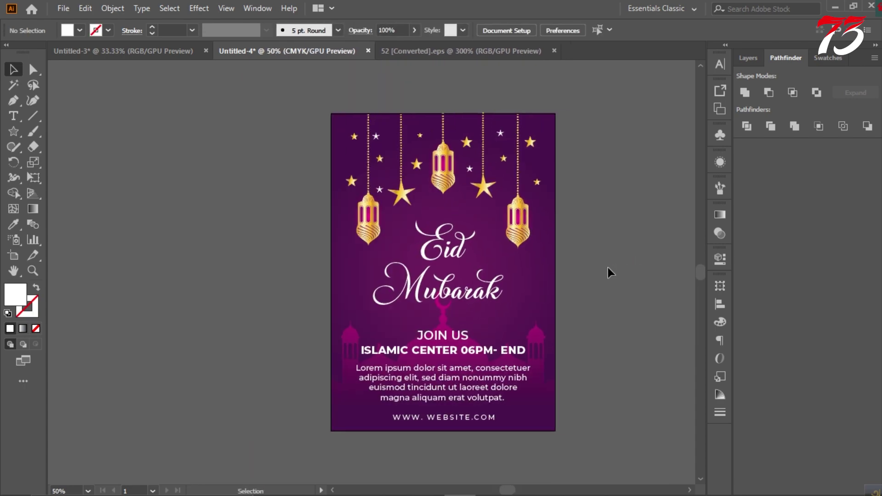
pyautogui.hotkey('ctrl', 'a')
pyautogui.click(749, 58)
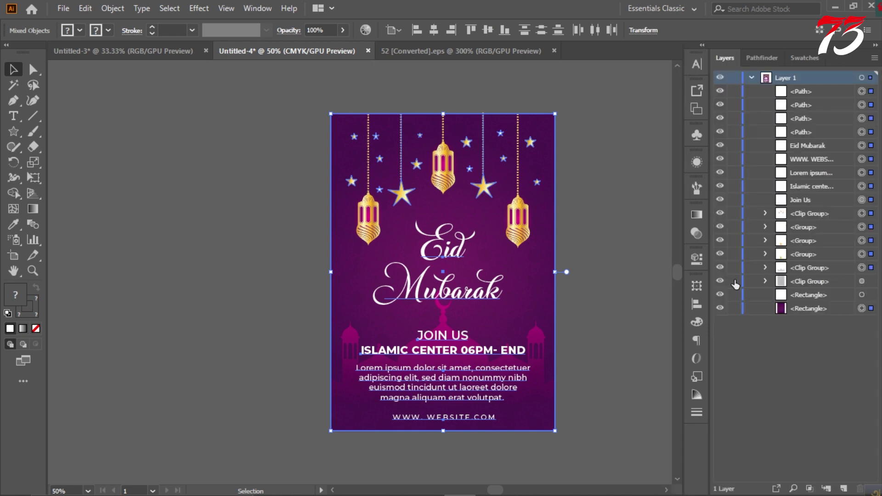